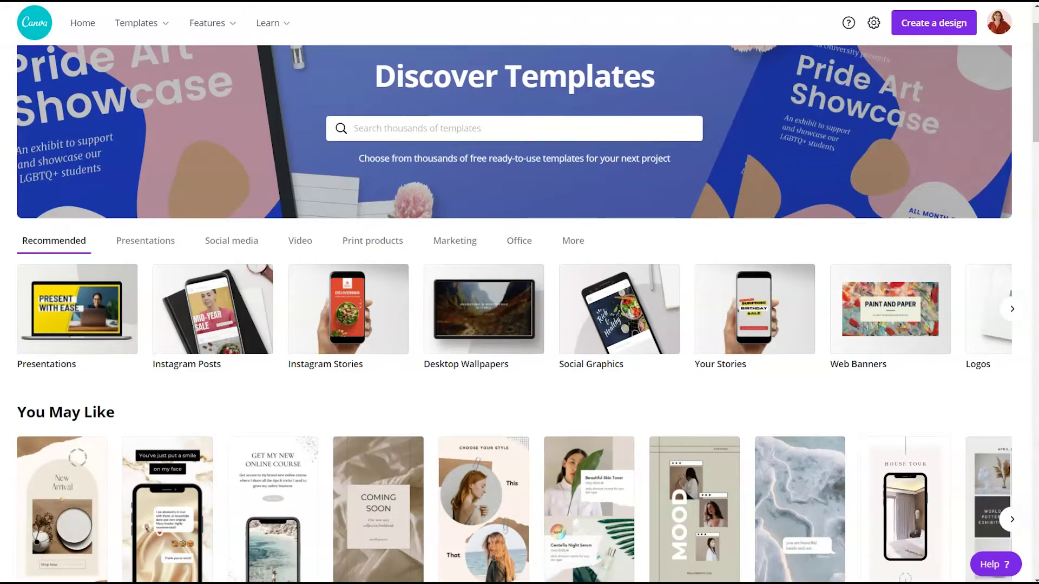
Go to Templates > Business > Websites and scroll through the website designs
left_click(136, 24)
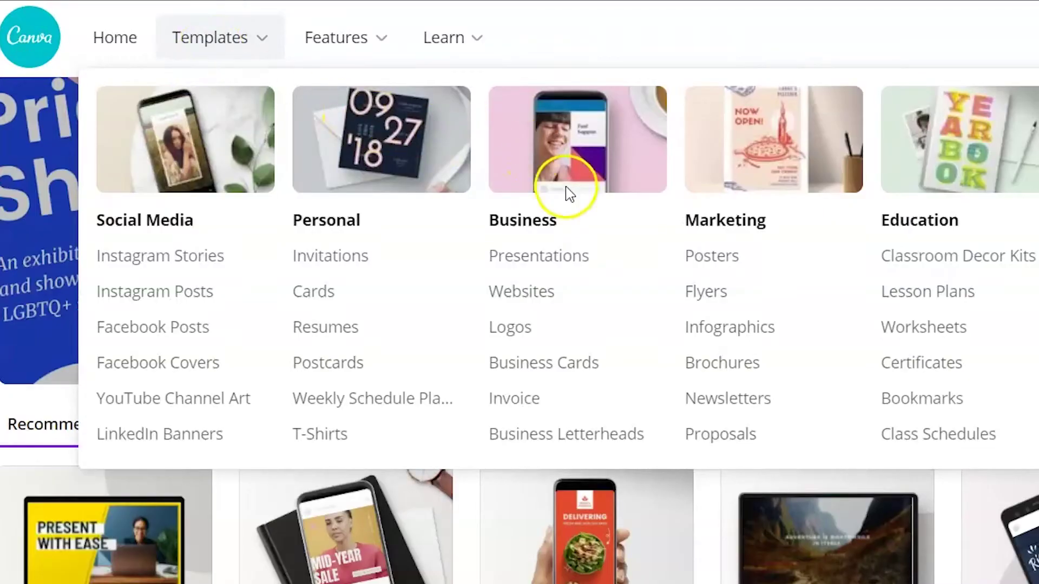
left_click(522, 292)
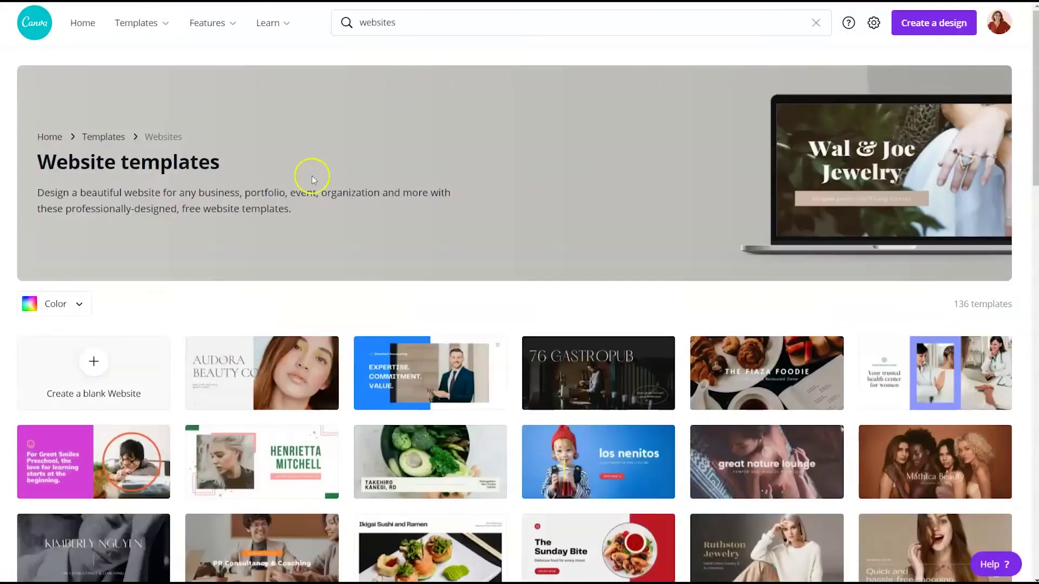
scroll(312, 184, "down", 4)
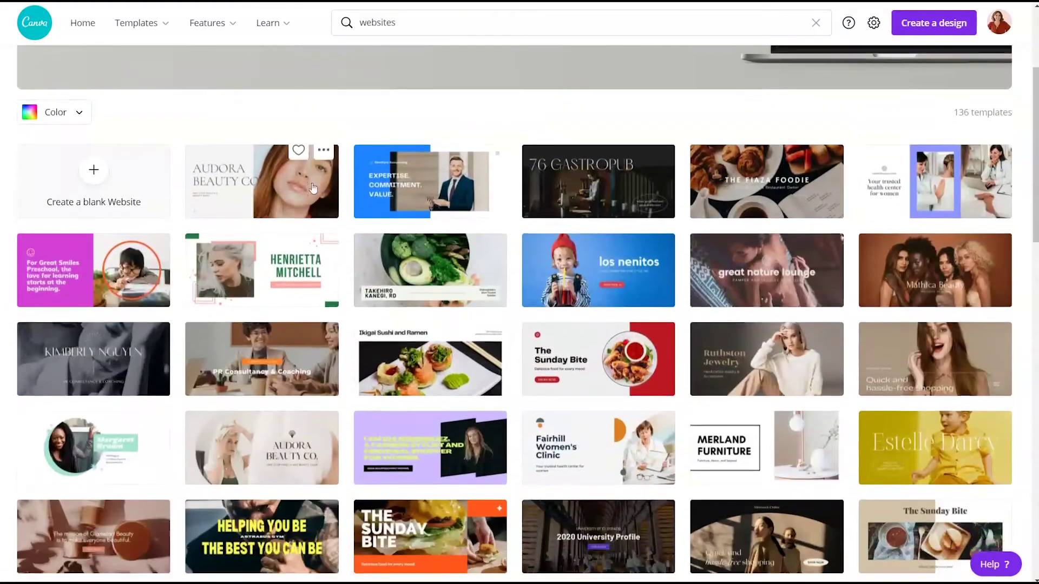
scroll(312, 185, "down", 12)
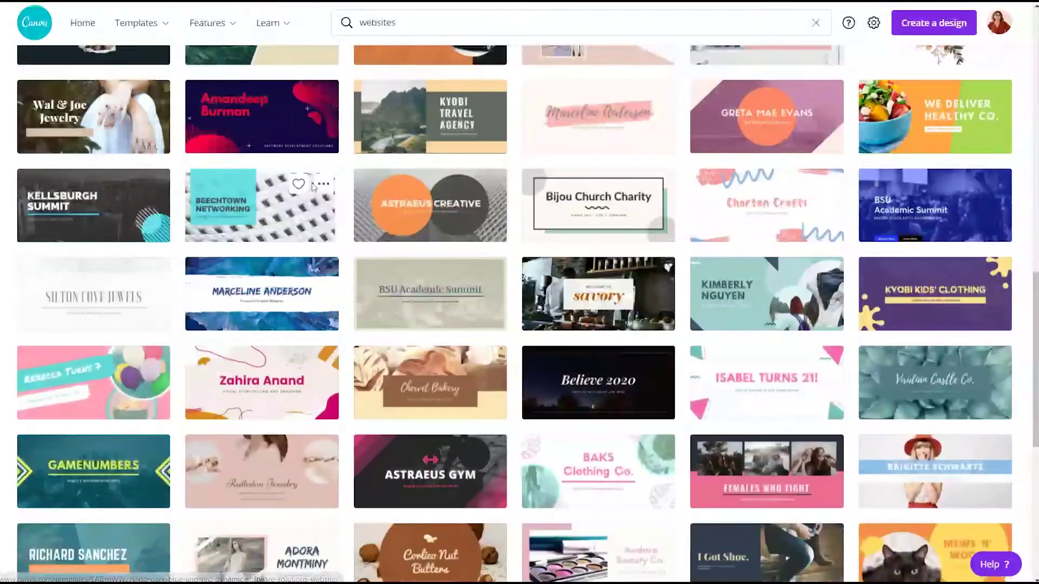
scroll(312, 184, "down", 5)
scroll(694, 373, "up", 20)
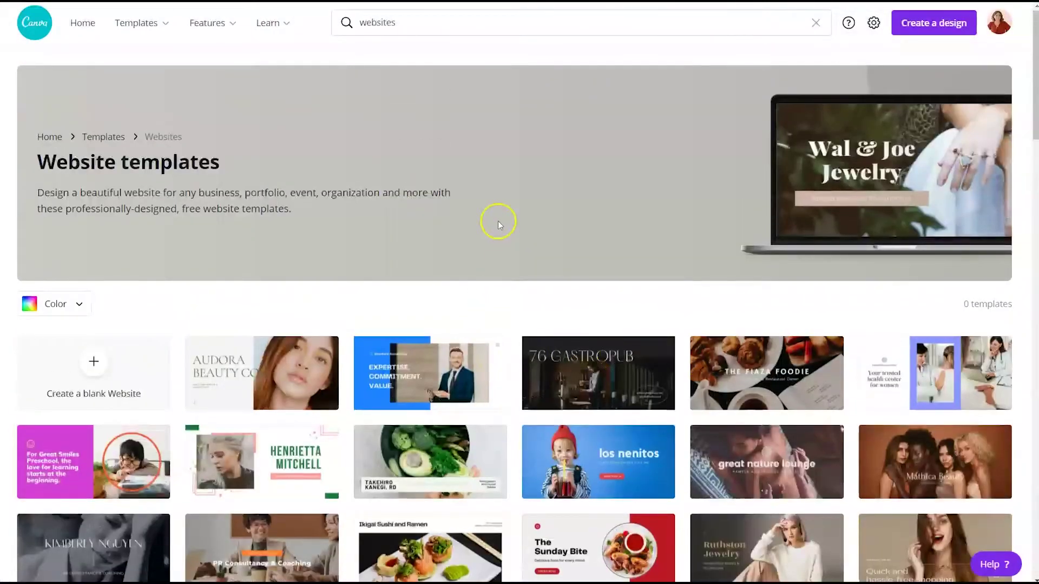
left_click(77, 305)
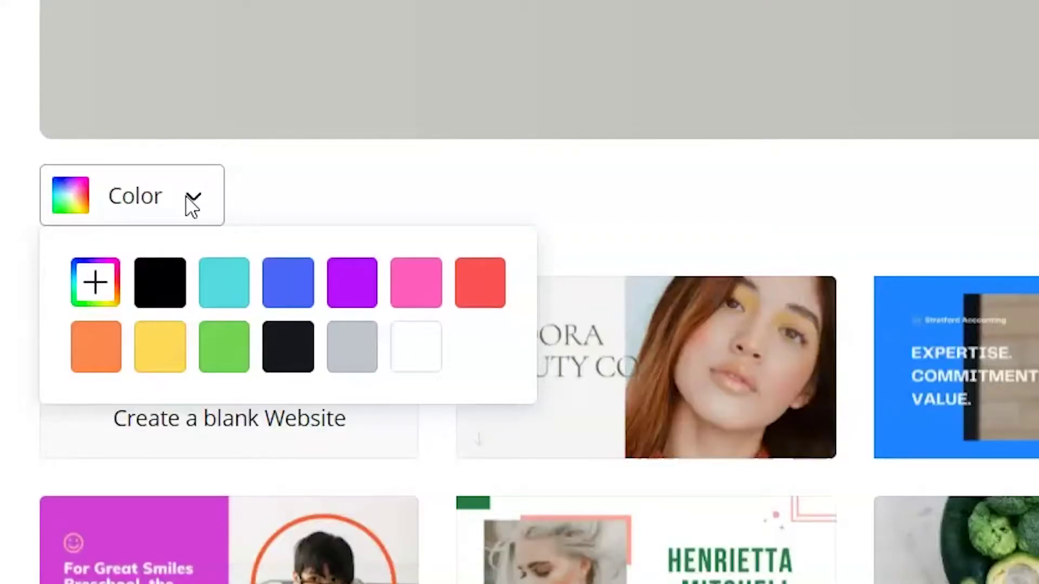
left_click(222, 284)
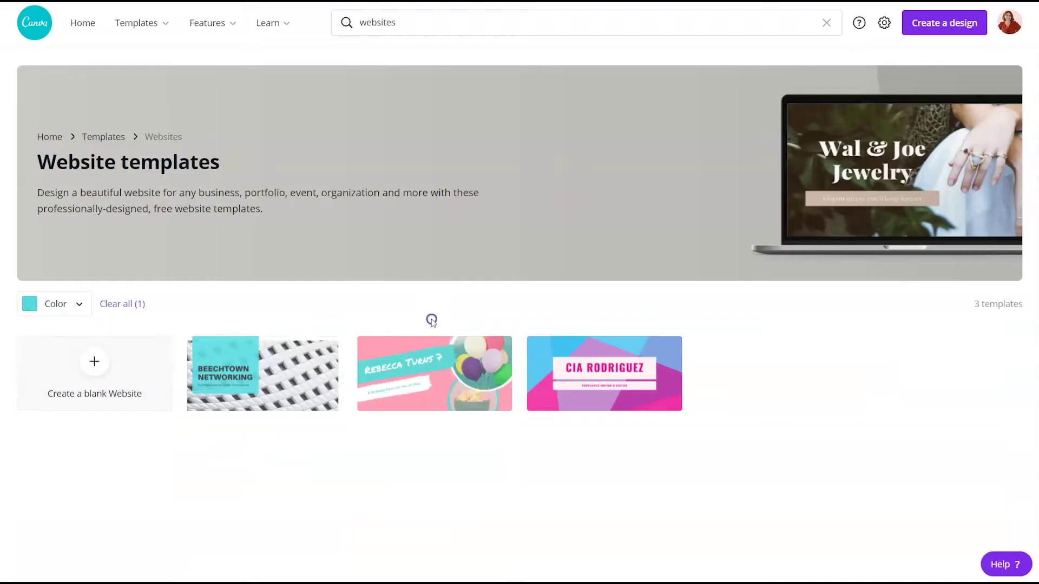
left_click(59, 304)
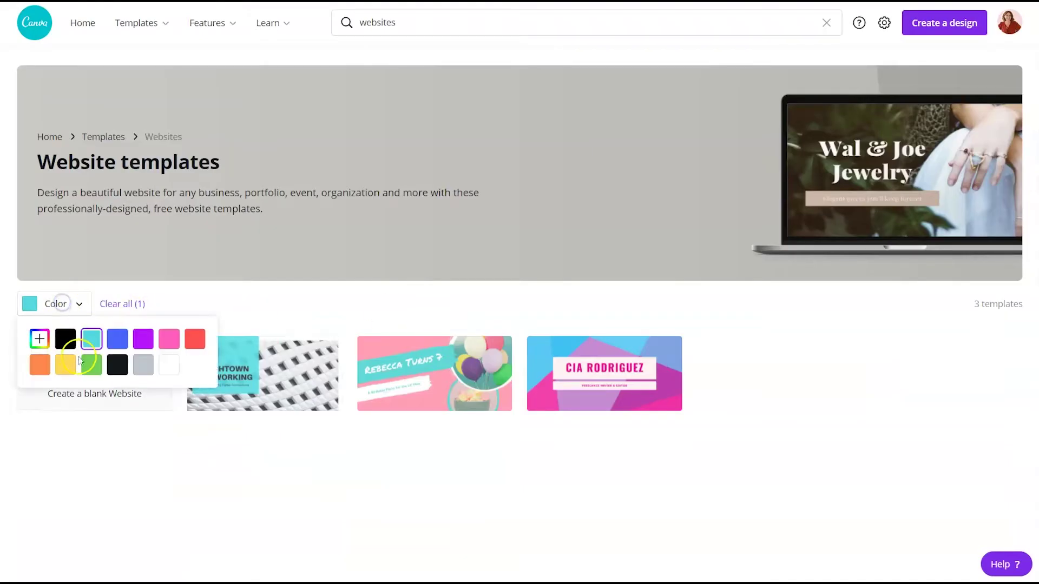
left_click(67, 365)
left_click(270, 304)
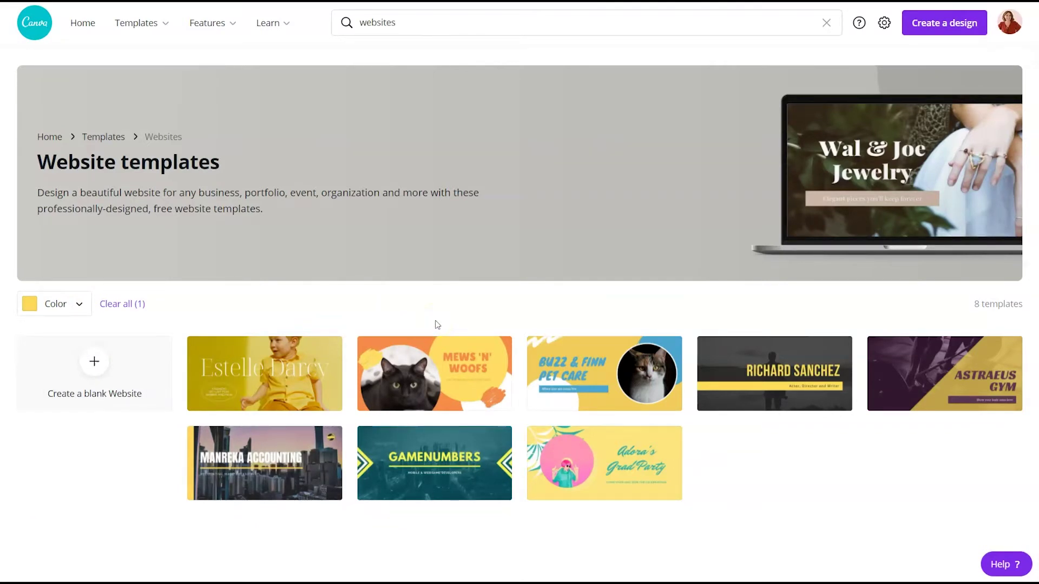
left_click(106, 304)
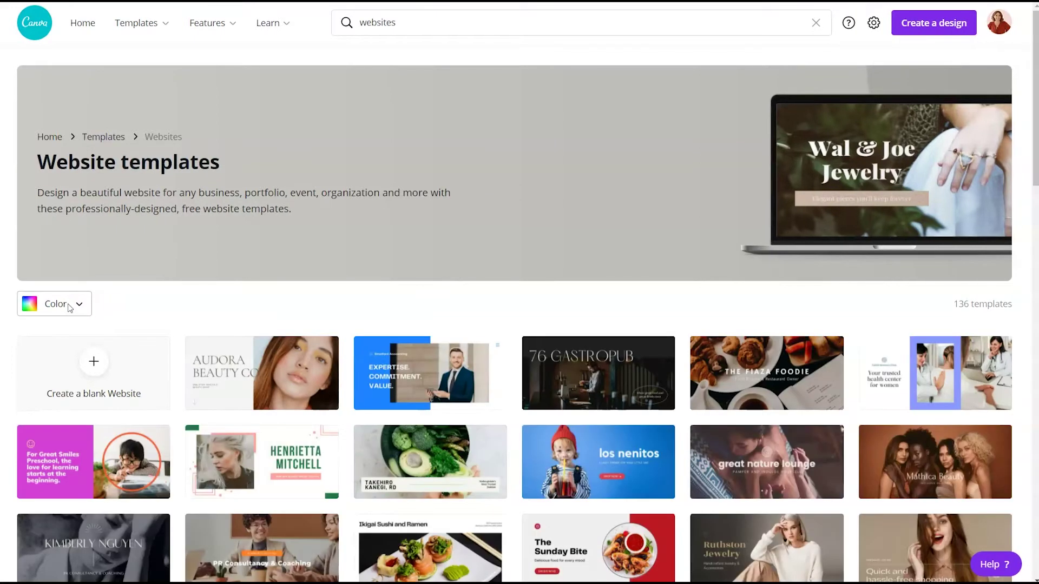
left_click(186, 304)
Search the Mobile-First Websites suggestion, browse the results and open the Green and Peach template
scroll(436, 270, "down", 5)
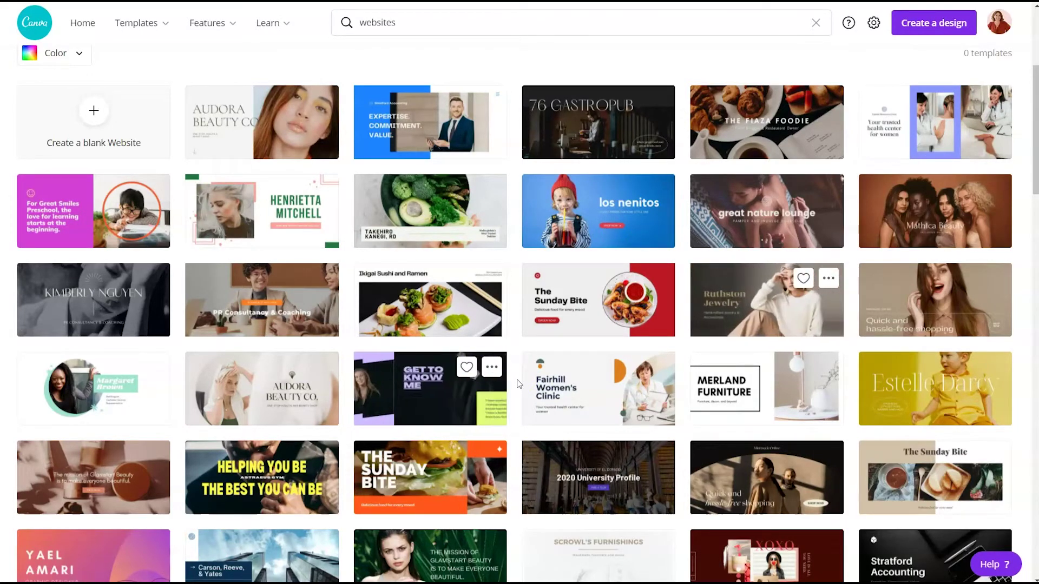
left_click(378, 32)
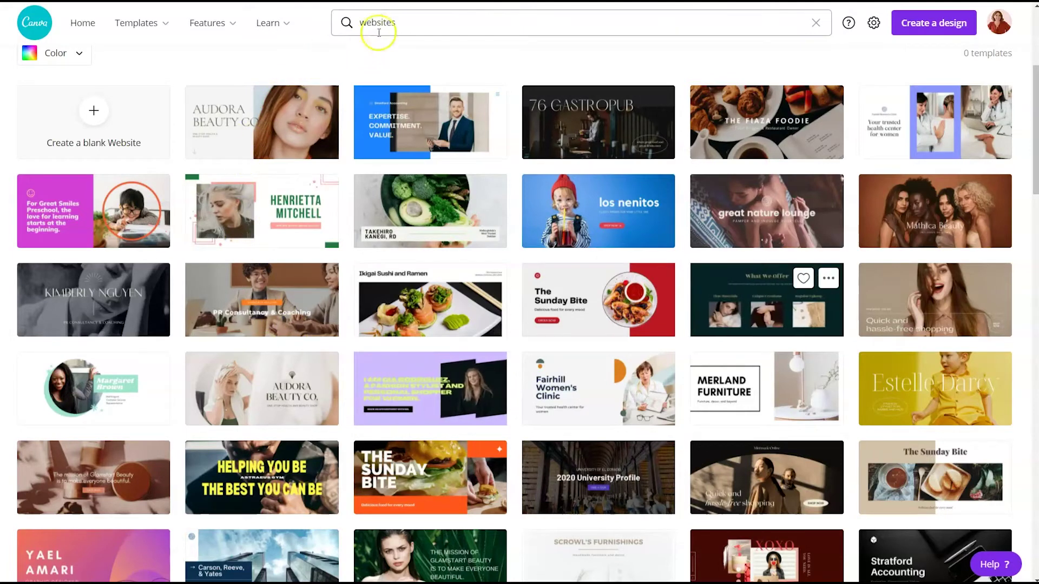
left_click(403, 22)
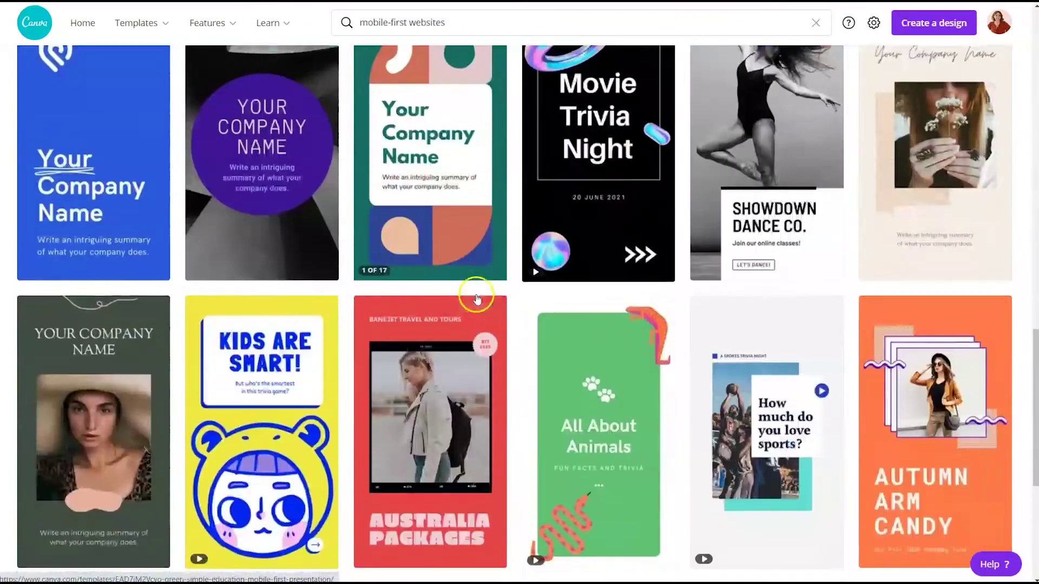
left_click(469, 313)
scroll(471, 318, "down", 4)
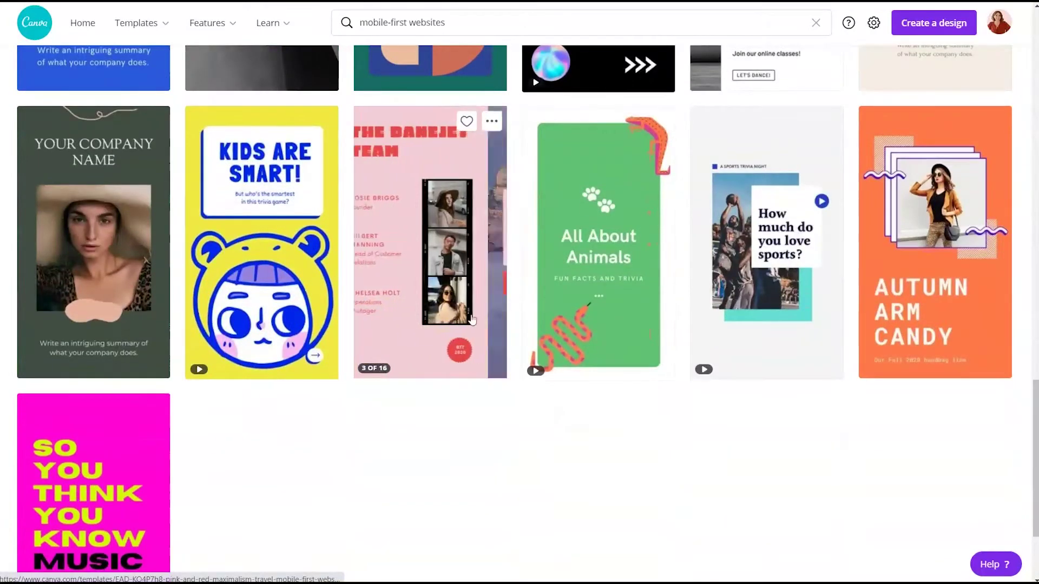
left_click(515, 314)
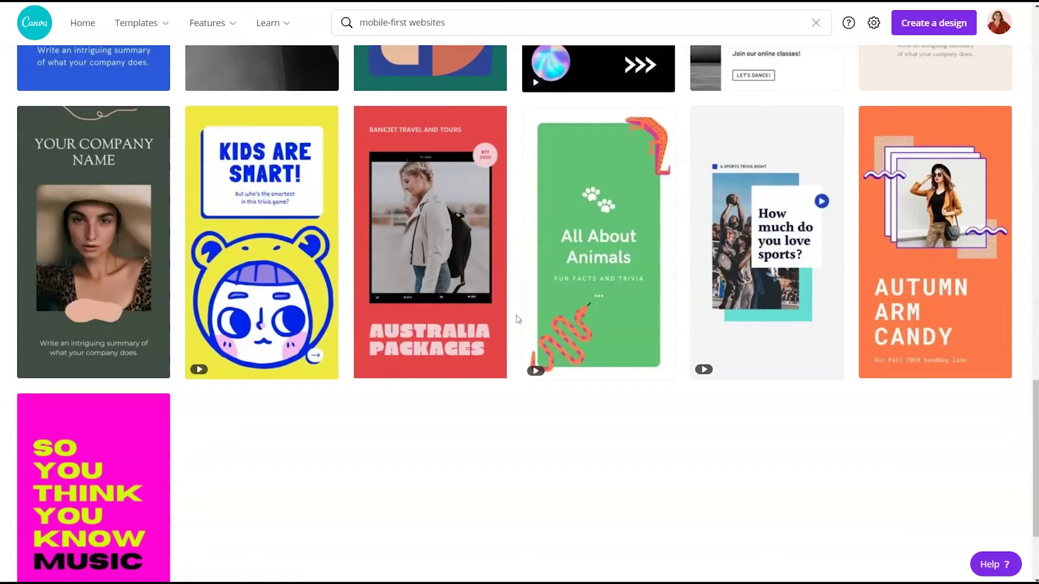
scroll(518, 319, "up", 15)
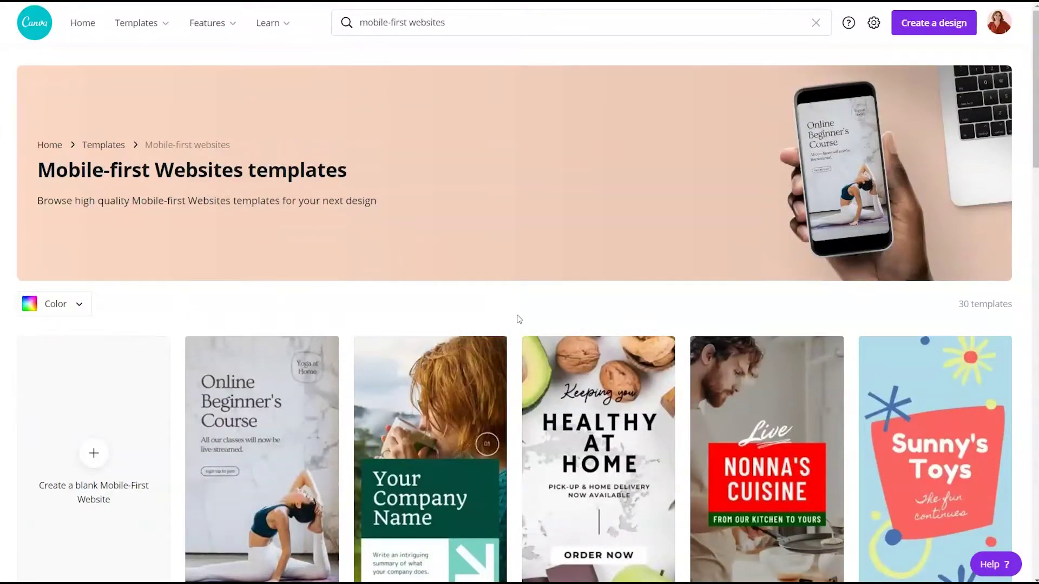
scroll(518, 319, "down", 12)
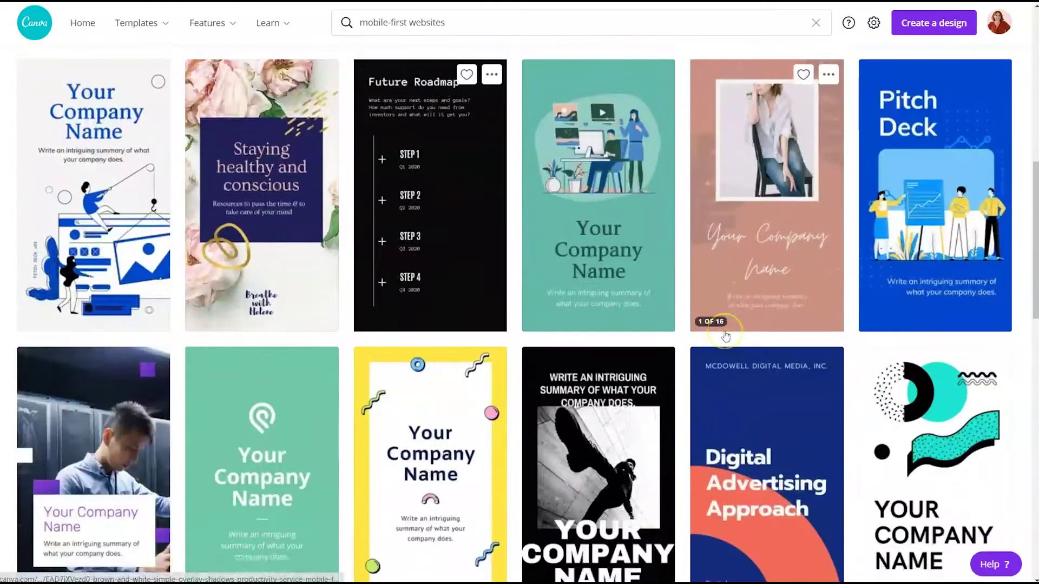
scroll(726, 336, "down", 12)
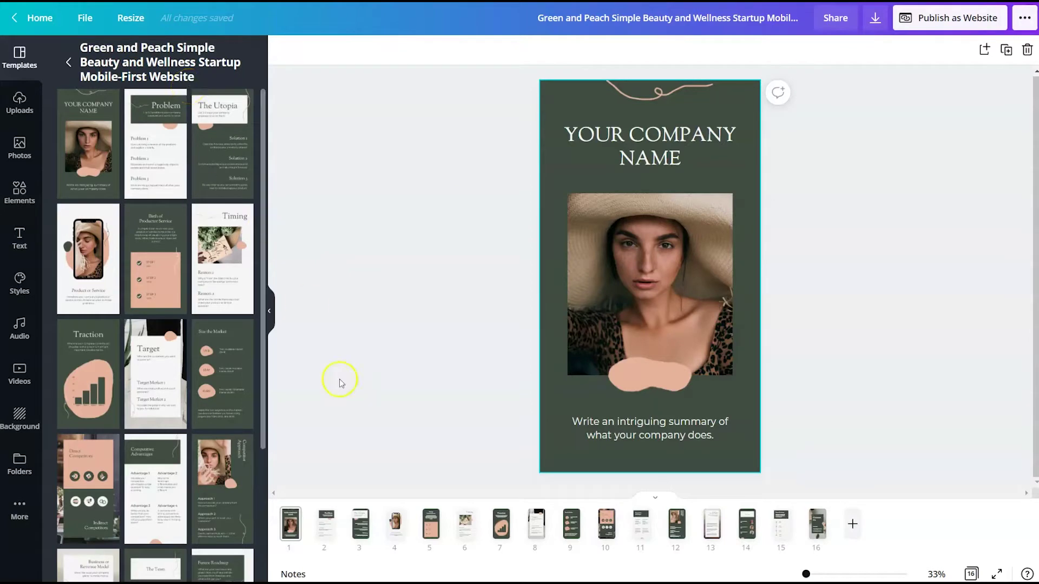
Preview the template pages from Problem through Competitor Approach, then return to the cover
left_click(315, 533)
left_click(360, 529)
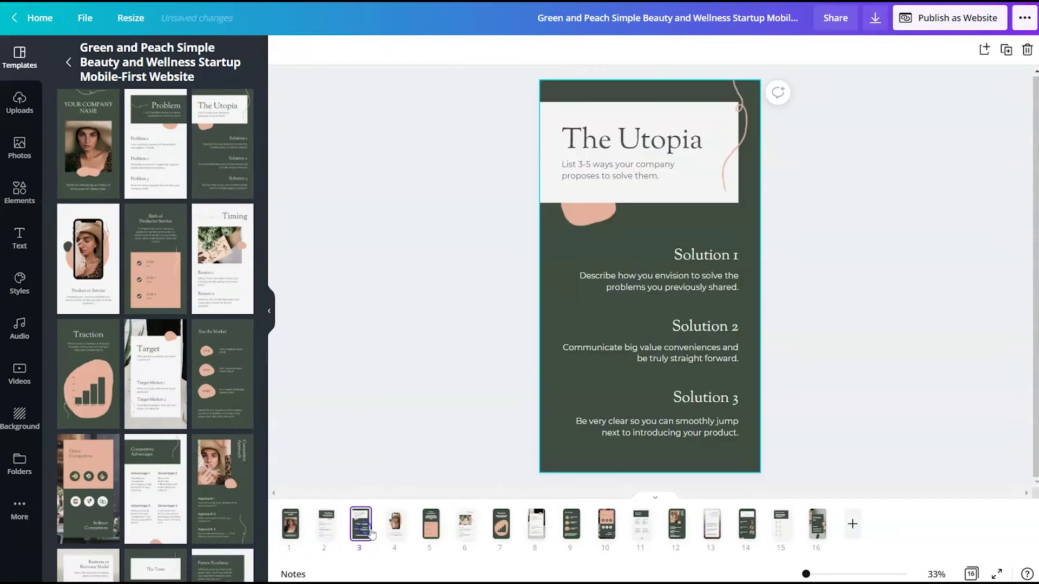
left_click(399, 533)
left_click(429, 530)
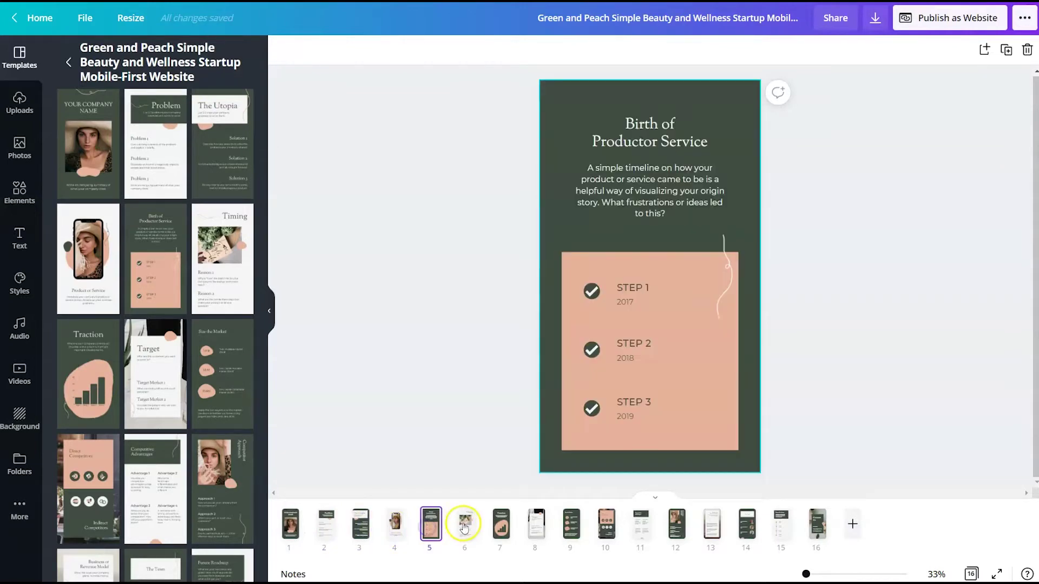
left_click(465, 527)
left_click(500, 528)
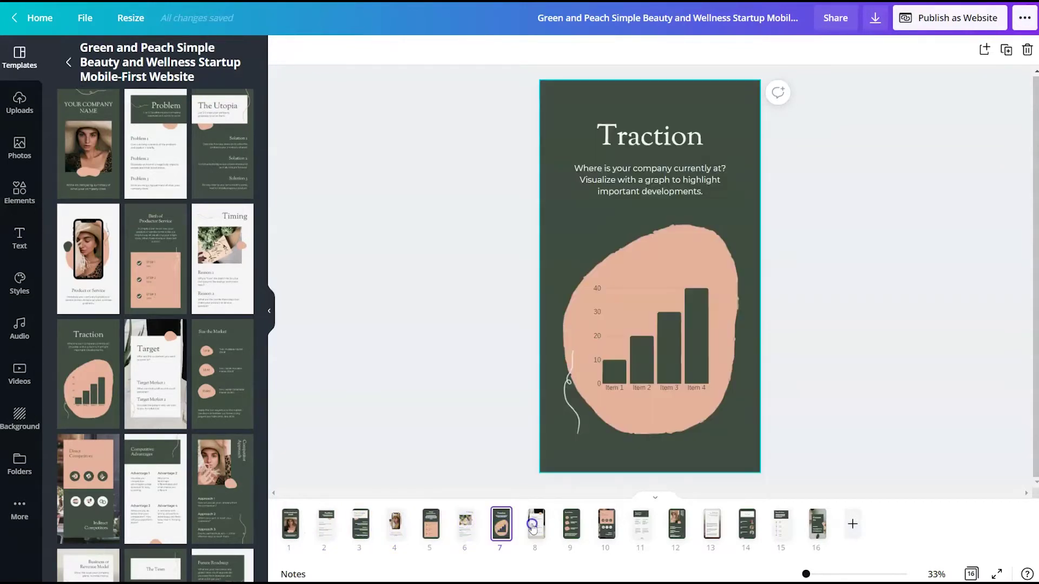
left_click(533, 527)
left_click(571, 527)
left_click(606, 527)
left_click(640, 532)
left_click(676, 528)
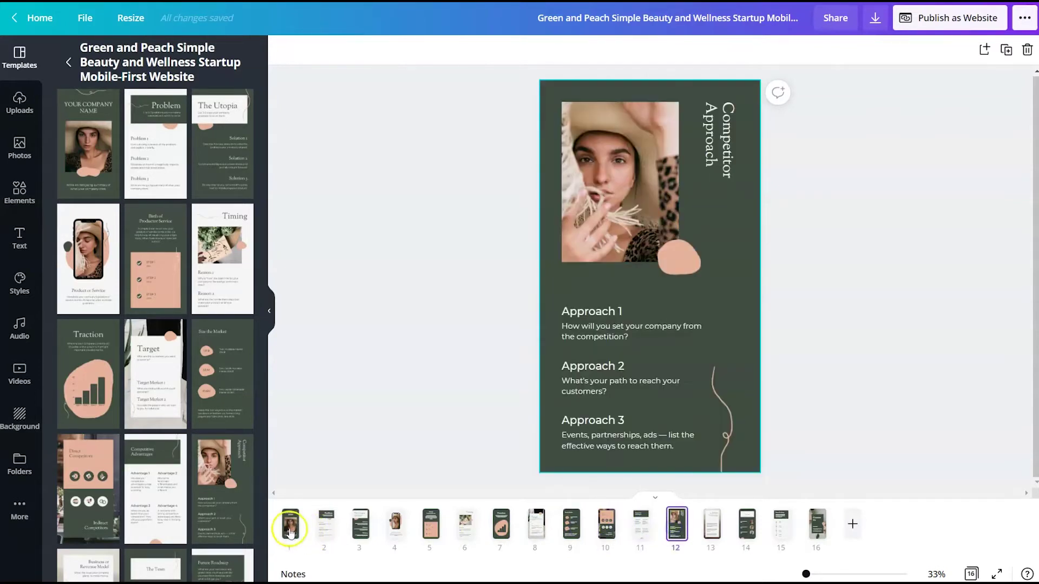
left_click(290, 533)
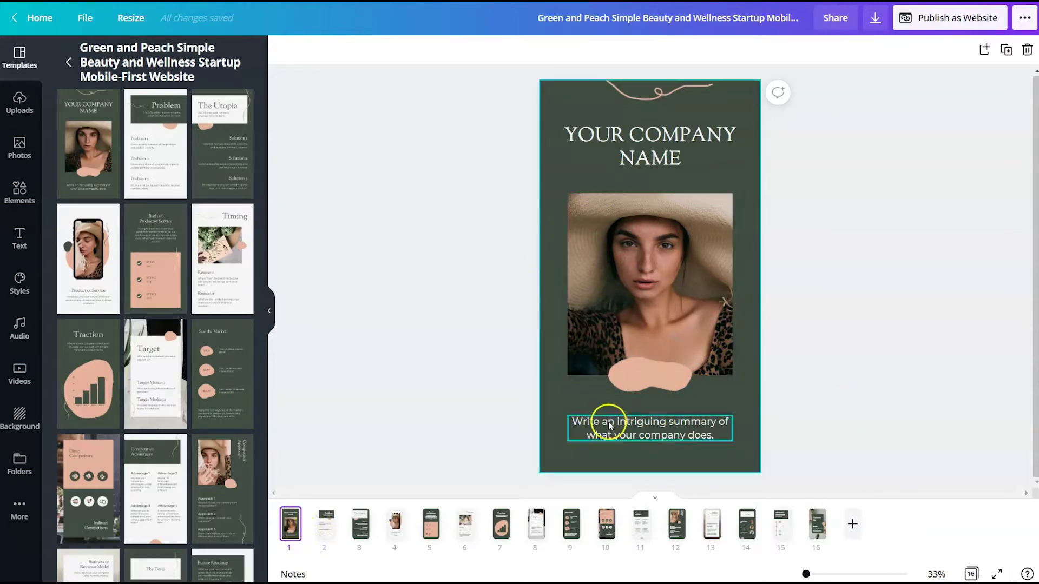
Step through Problem and The Utopia pages to land on the Product or Service page
left_click(323, 529)
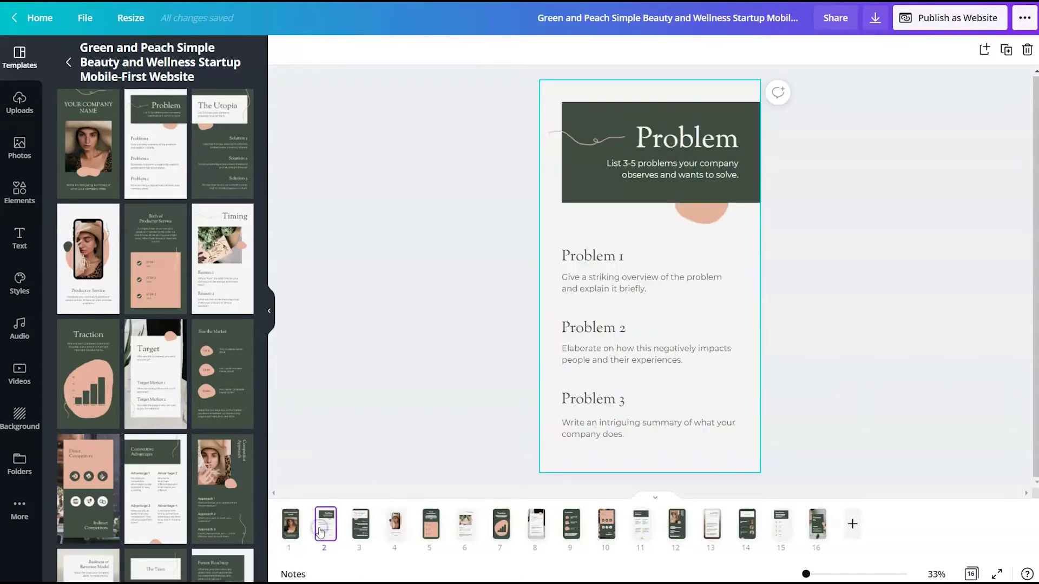
left_click(362, 532)
left_click(394, 531)
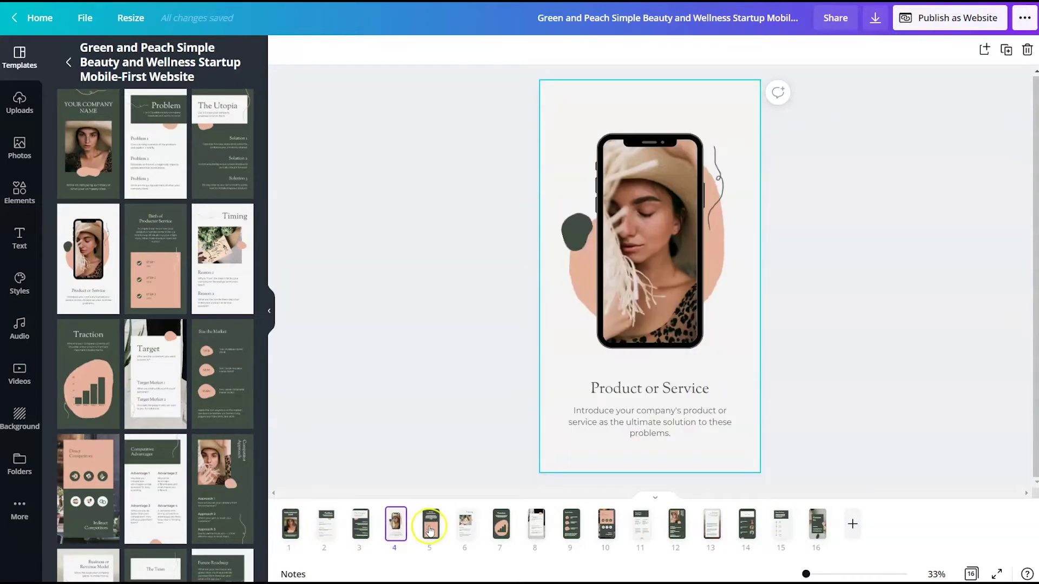
left_click(397, 538)
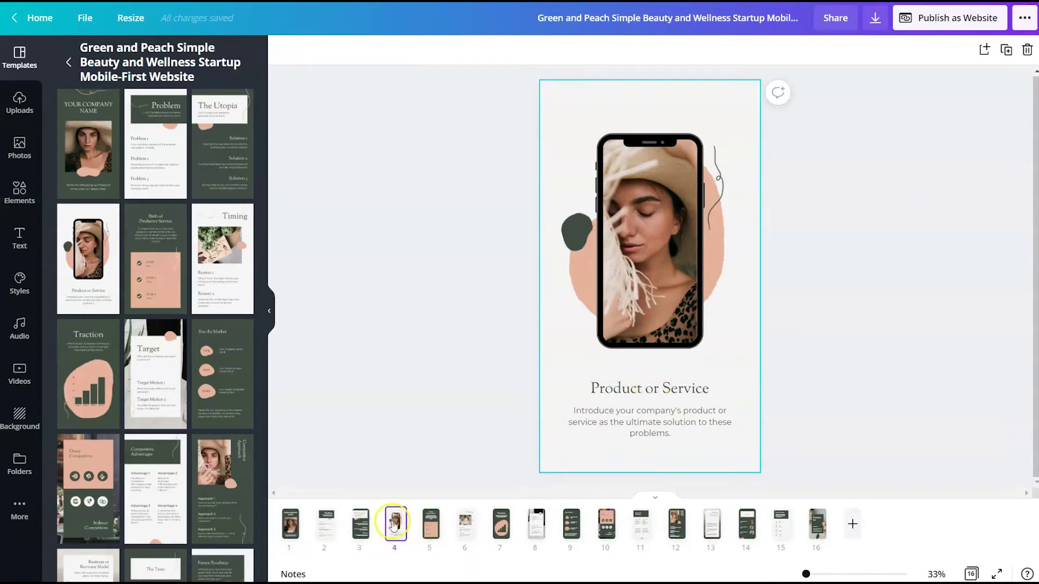
Move Product or Service to page 2 and Timing to page 3
left_click_drag(395, 522, 328, 528)
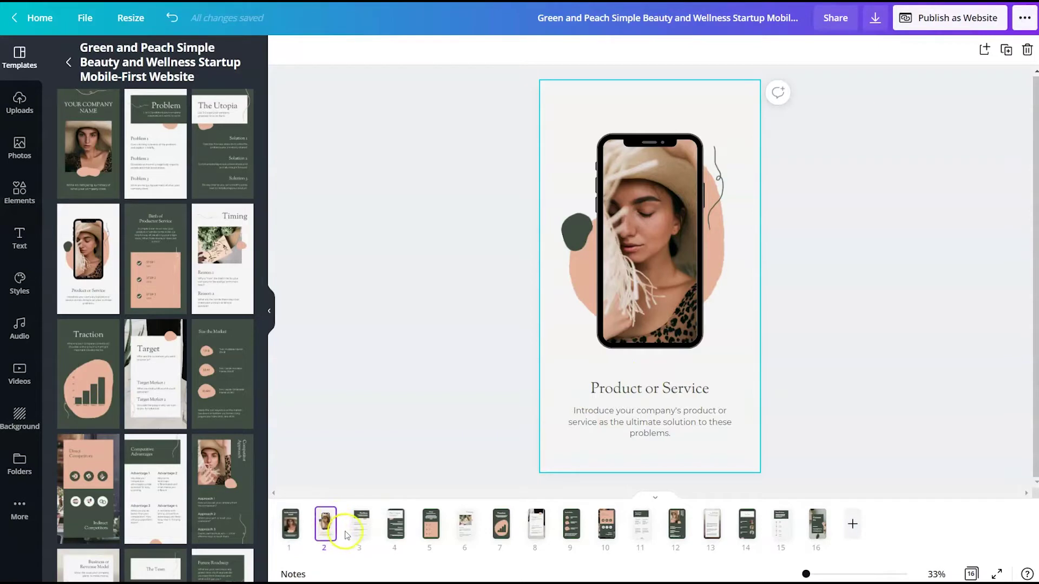
left_click(466, 528)
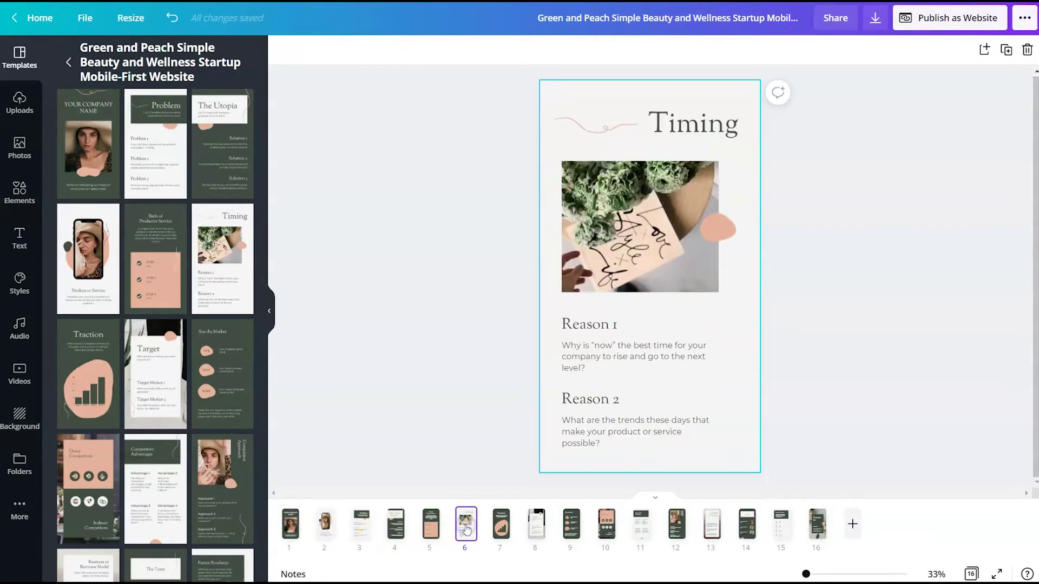
left_click(528, 533)
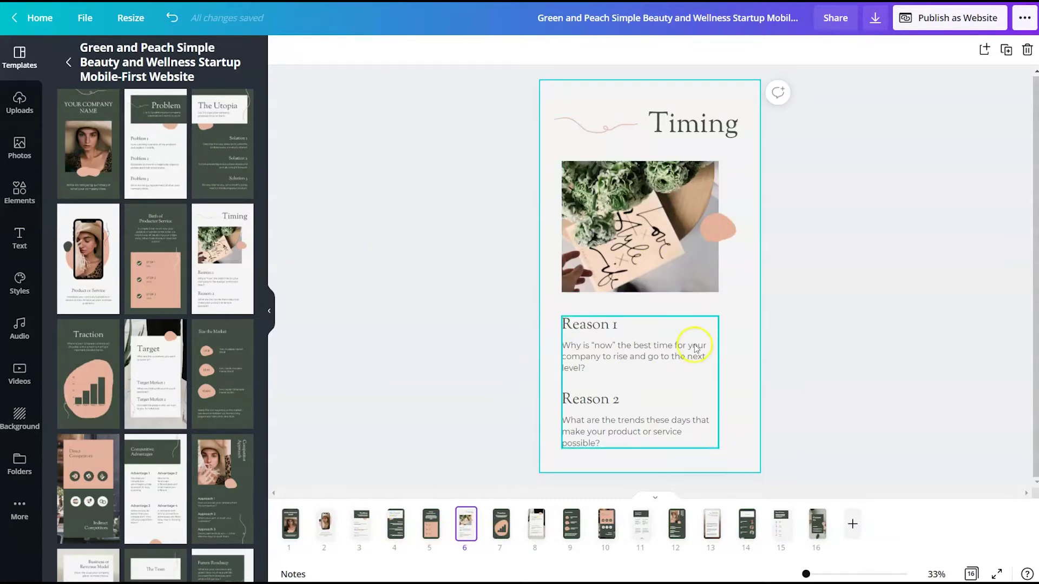
left_click_drag(469, 534, 352, 537)
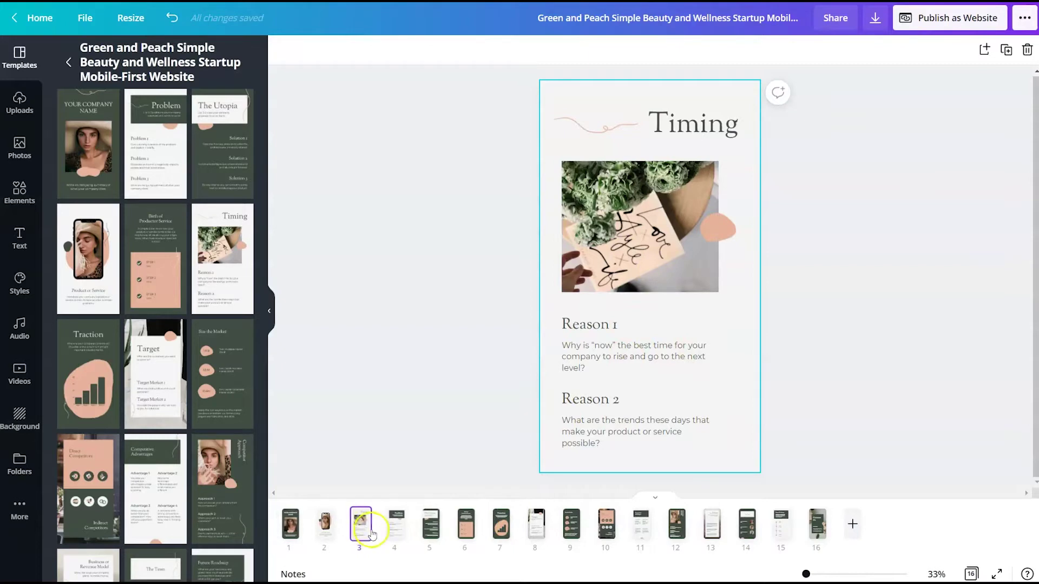
Drag the Contact Us page from the end of the strip to position 4
left_click(628, 537)
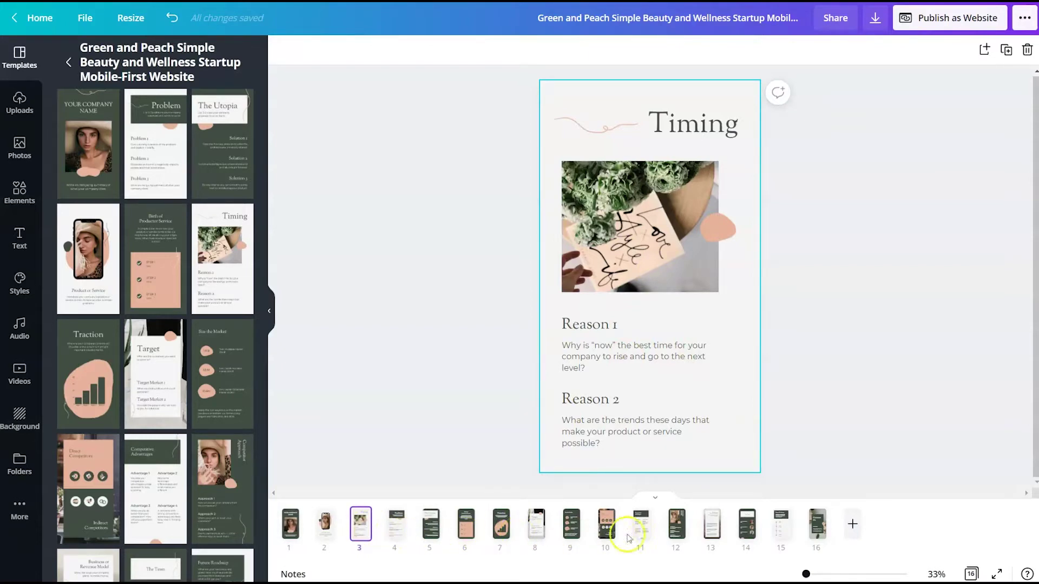
left_click(747, 533)
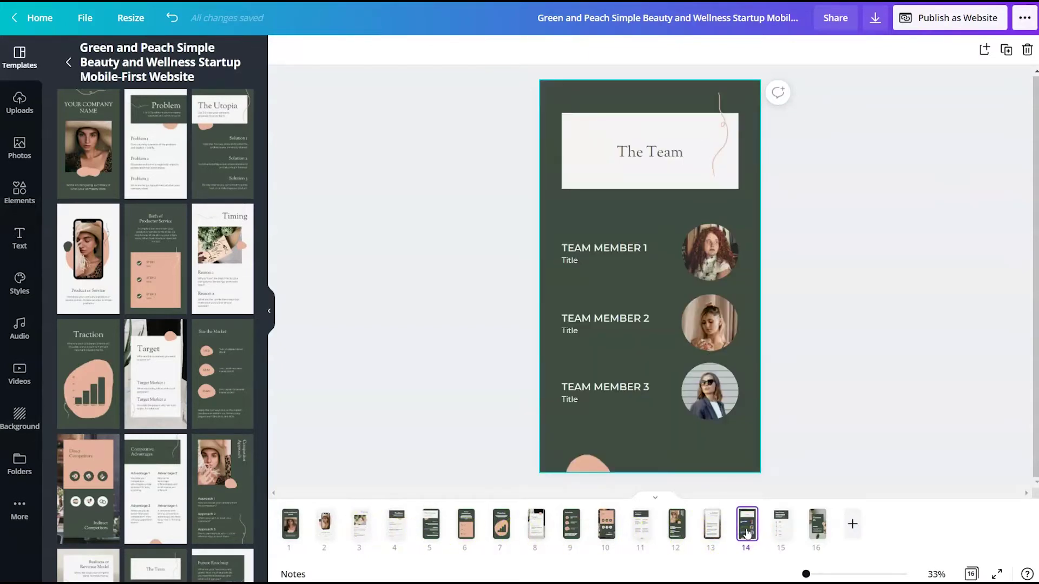
left_click(817, 528)
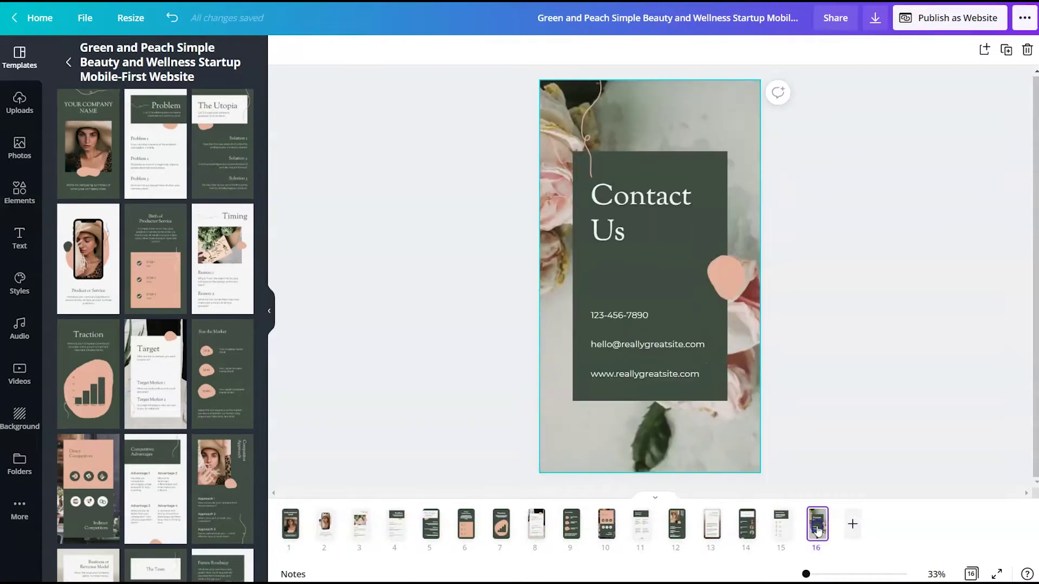
left_click(714, 191)
left_click_drag(817, 523, 377, 530)
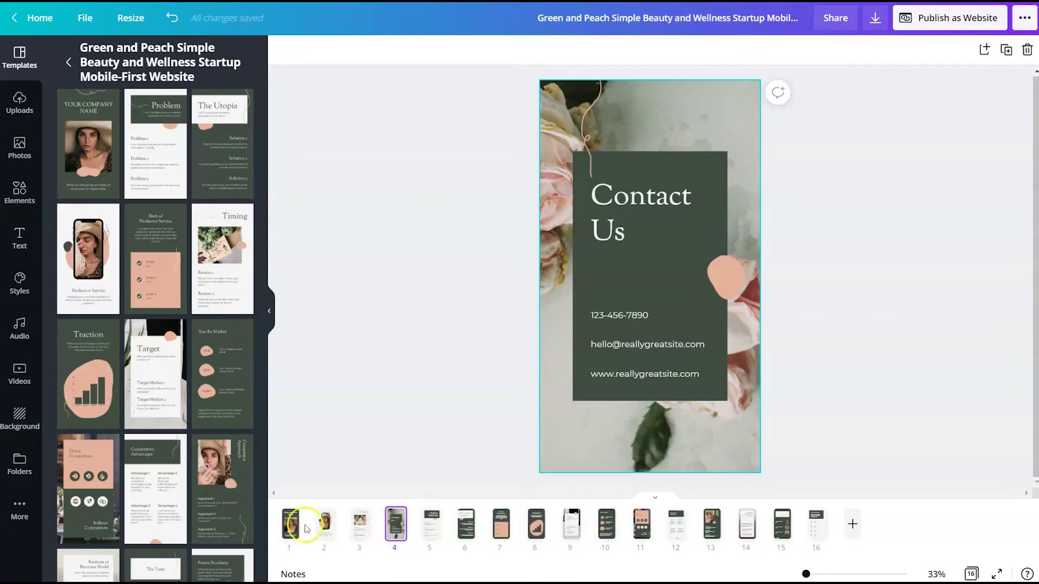
left_click(298, 529)
In grid view, select pages 5 through 16 and delete all 12 of them
left_click(971, 573)
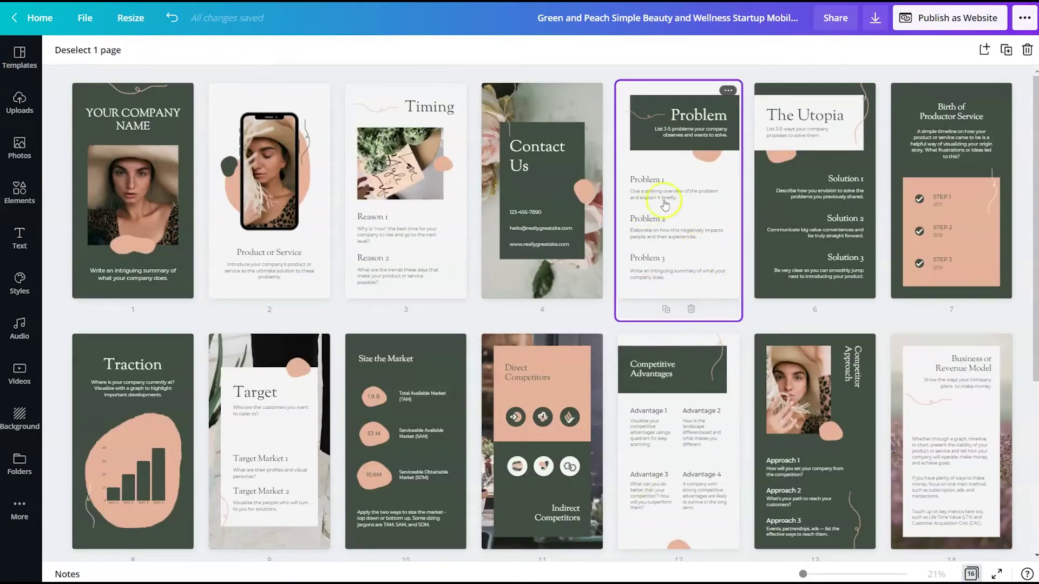
left_click(690, 221)
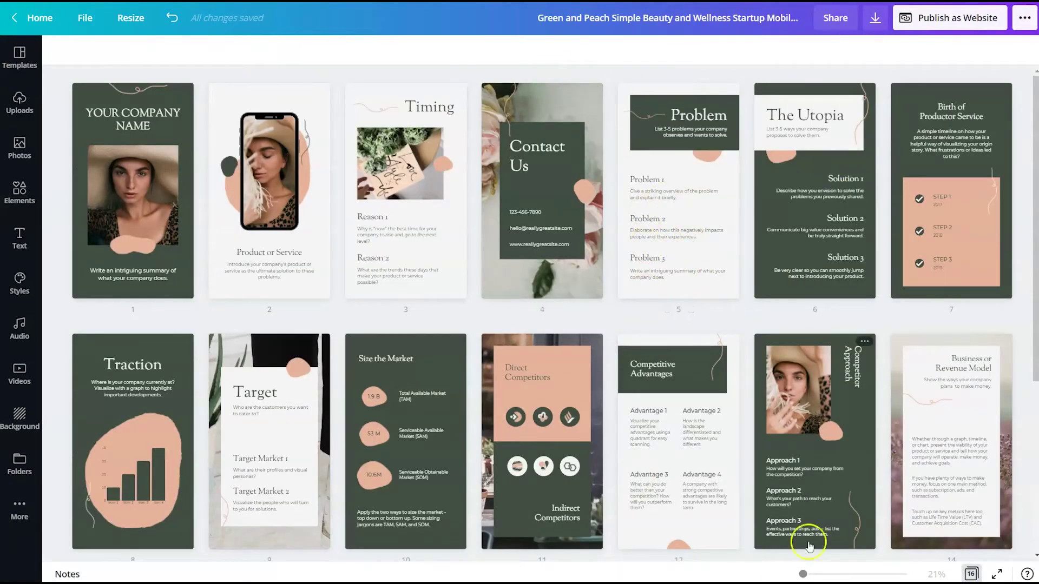
left_click(971, 573)
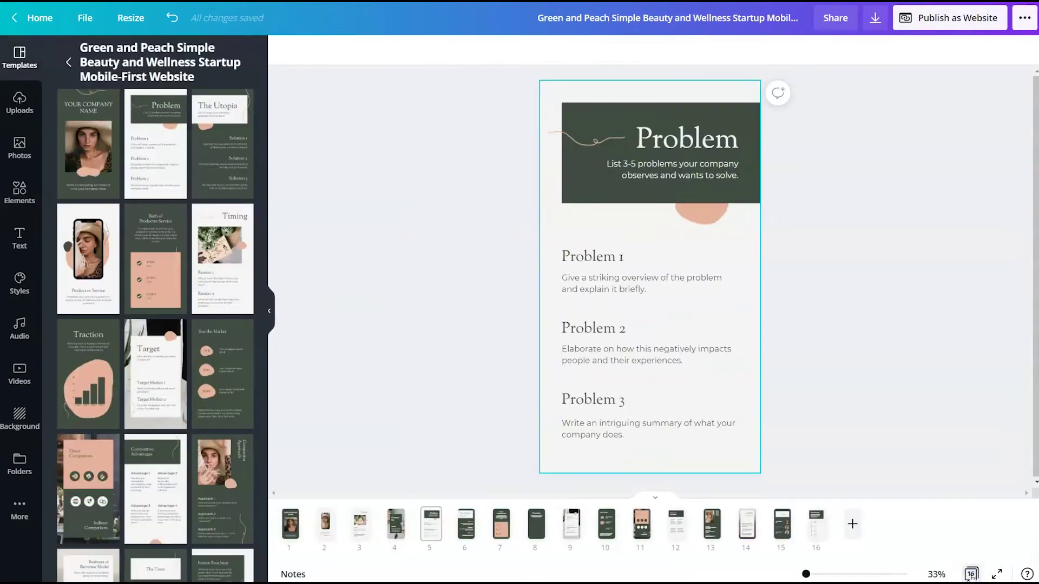
left_click(972, 573)
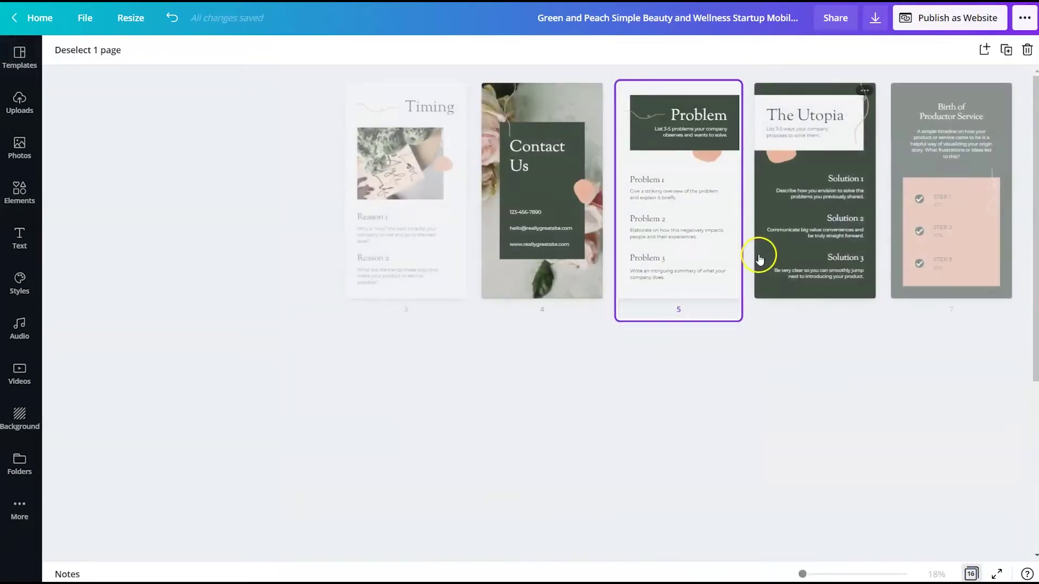
scroll(691, 300, "down", 4)
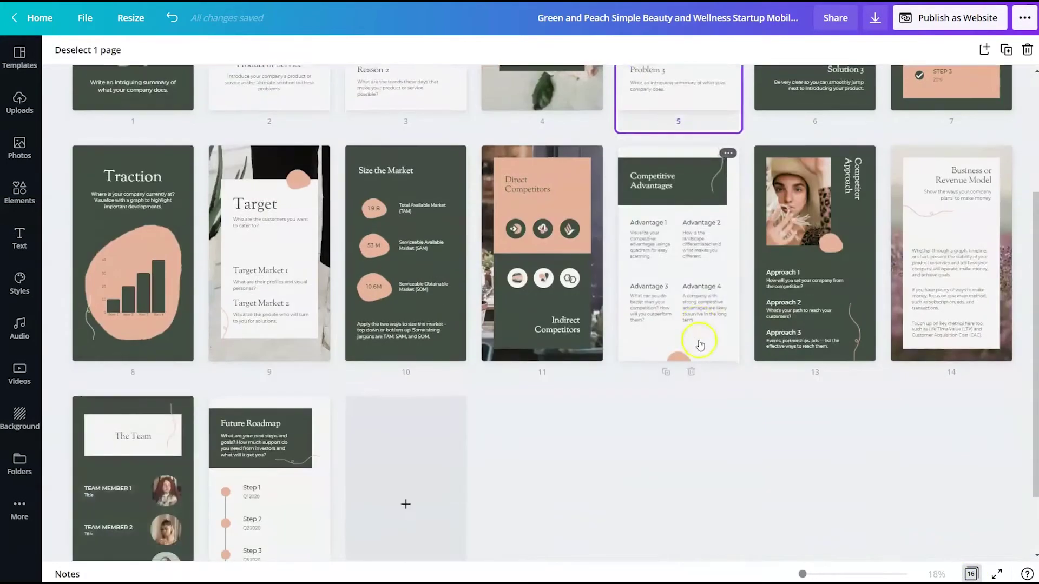
left_click(236, 465, "shift")
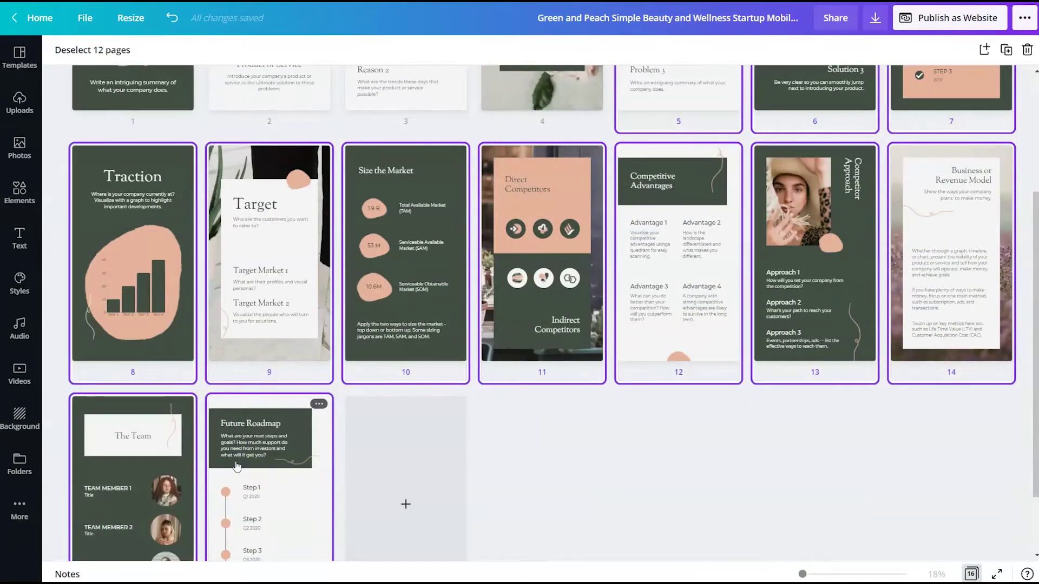
scroll(250, 459, "up", 4)
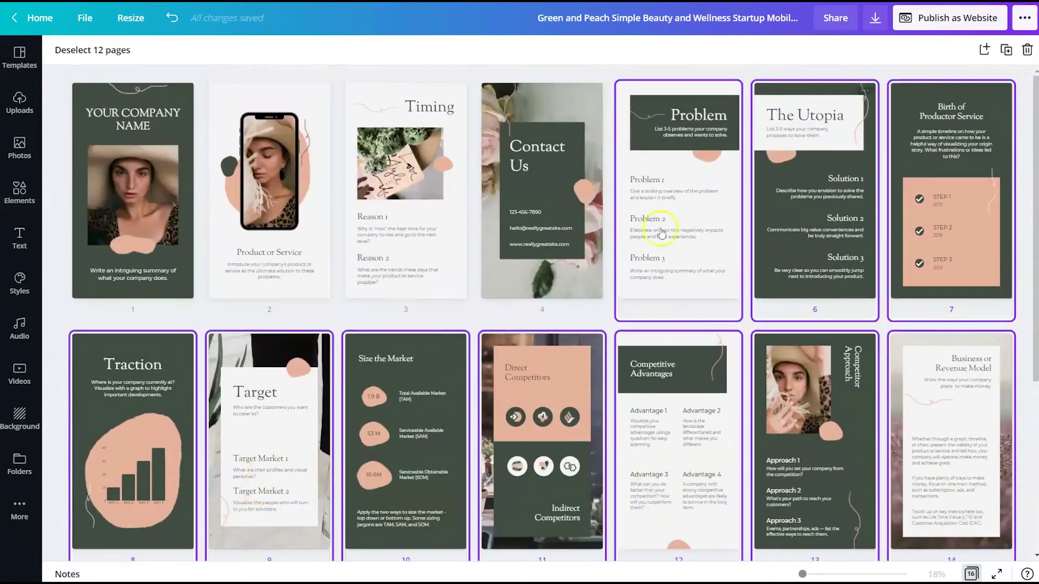
scroll(719, 218, "down", 5)
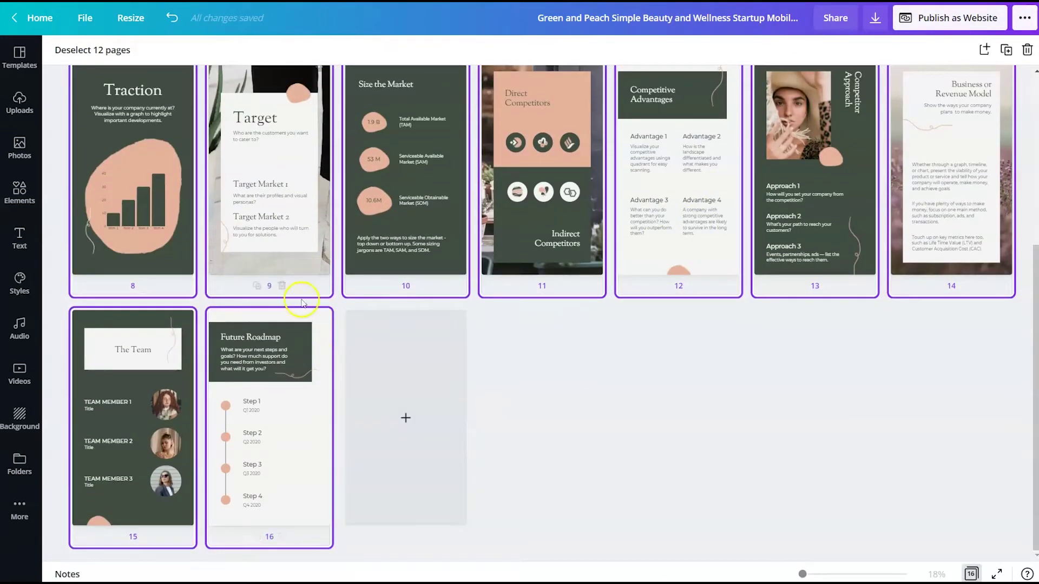
left_click(318, 318)
left_click(381, 387)
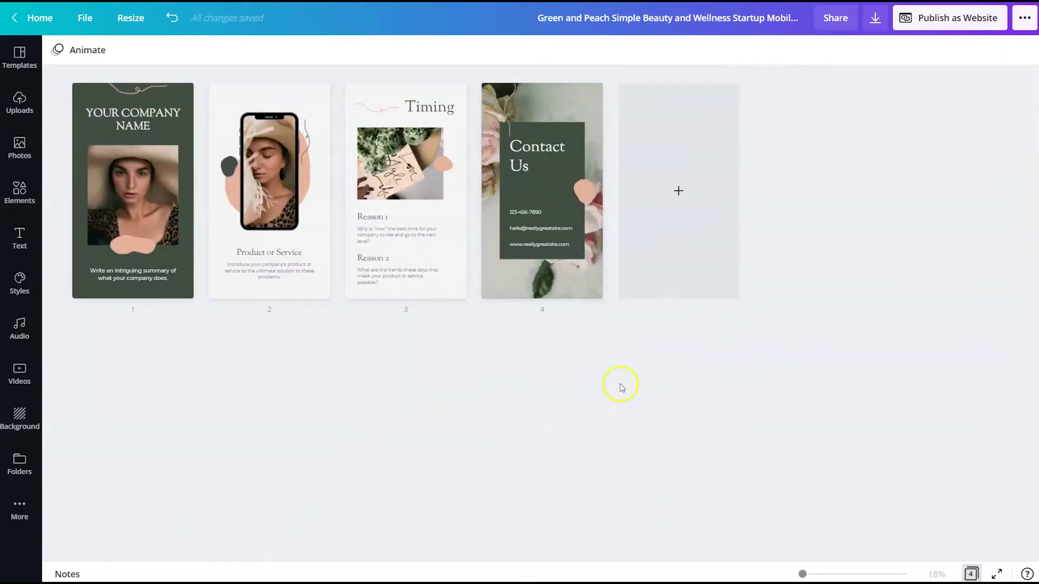
Undo the cover edit and drag the sun-hat pool-side photo from Uploads into page 1's picture
double_click(171, 174)
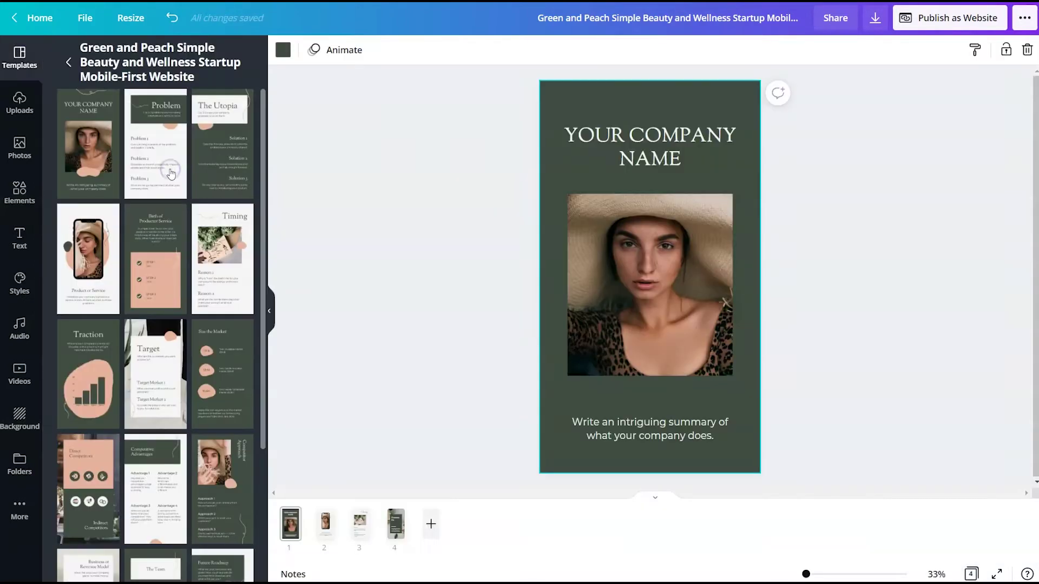
left_click(394, 240)
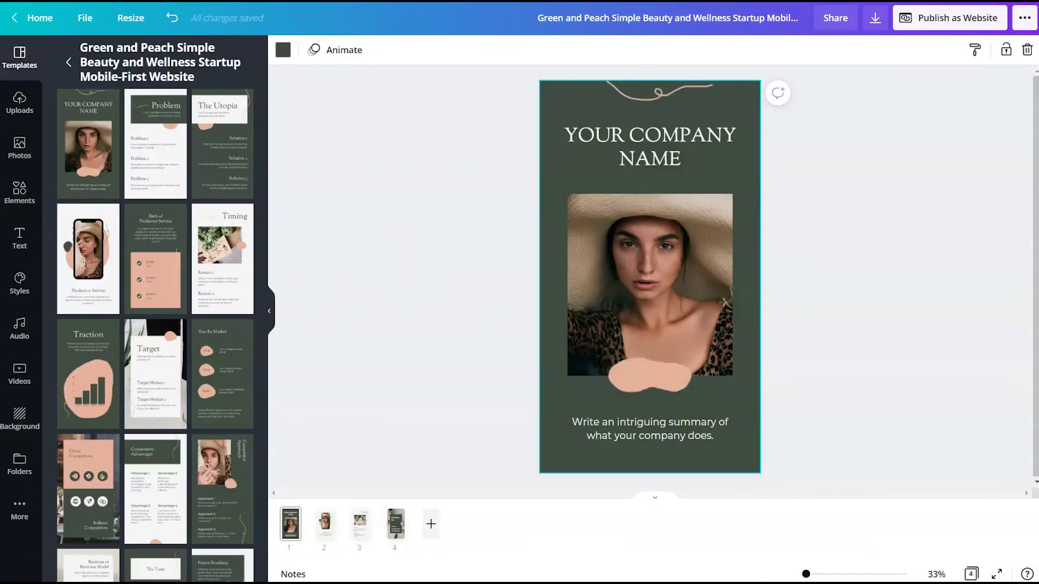
key("ctrl+z")
left_click(319, 333)
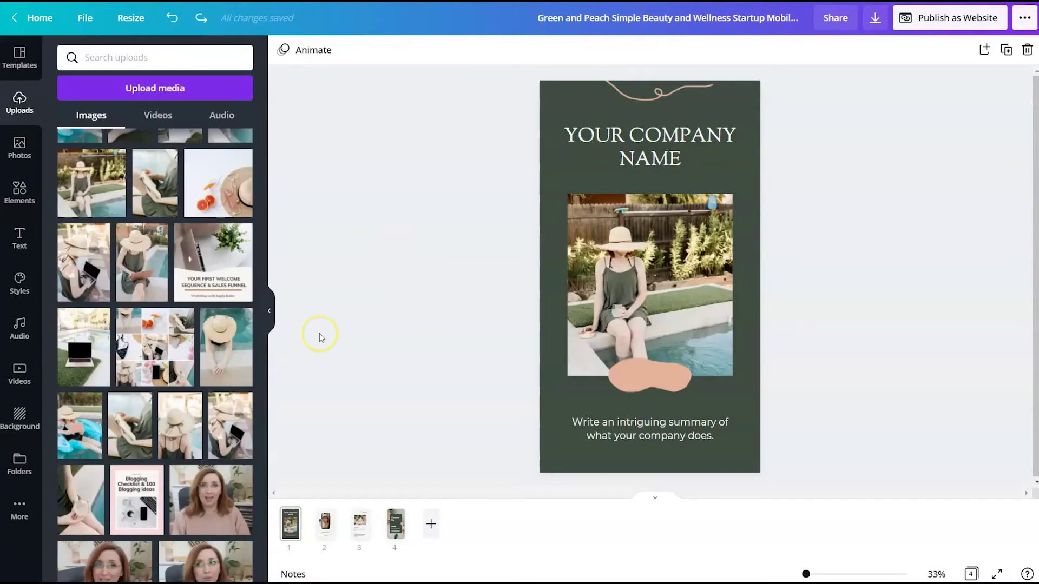
left_click(194, 249)
left_click_drag(91, 182, 596, 257)
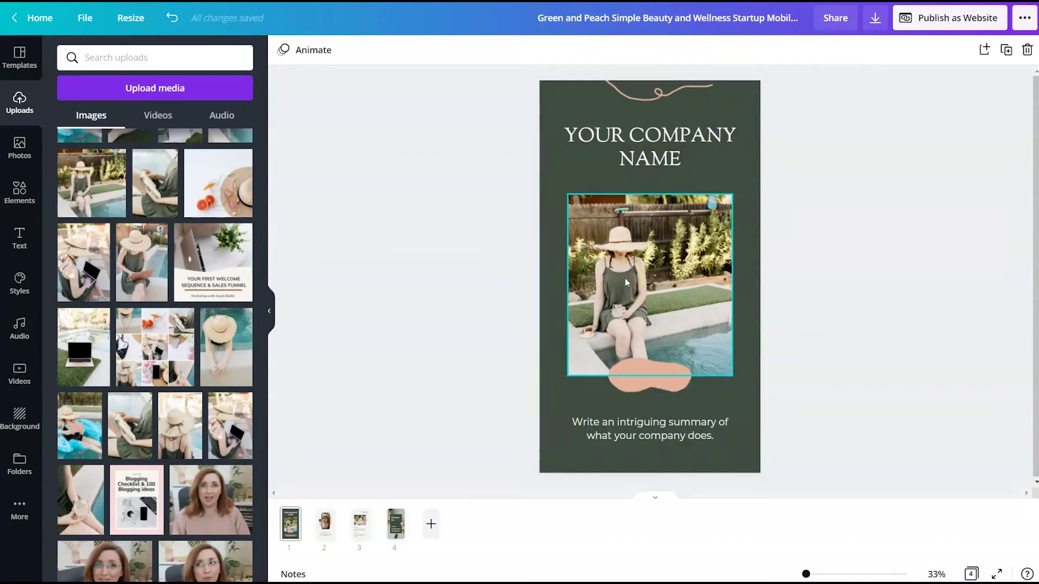
Switch to the Product or Service page and select elements on it
scroll(626, 278, "down", 3)
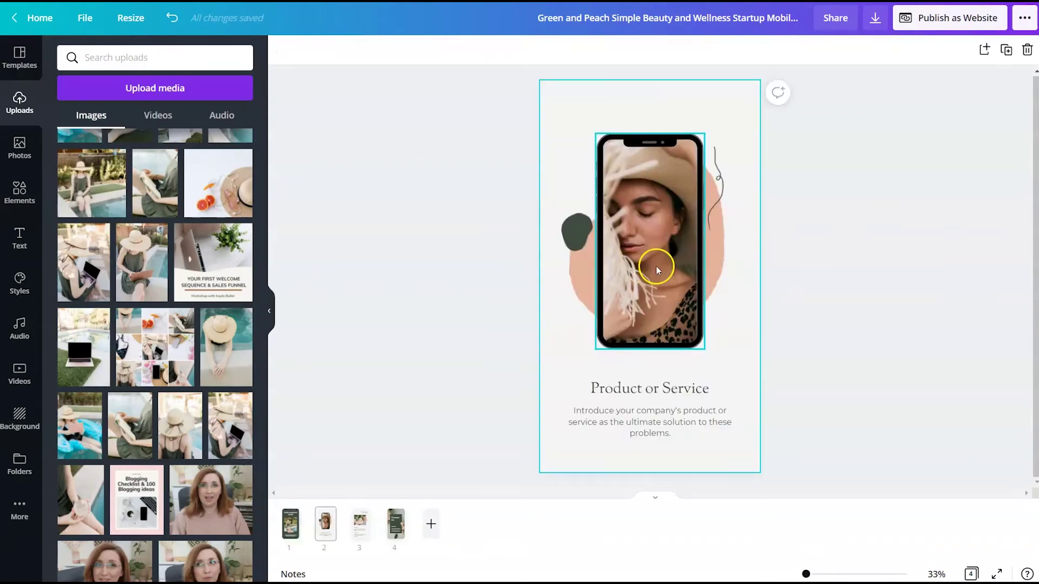
scroll(599, 225, "up", 3)
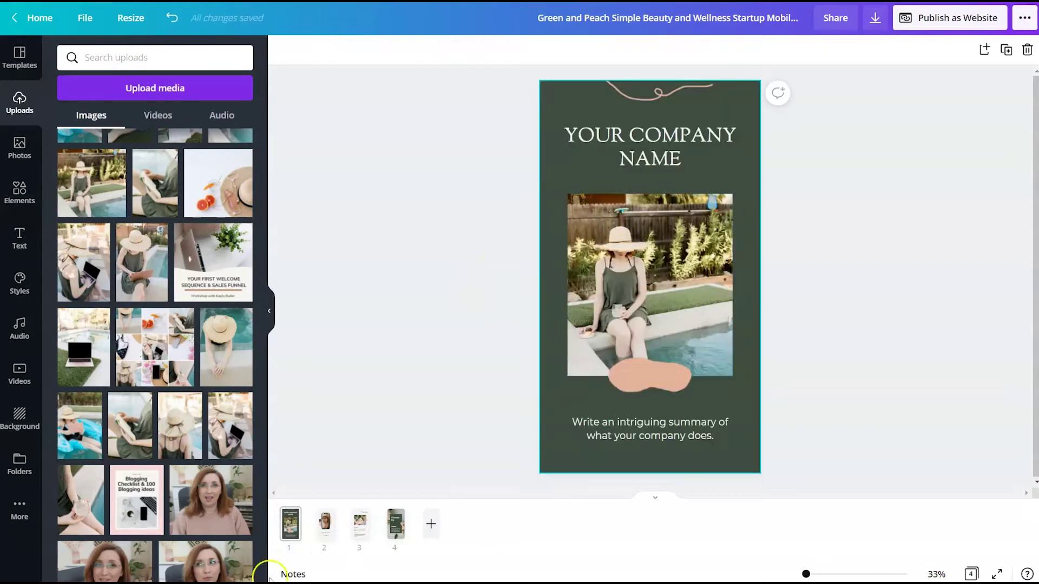
left_click(329, 527)
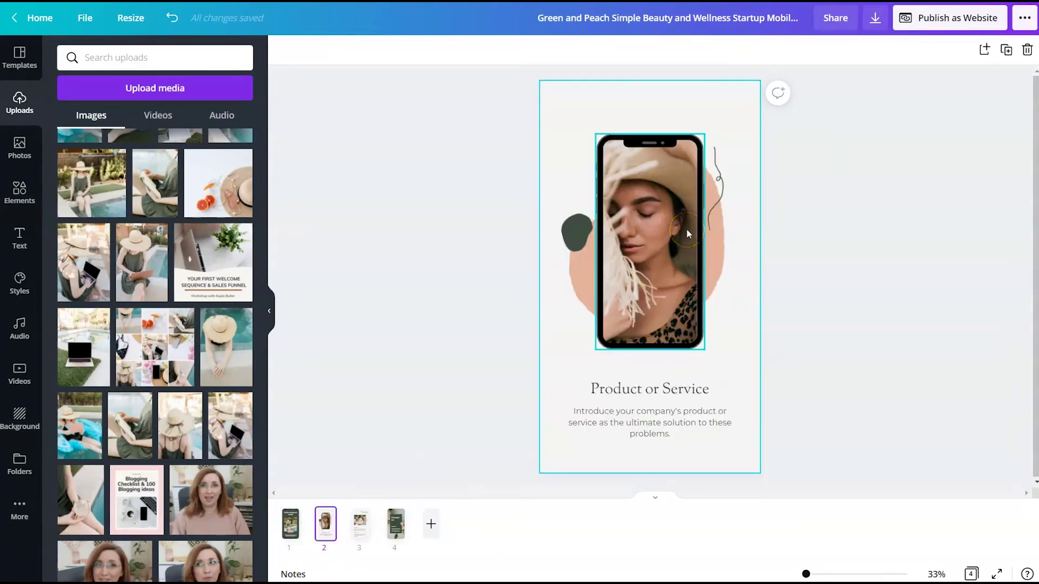
left_click(632, 265)
left_click(770, 108)
left_click(700, 201)
left_click(691, 154)
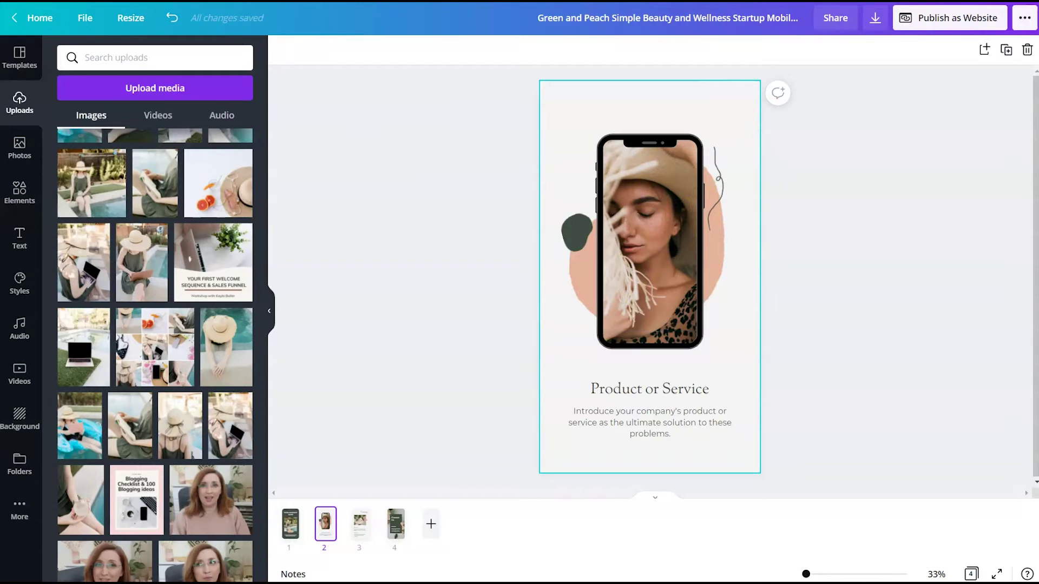
Open the YouTube app from More and scroll through the 'ivory mix' video results
left_click(20, 508)
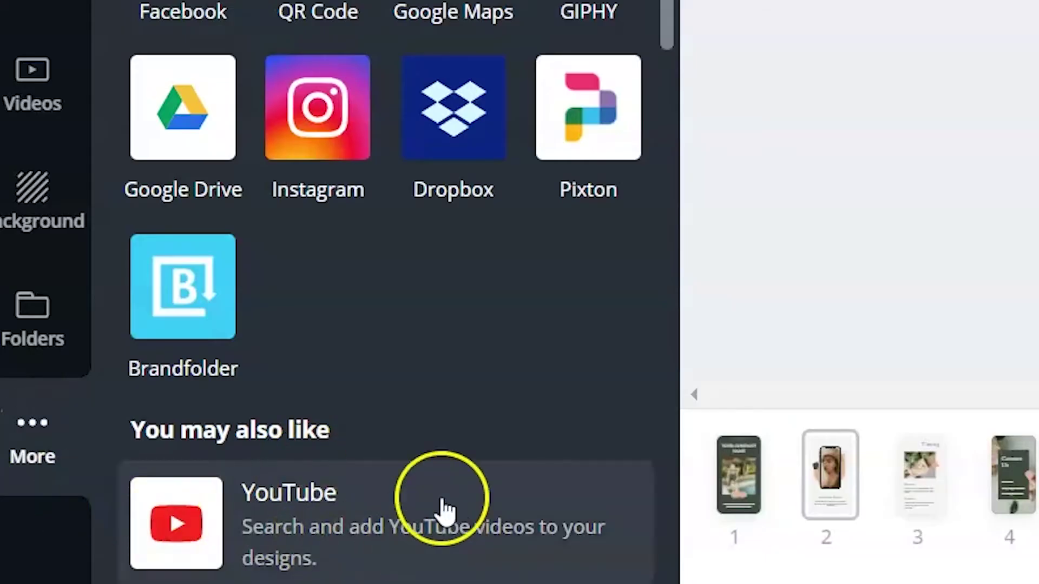
left_click(414, 525)
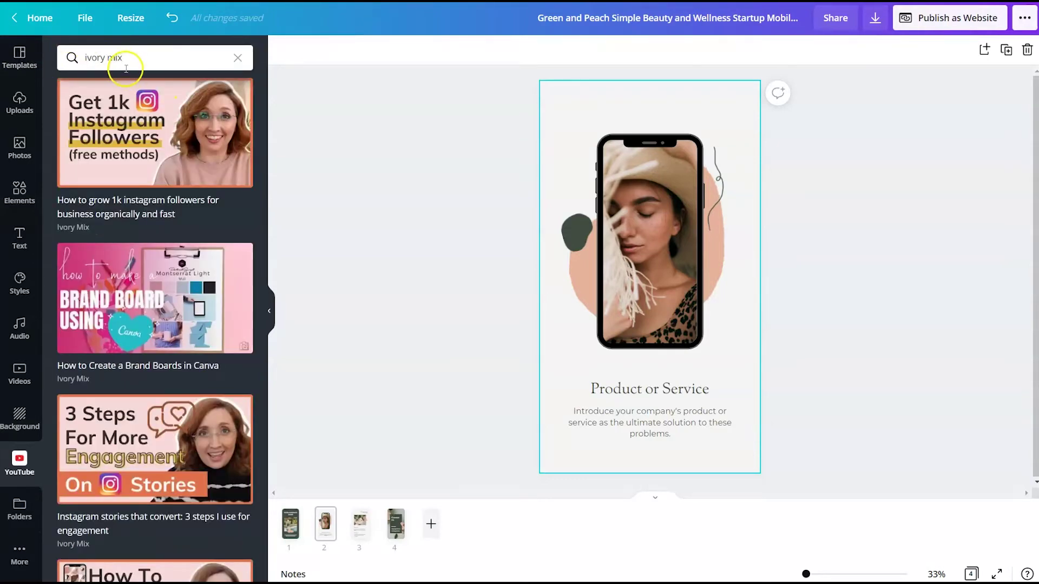
scroll(136, 260, "down", 5)
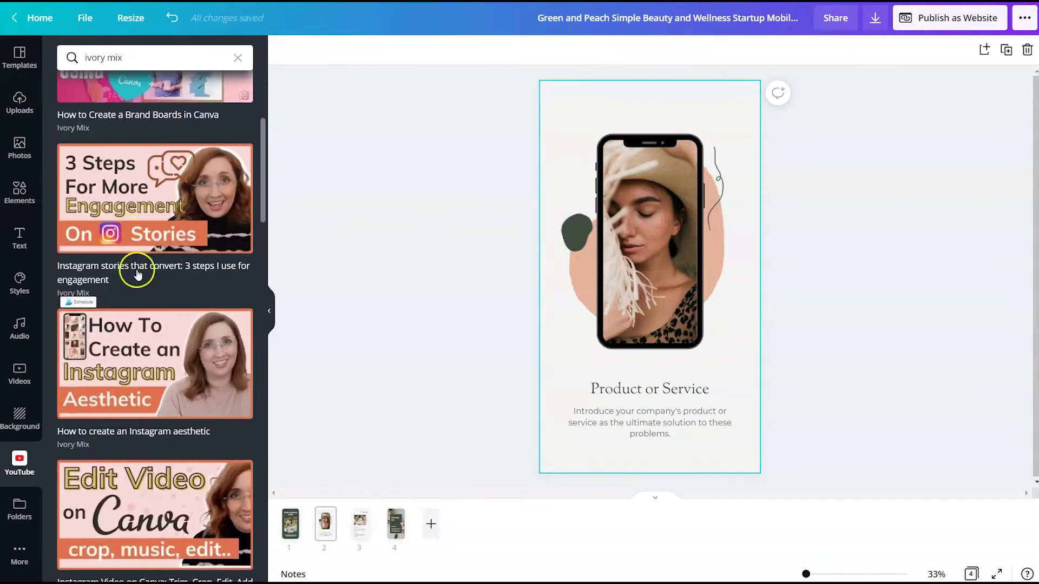
scroll(137, 282, "down", 5)
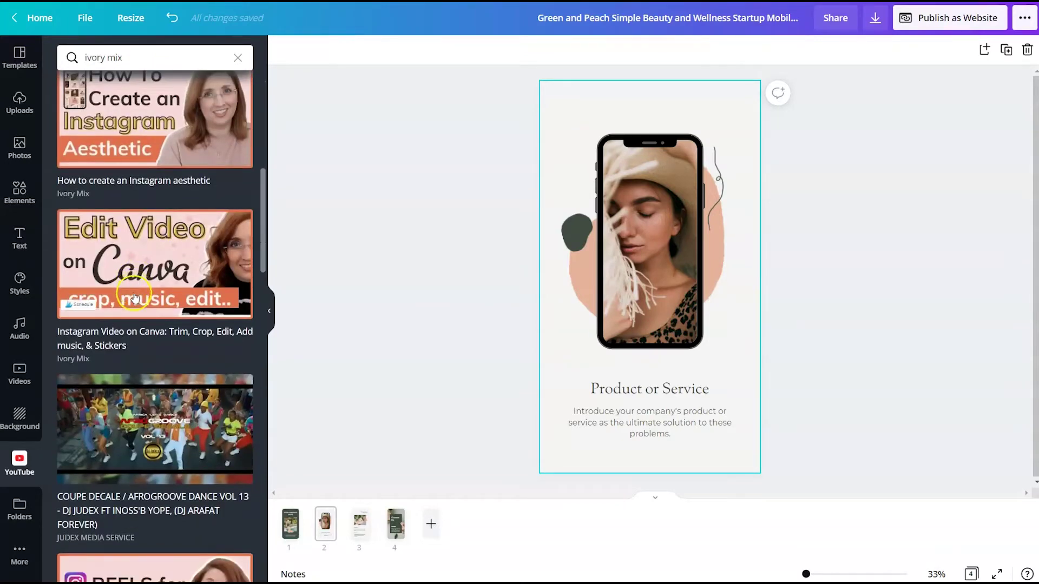
scroll(142, 337, "up", 10)
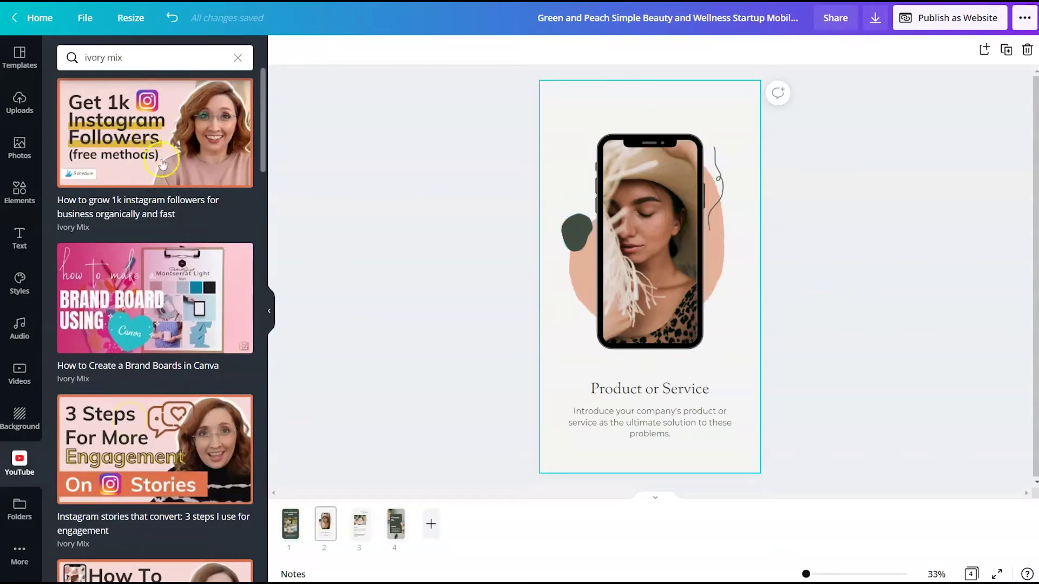
Delete the phone mockup and add Ivory Mix YouTube videos stacked on the peach blob
left_click(670, 170)
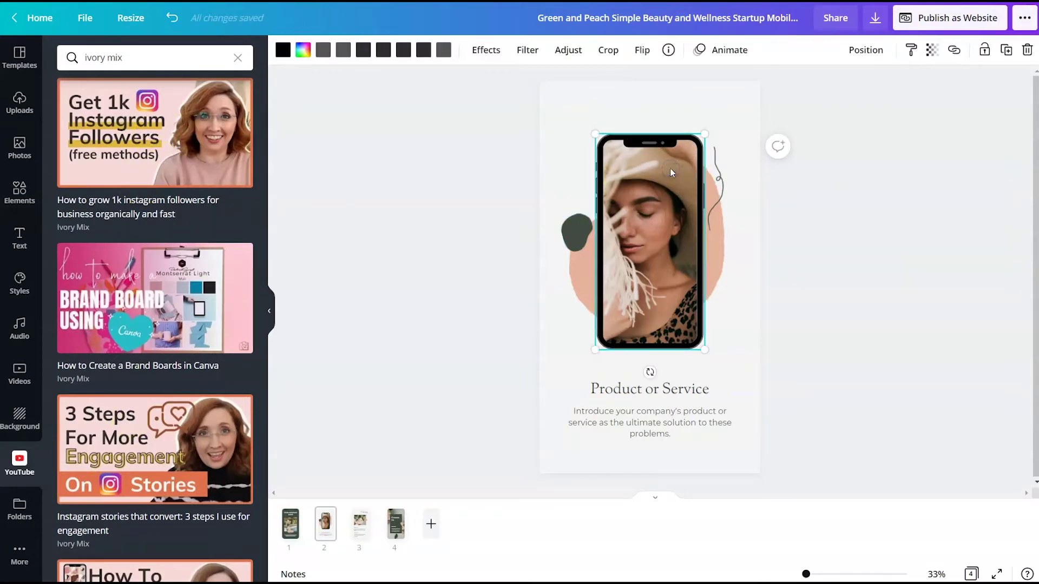
key("Delete")
key("Delete")
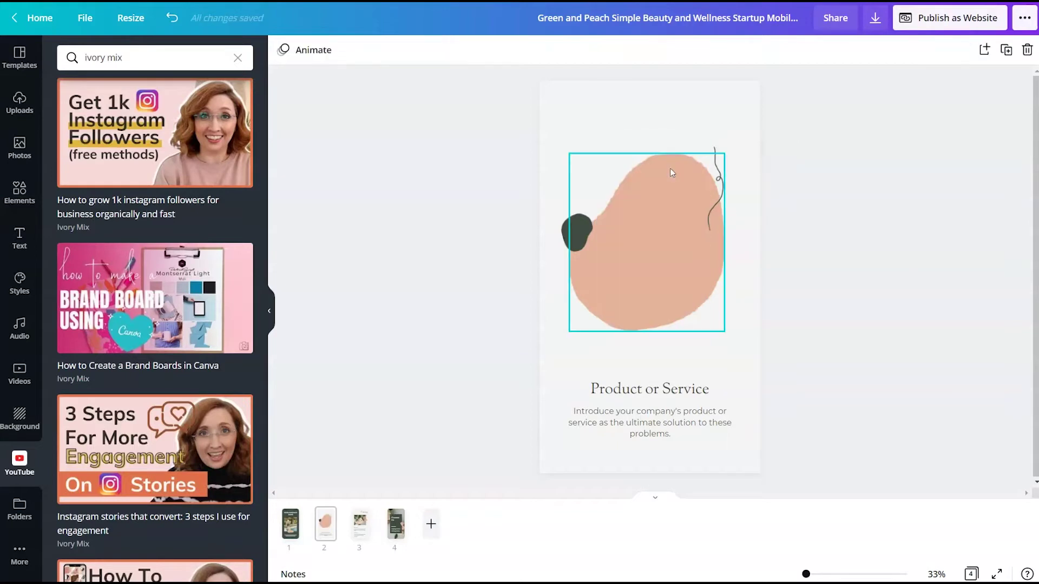
left_click(665, 187)
left_click(579, 265)
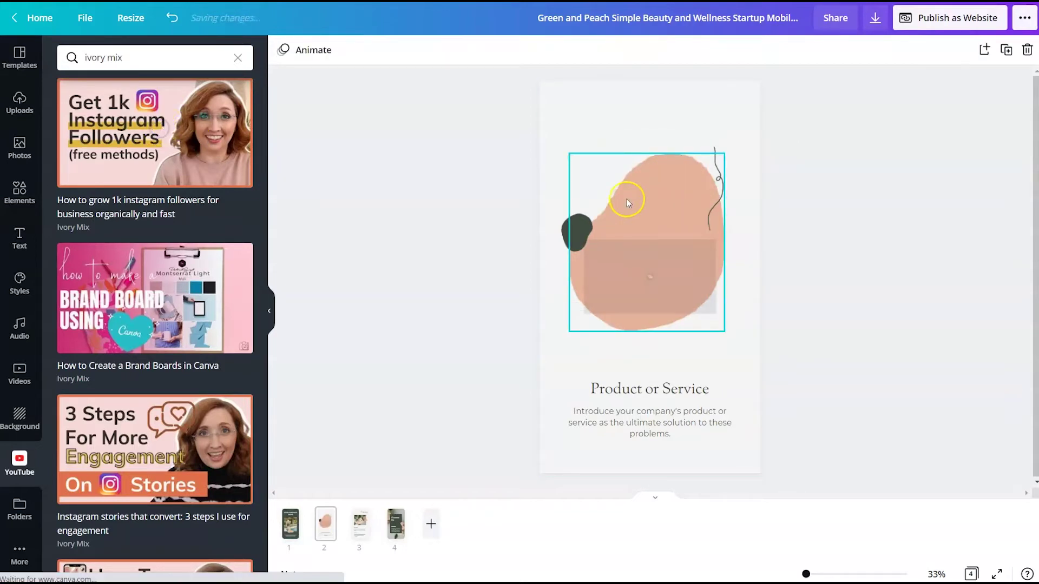
left_click_drag(630, 262, 631, 186)
scroll(160, 446, "down", 3)
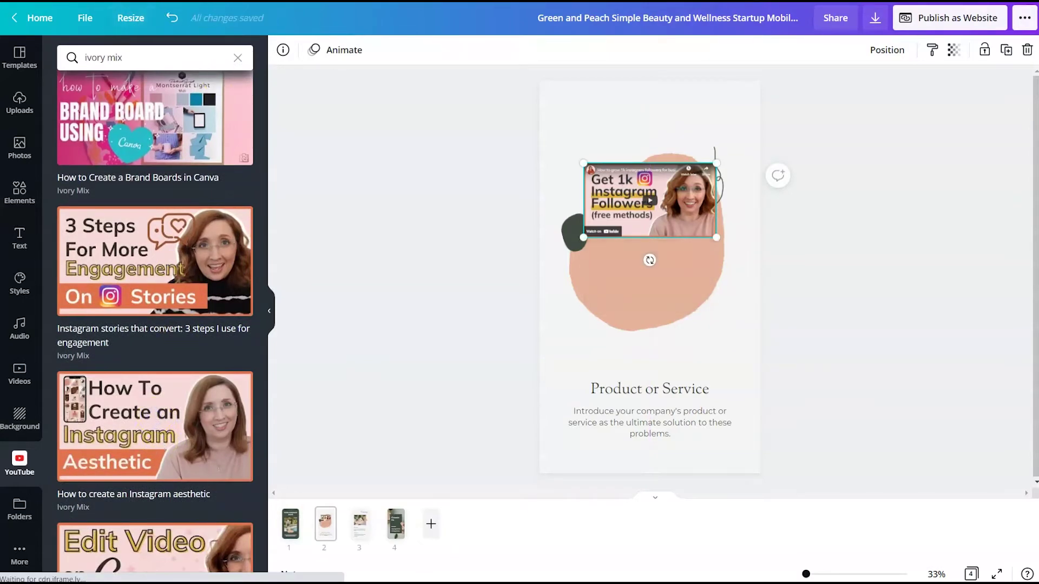
left_click(691, 279)
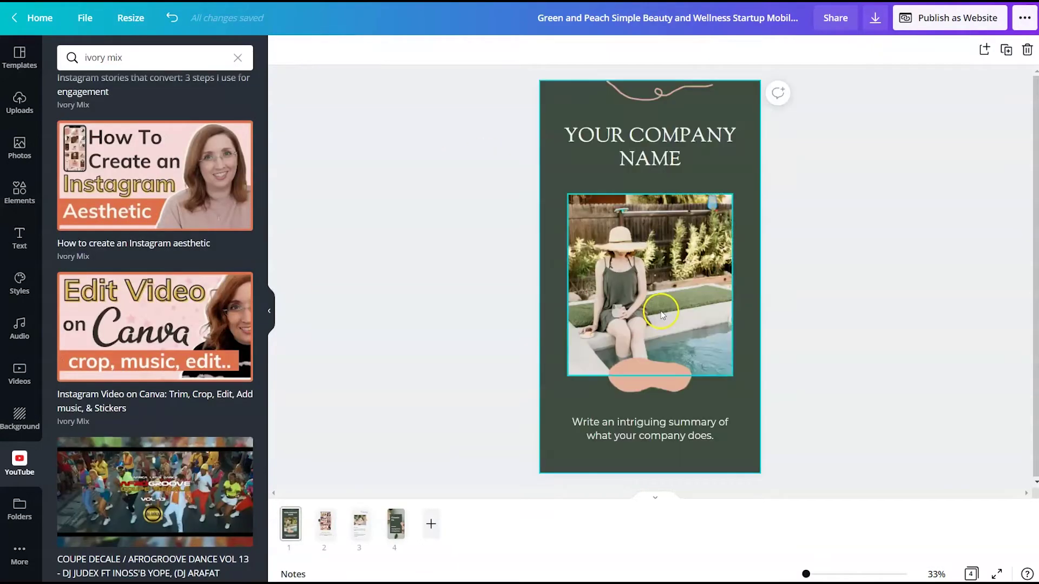
left_click(661, 311)
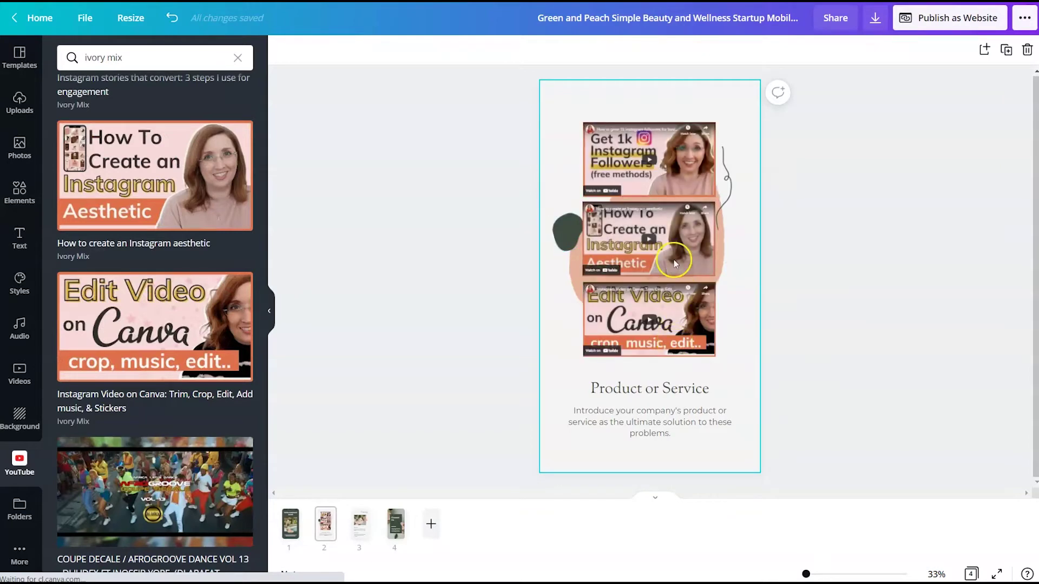
Enlarge the peach blob and squiggle behind the videos and move the dark-green blob lower
left_click(575, 285)
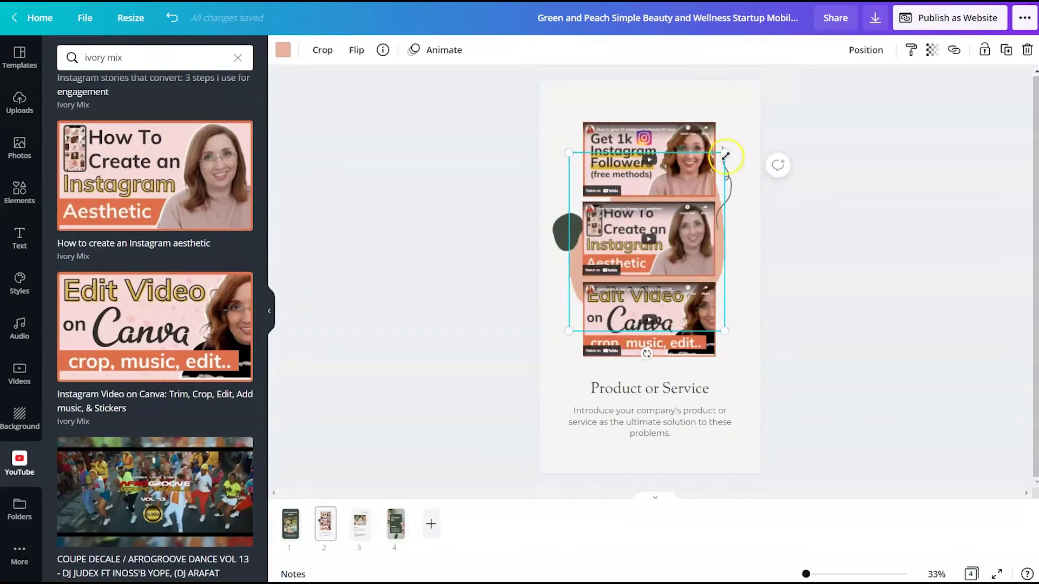
mouse_move(724, 154)
left_mouse_down()
mouse_move(772, 115)
mouse_move(723, 138)
mouse_move(753, 116)
mouse_move(730, 139)
mouse_move(721, 129)
left_mouse_up()
left_click(722, 178)
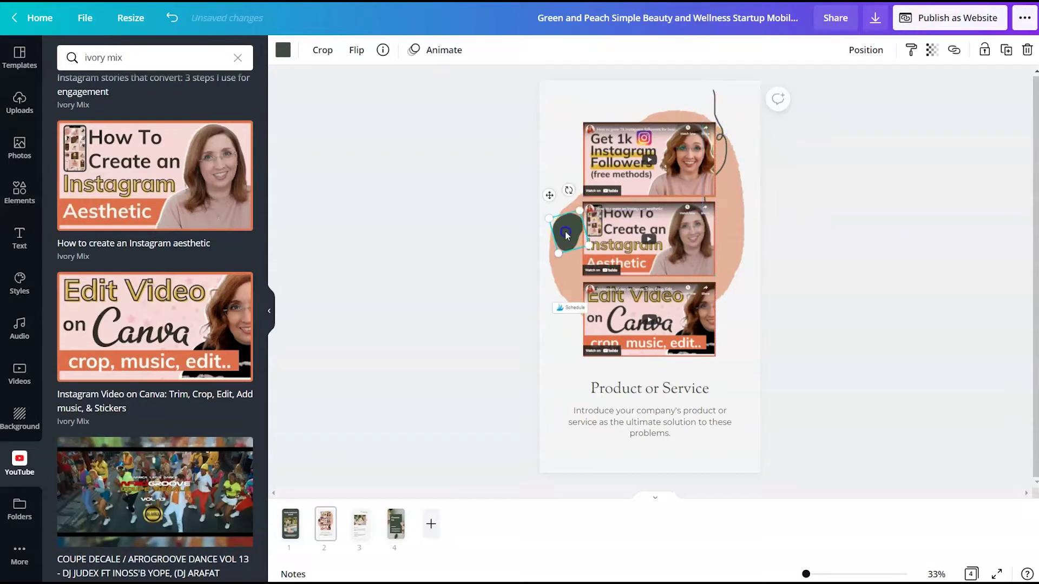
left_click_drag(564, 248, 572, 287)
left_click(836, 288)
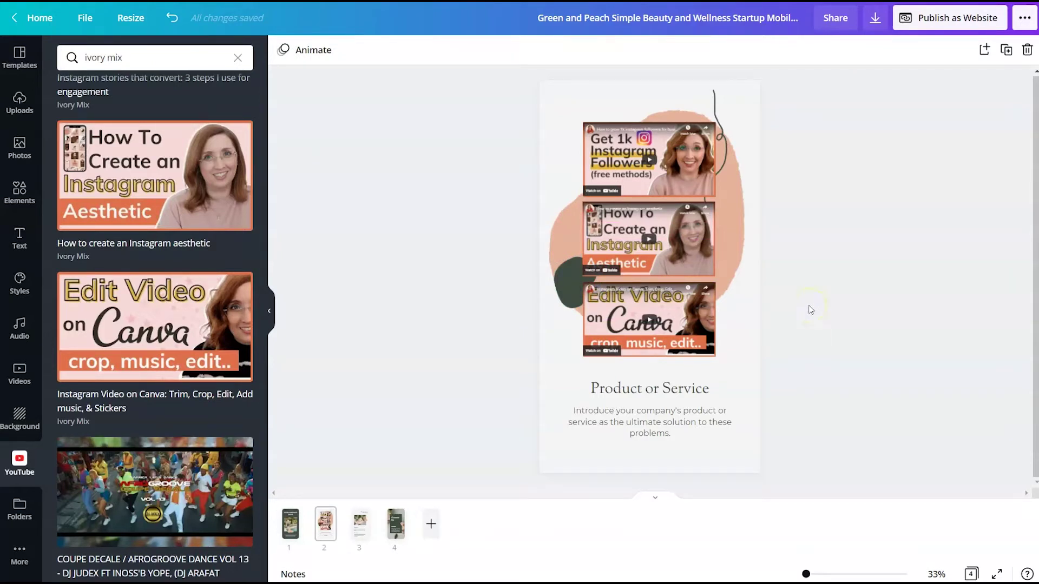
Rewrite the page 2 heading to read 'Subscribe to us on YouTube'
left_click(639, 396)
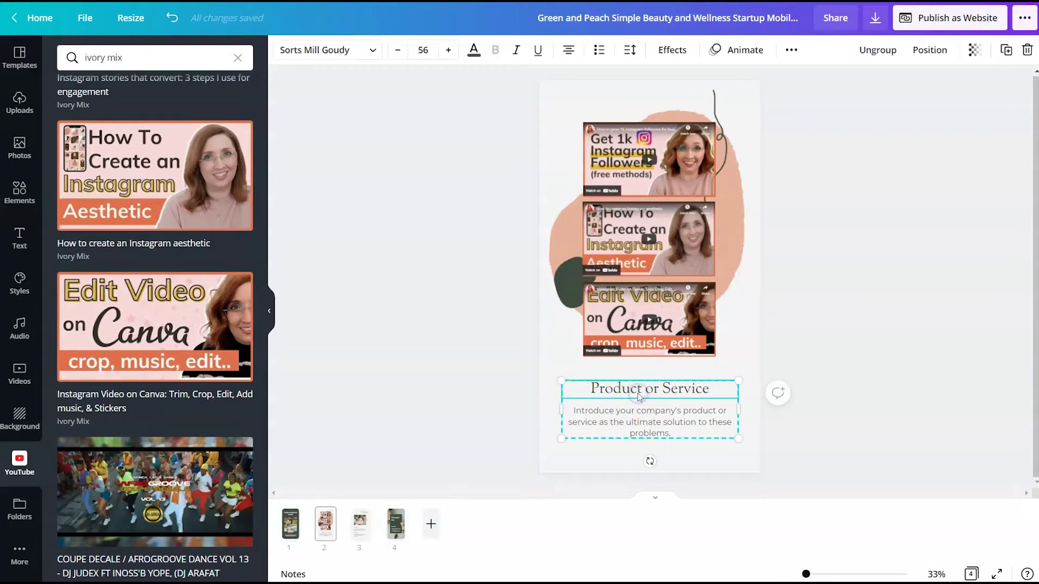
double_click(637, 393)
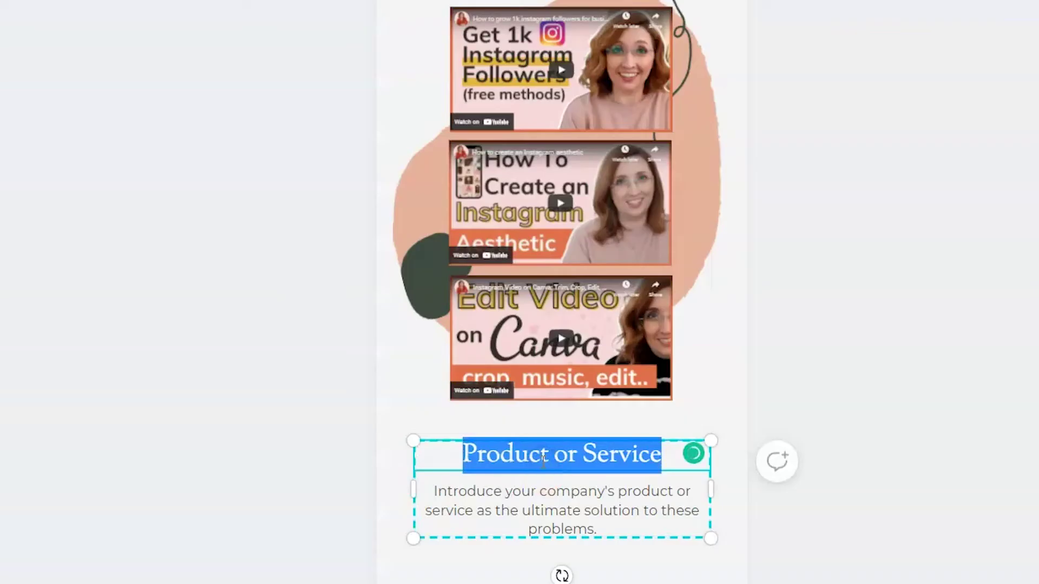
type("Subsc")
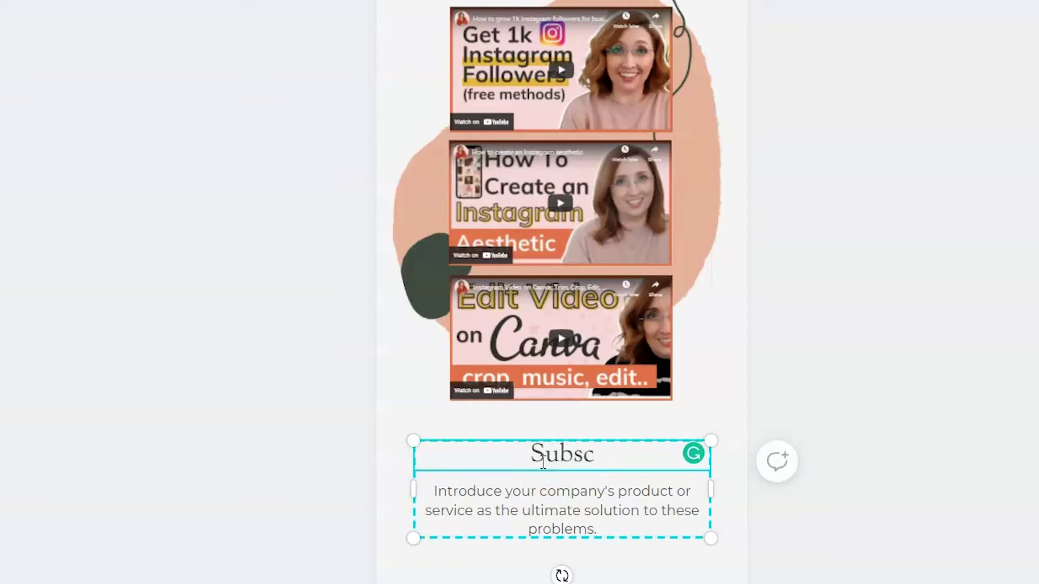
type("ribe to us on YouTube")
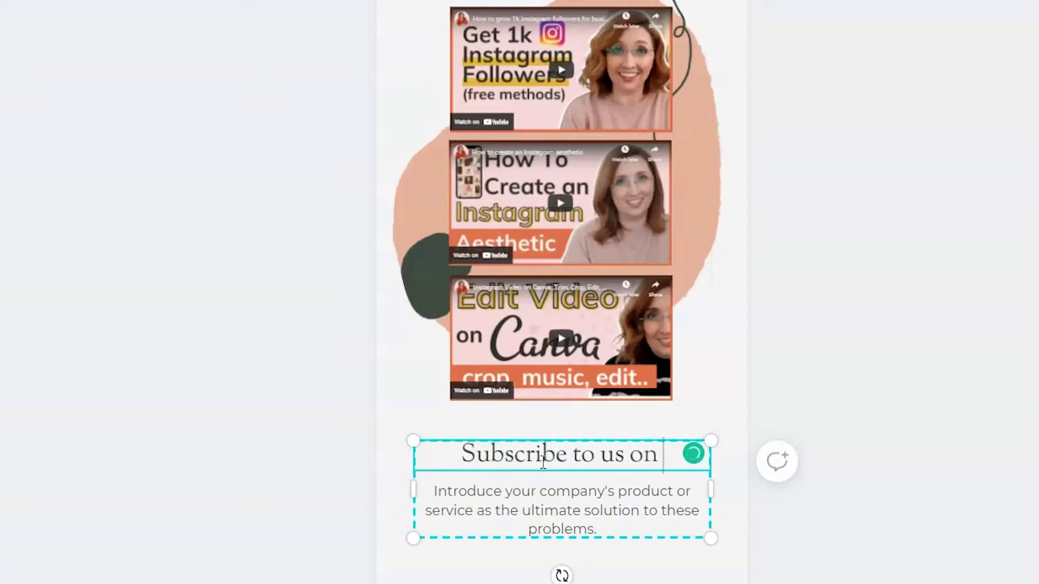
left_click(946, 450)
Delete the placeholder body paragraph beneath the heading
left_click(570, 479)
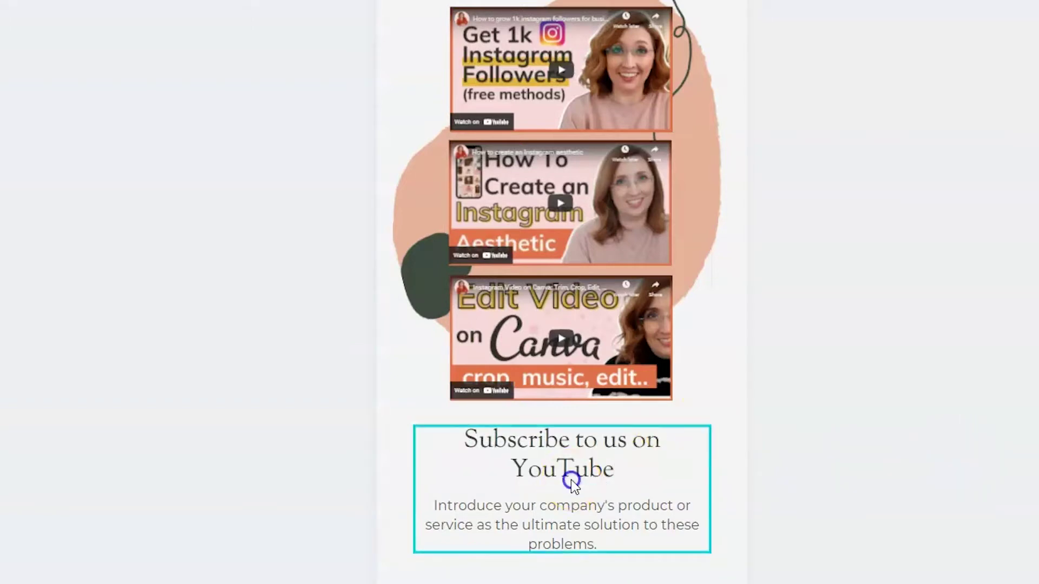
left_click(598, 534)
left_click(597, 534)
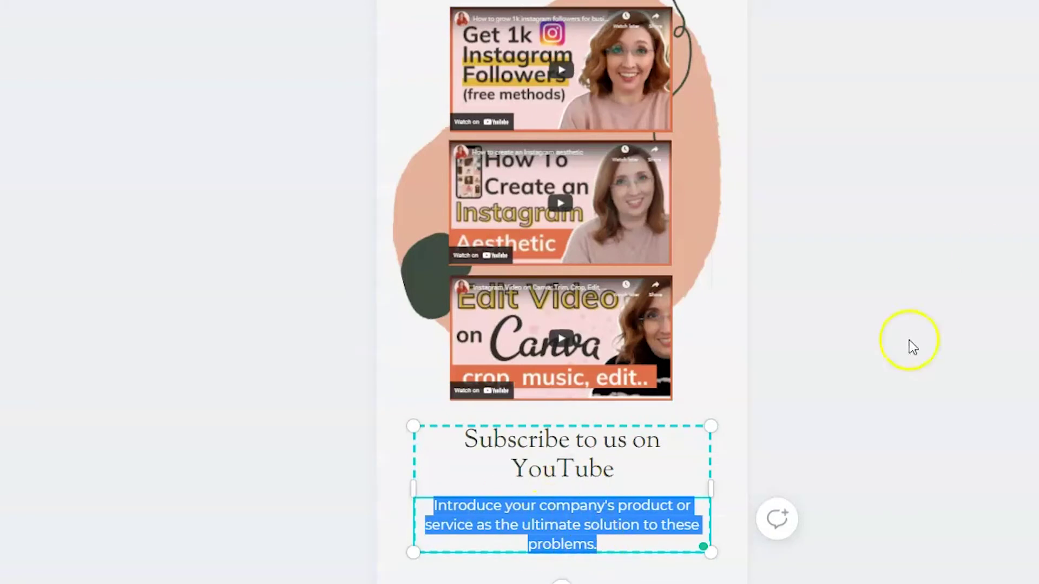
key("BackSpace")
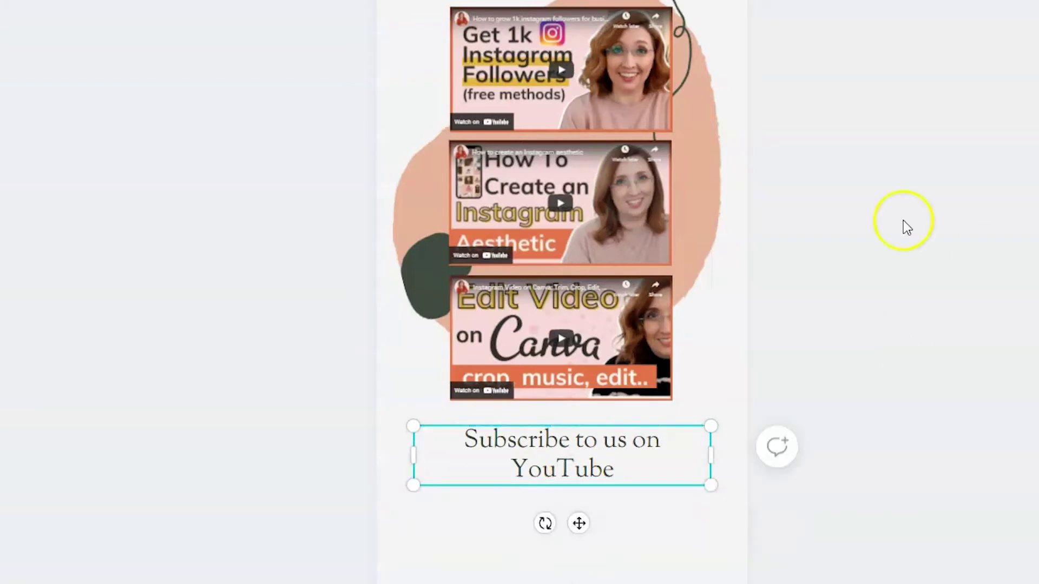
left_click(901, 222)
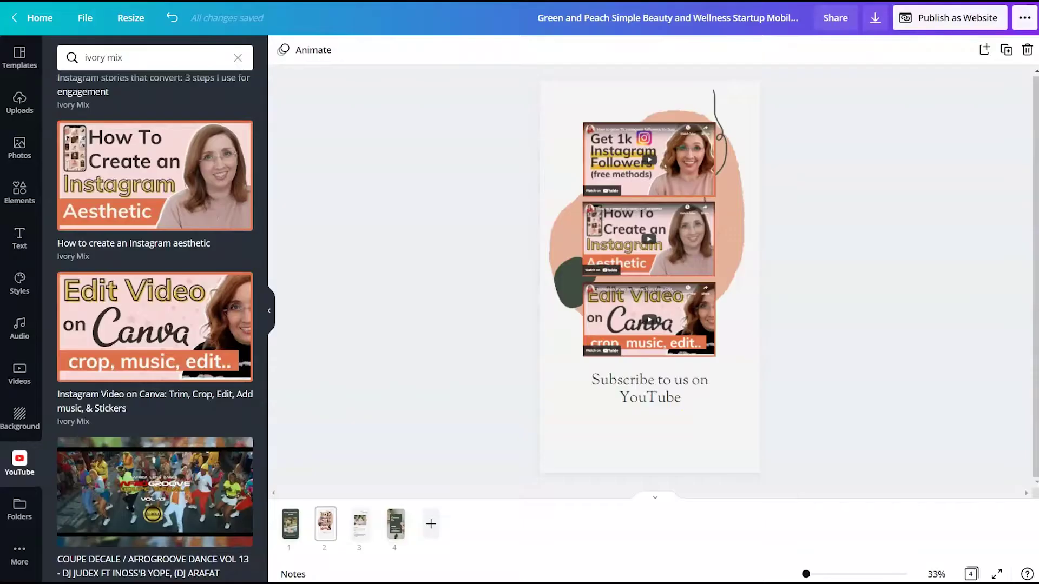
Add the red pill button graphic and place it below the YouTube heading
left_click(16, 188)
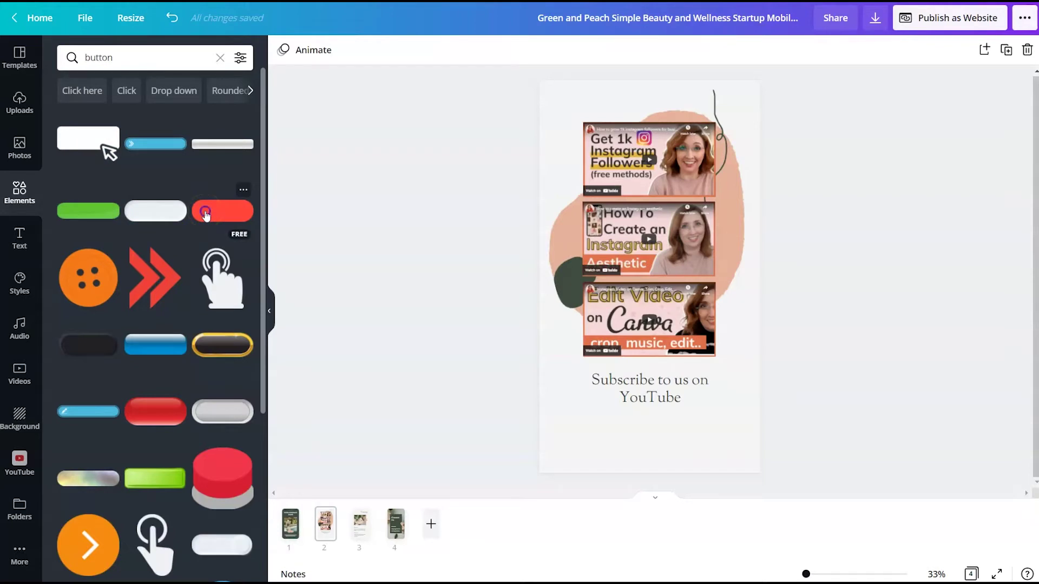
left_click(206, 214)
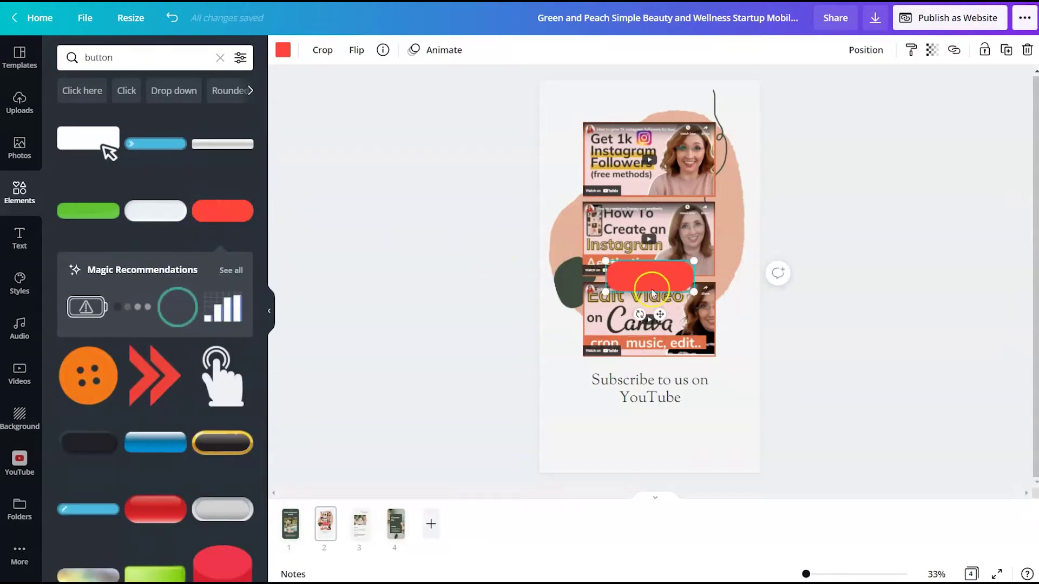
left_click_drag(659, 314, 660, 464)
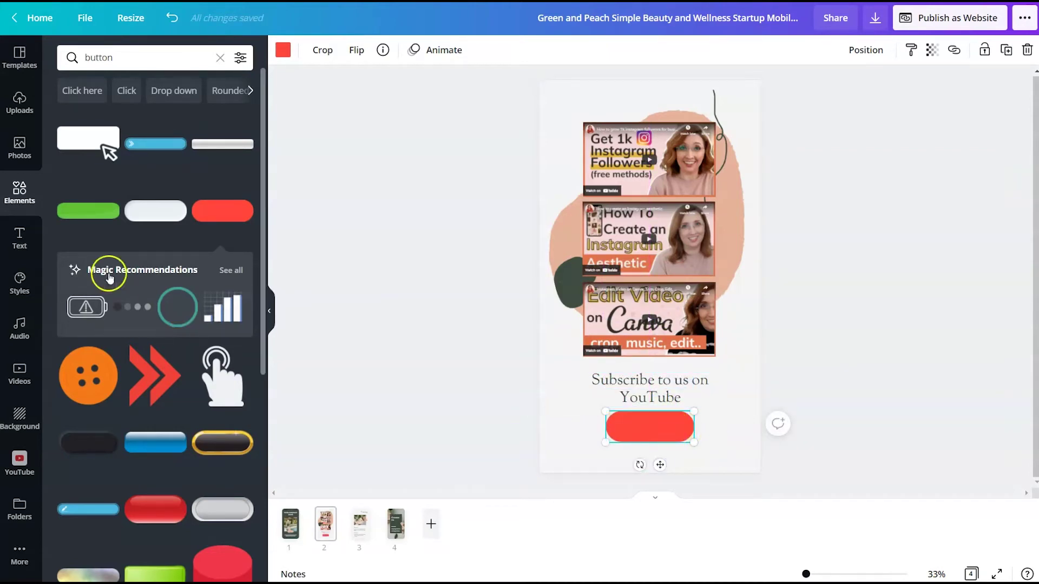
Add a subheading labelled 'Subscribe' and position it on the red button
left_click(20, 238)
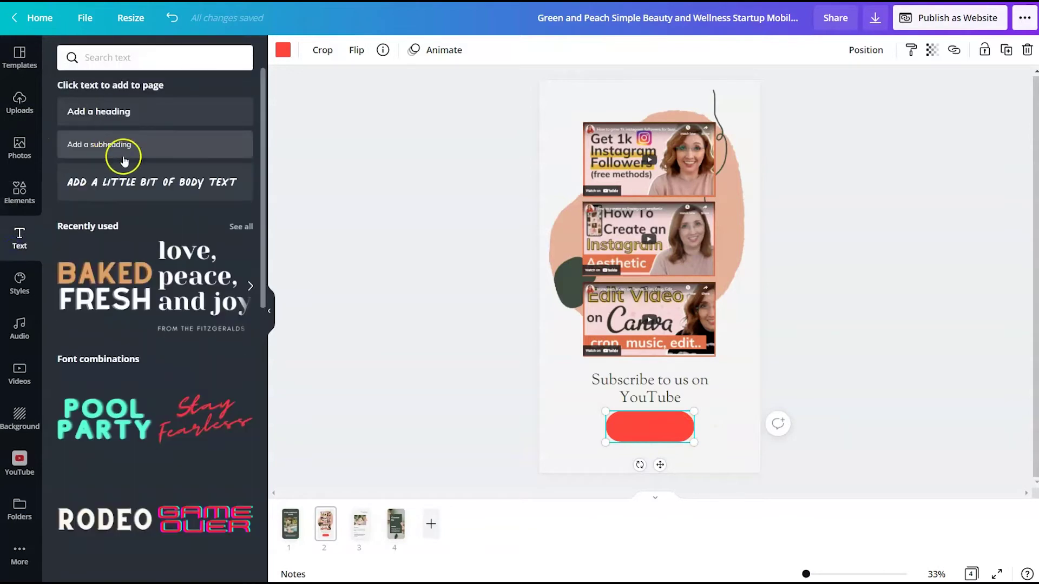
left_click(123, 146)
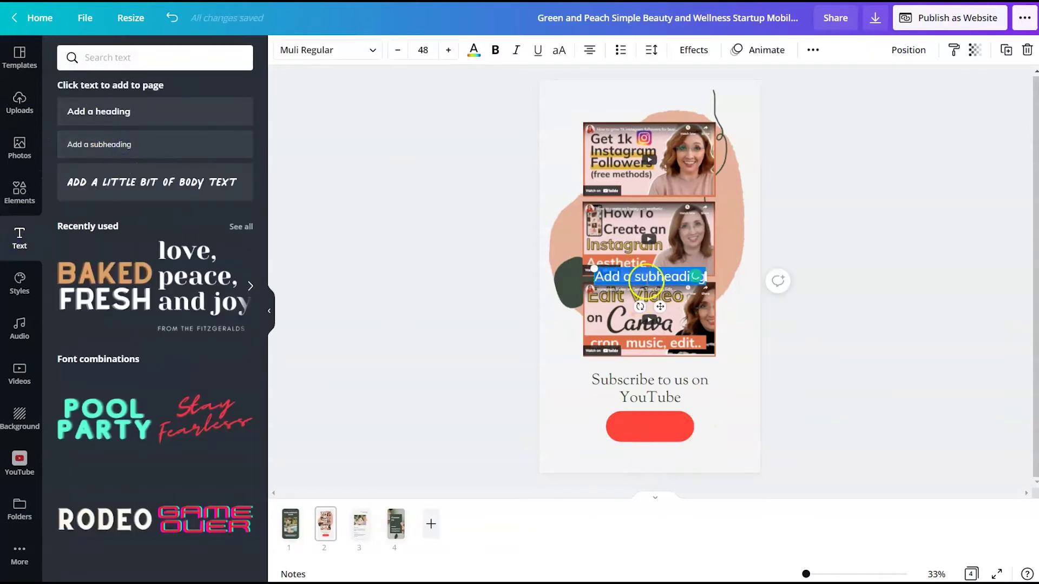
type("Subscribe")
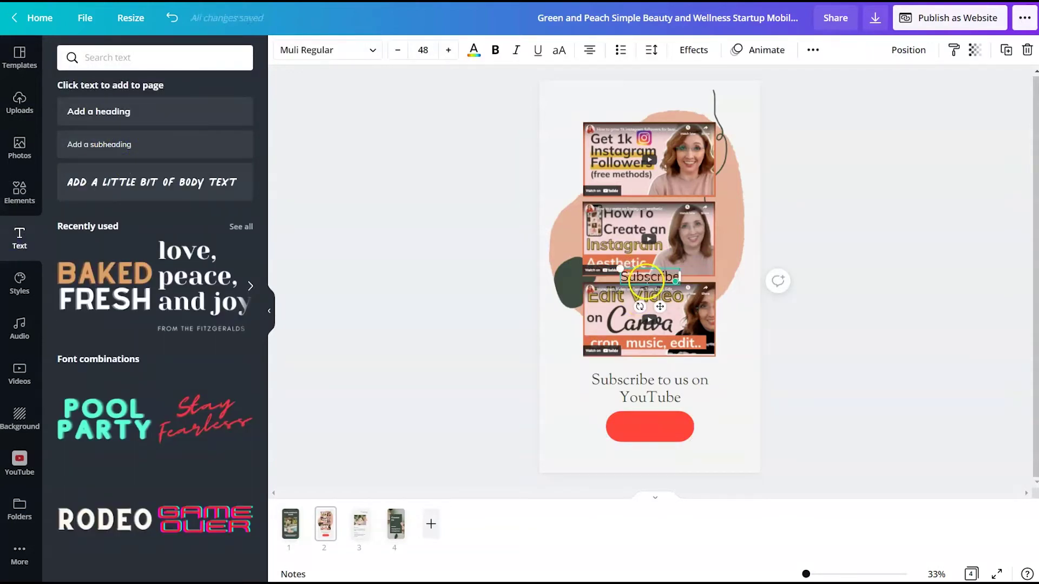
left_click_drag(660, 306, 665, 454)
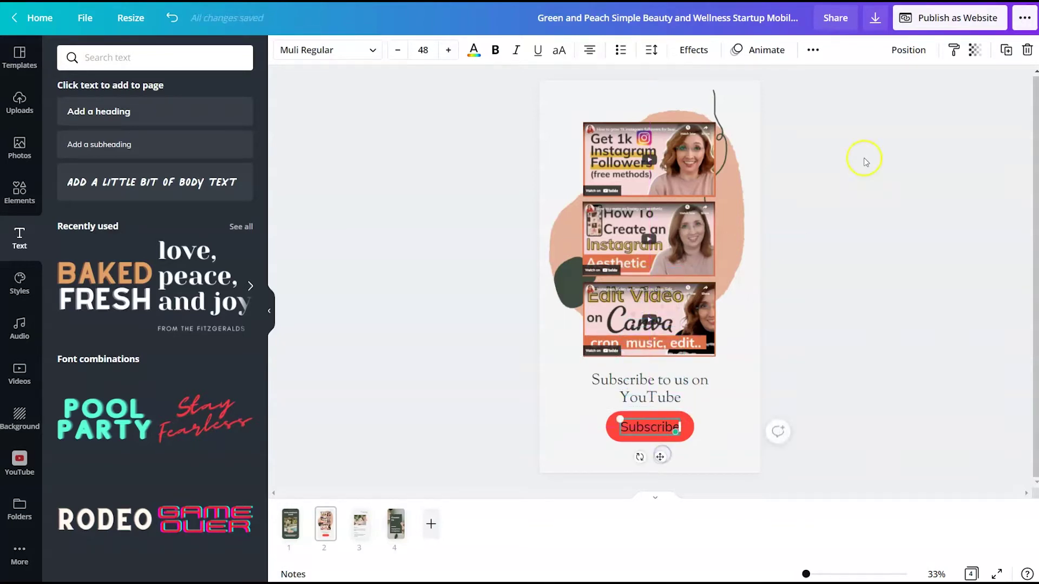
left_click(876, 144)
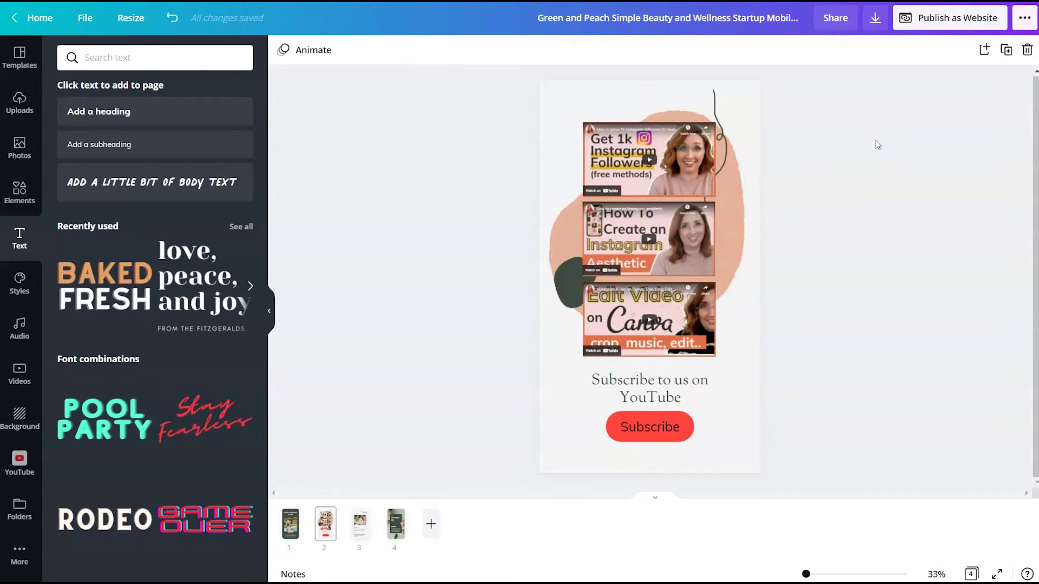
left_click(733, 222)
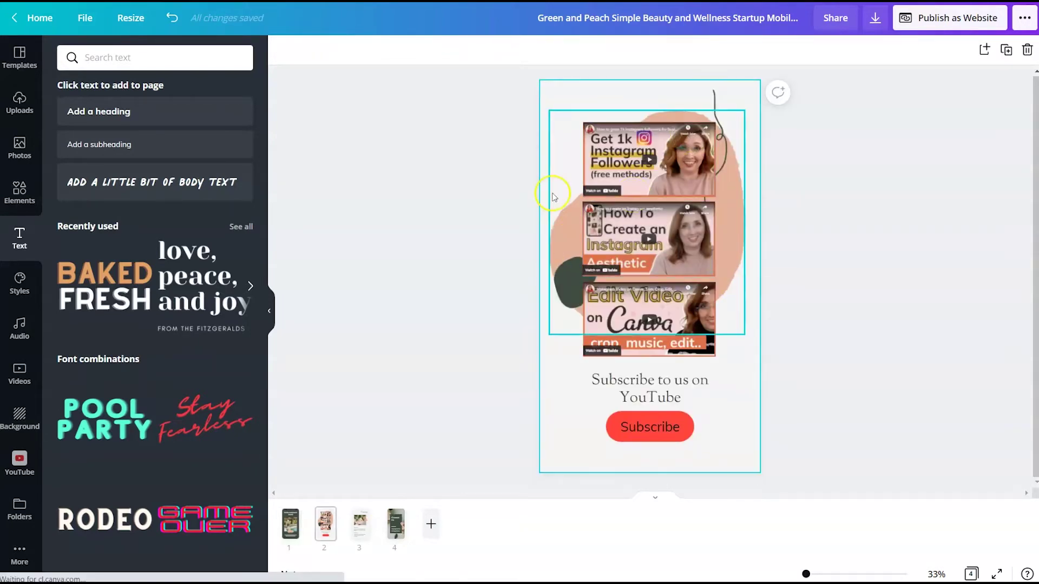
Apply the Ivory Mix brand colours to page 2 and shuffle the palette
left_click(460, 153)
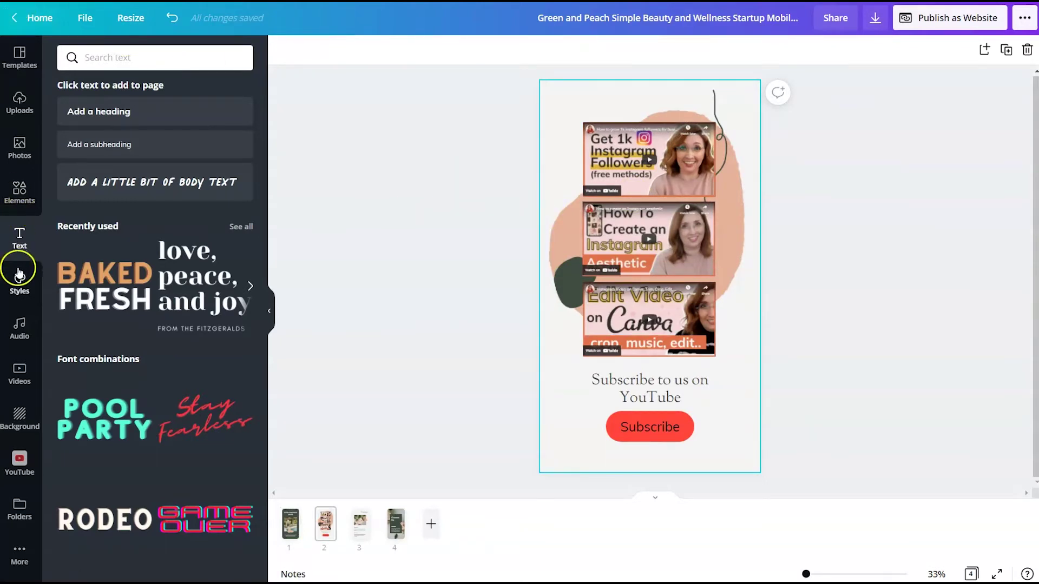
left_click(19, 287)
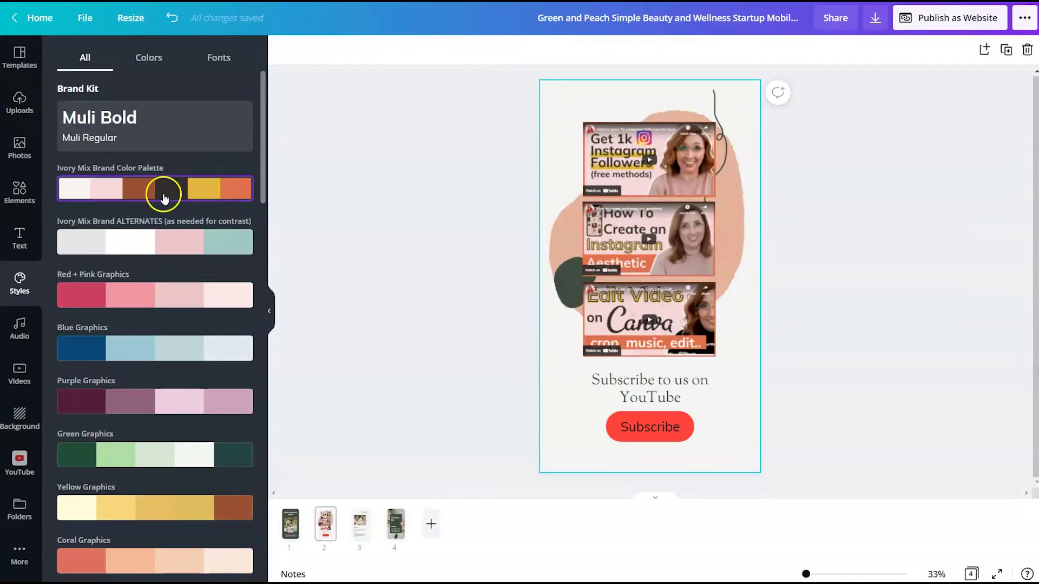
left_click(164, 198)
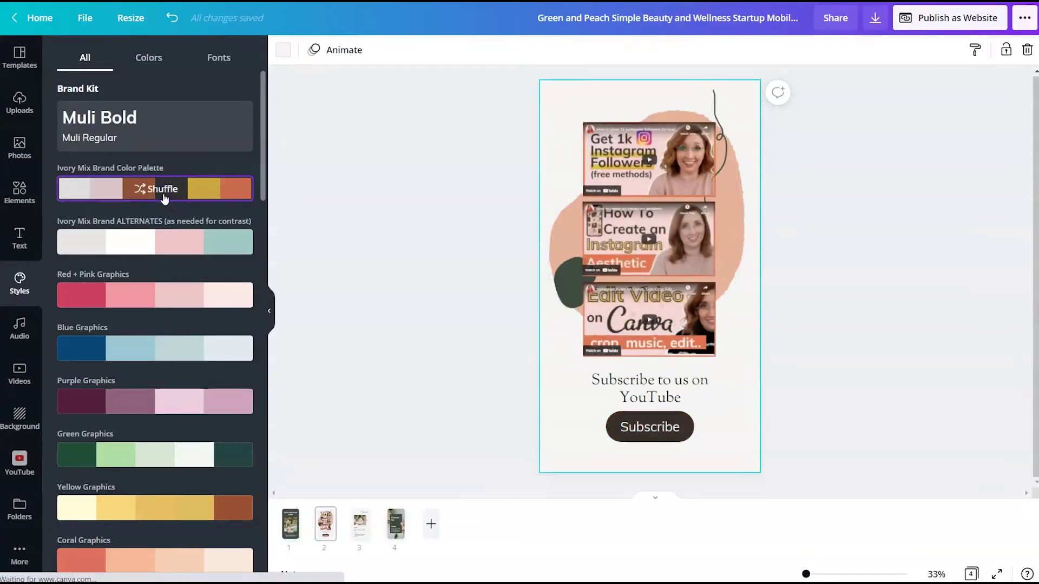
left_click(164, 194)
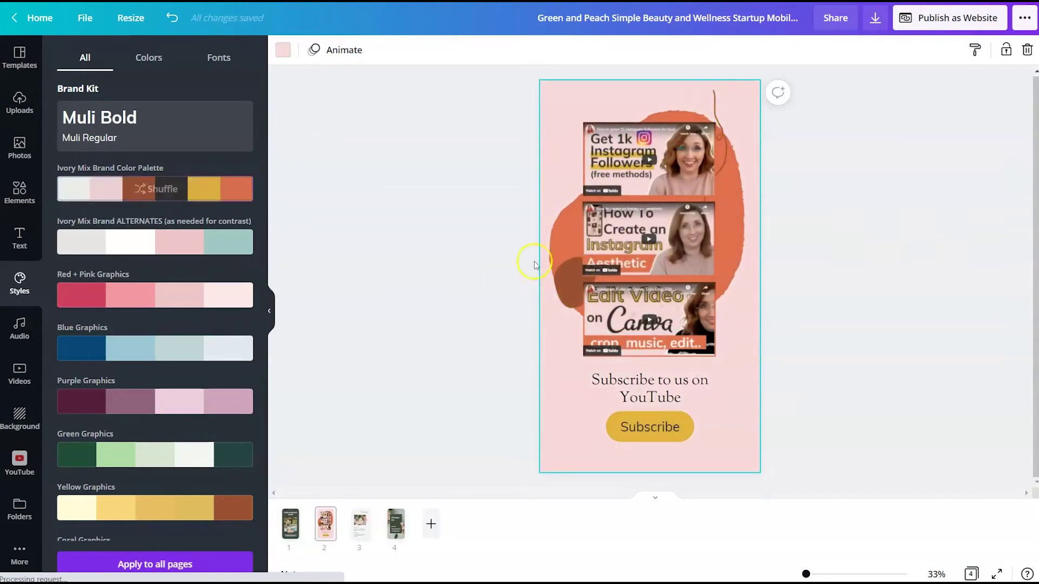
Move the small brown blob lower and fade the orange blob to about 25 opacity
left_click_drag(562, 279, 561, 302)
left_click(738, 208)
left_click(282, 50)
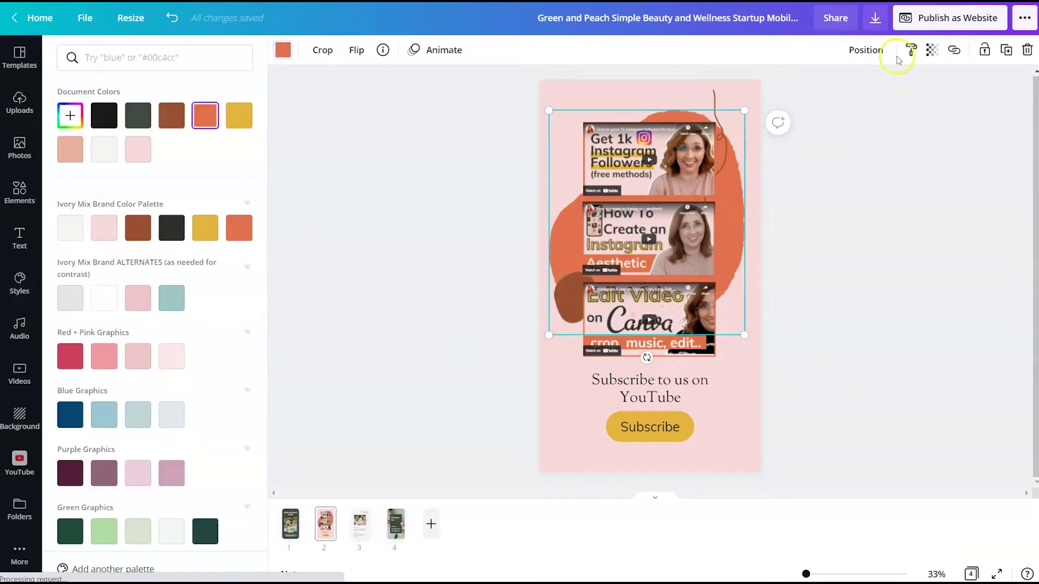
left_click(930, 50)
left_click_drag(890, 92, 832, 95)
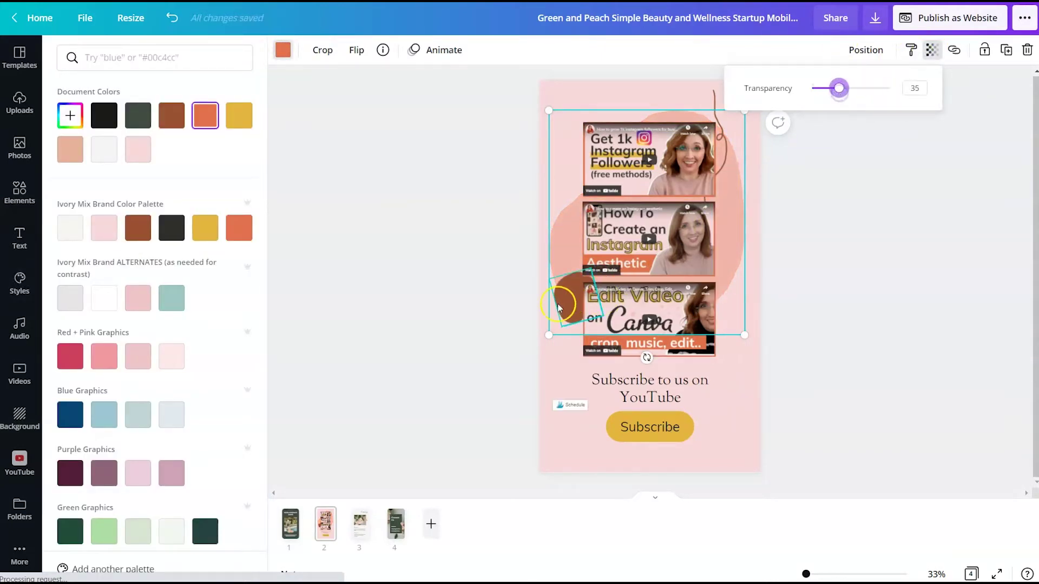
key("Tab")
Fade the brown blob to 47 opacity and recolour the thin squiggle brand orange
left_click(932, 50)
left_click_drag(890, 88, 850, 90)
left_click(718, 109)
left_click(239, 227)
left_click(403, 303)
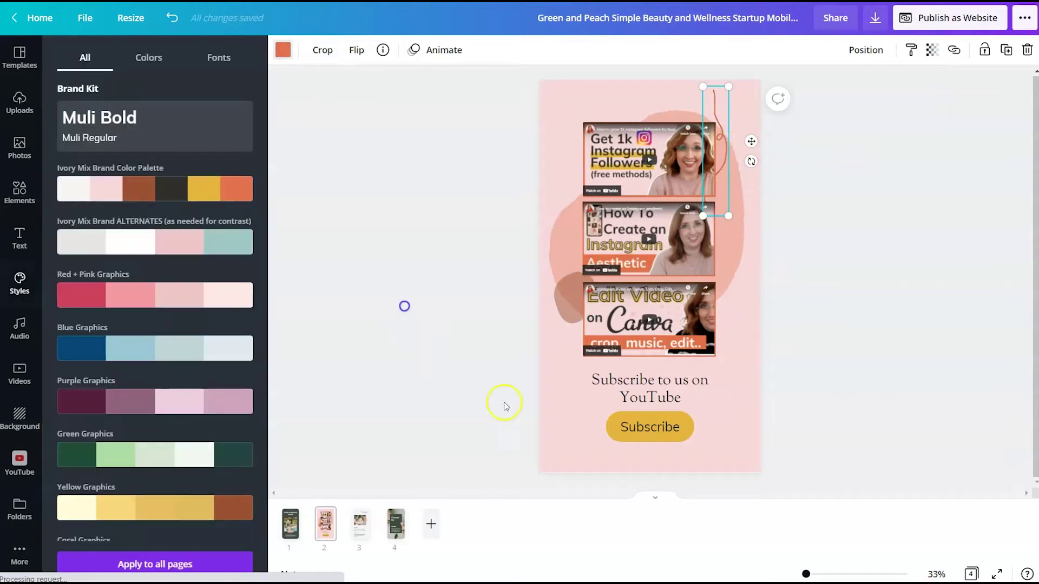
Apply the brand kit's Muli Bold / Muli Regular font pairing to page 2
left_click(672, 427)
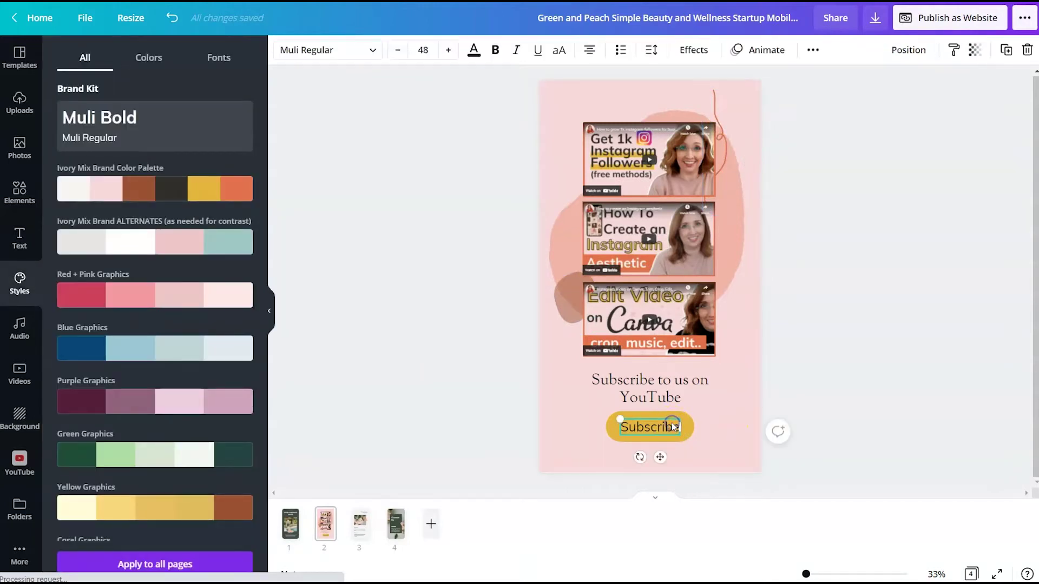
left_click(465, 389)
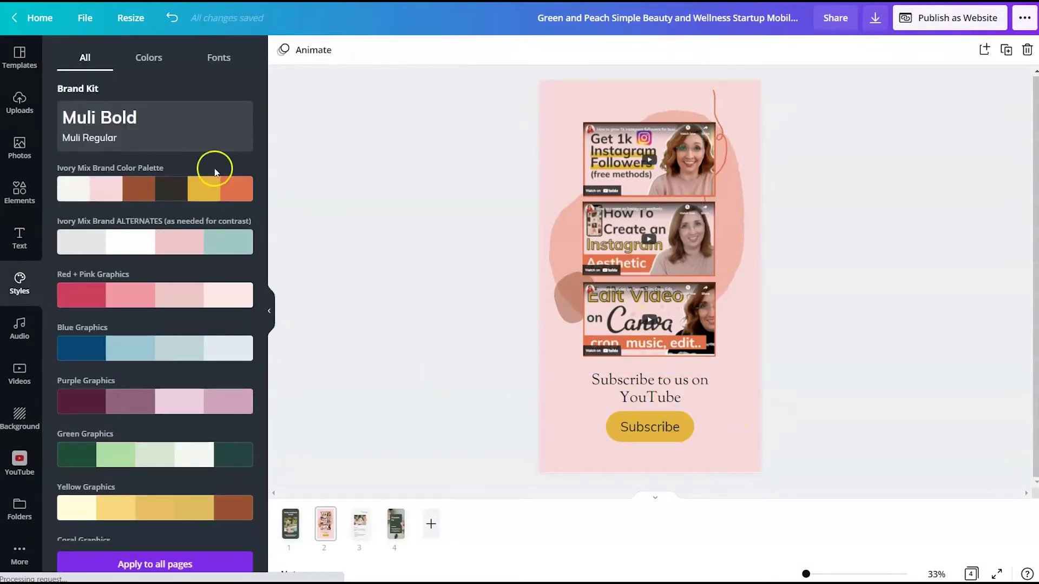
left_click(20, 295)
left_click(83, 118)
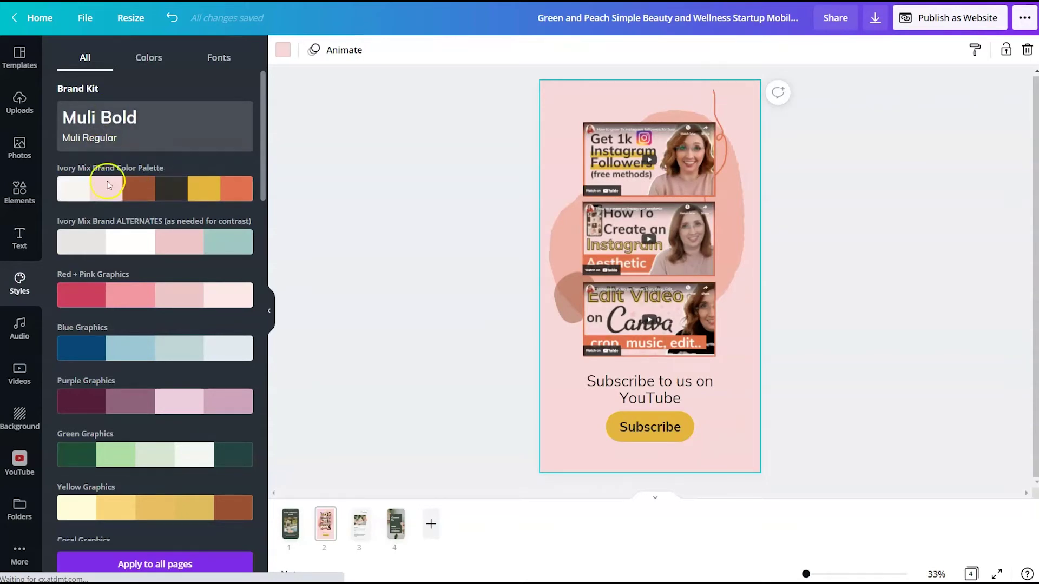
left_click(238, 151)
Check the YouTube heading's font and the Subscribe button's colour without changing them
left_click(587, 391)
left_click(604, 382)
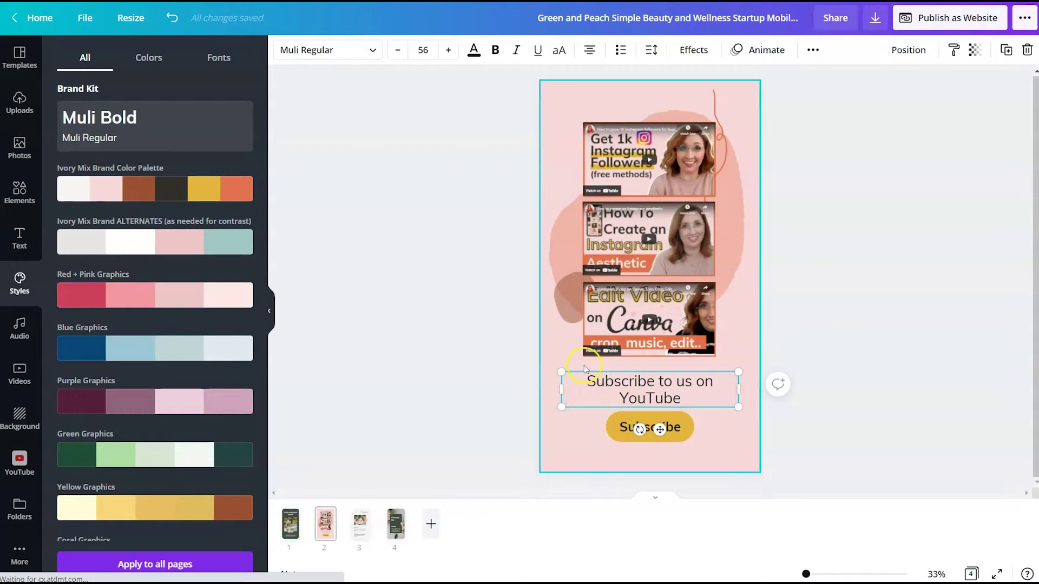
left_click(336, 49)
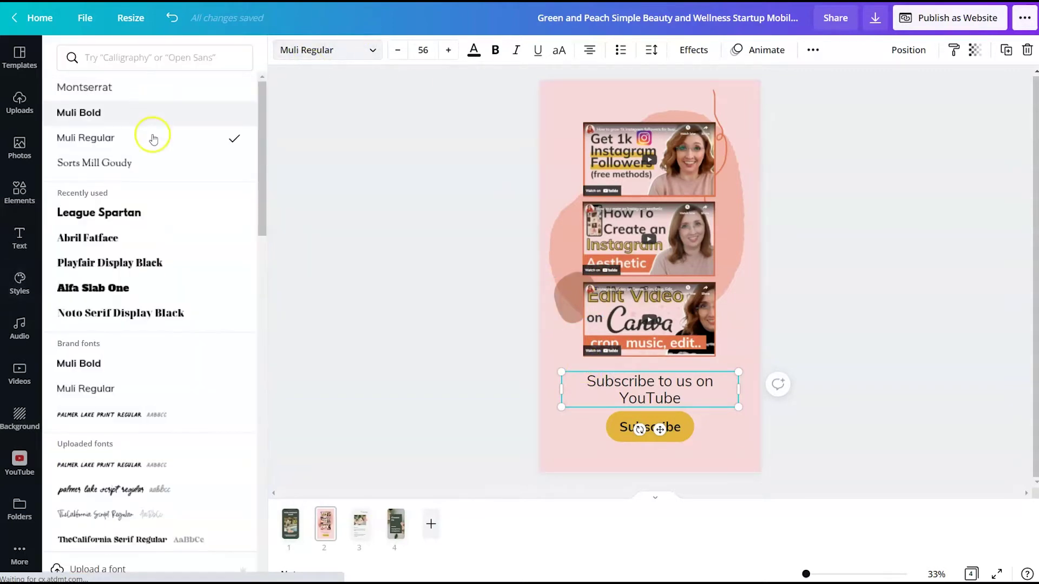
left_click(396, 247)
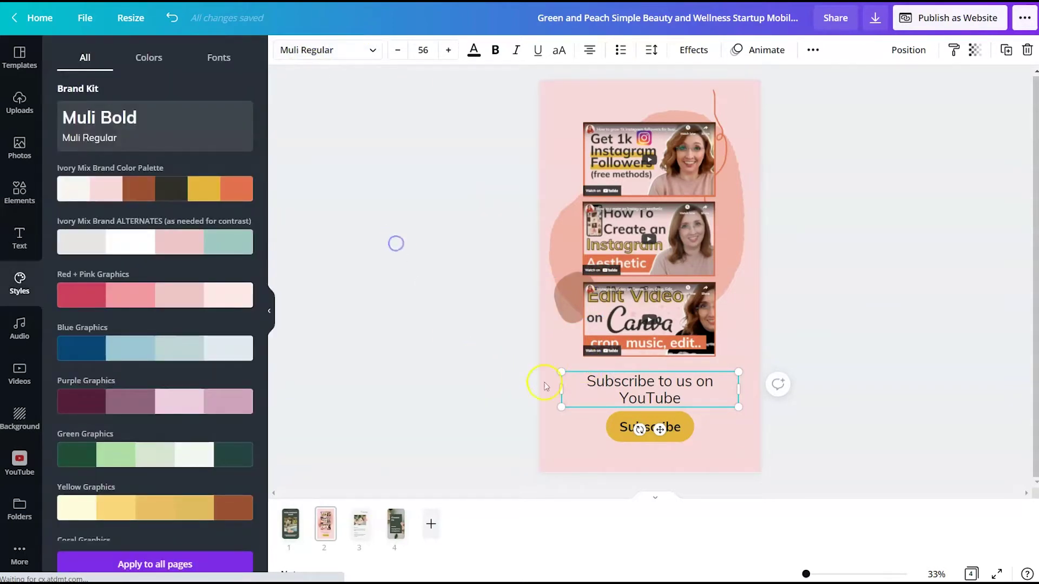
left_click(622, 418)
left_click(284, 51)
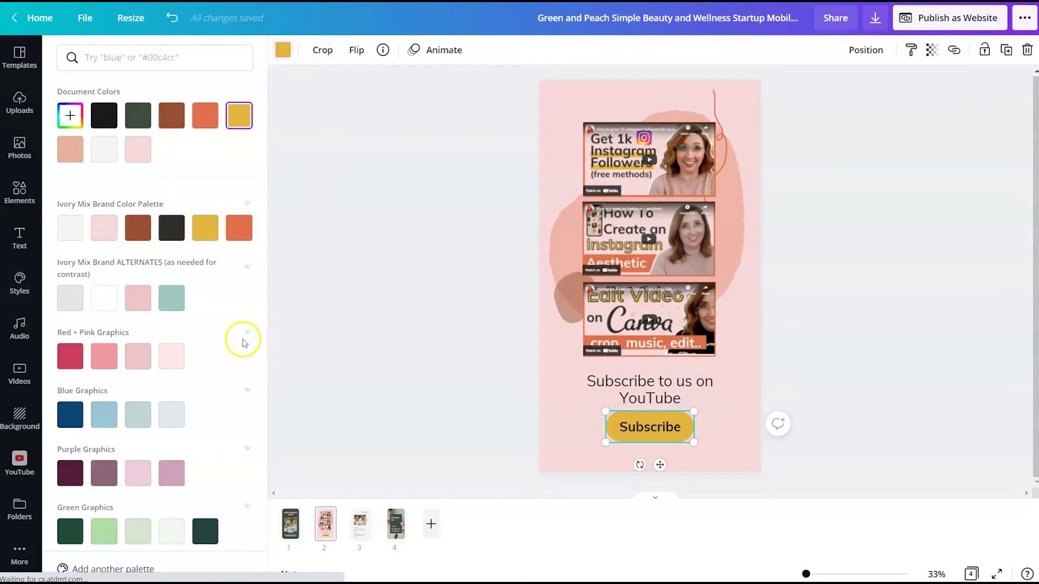
left_click(379, 292)
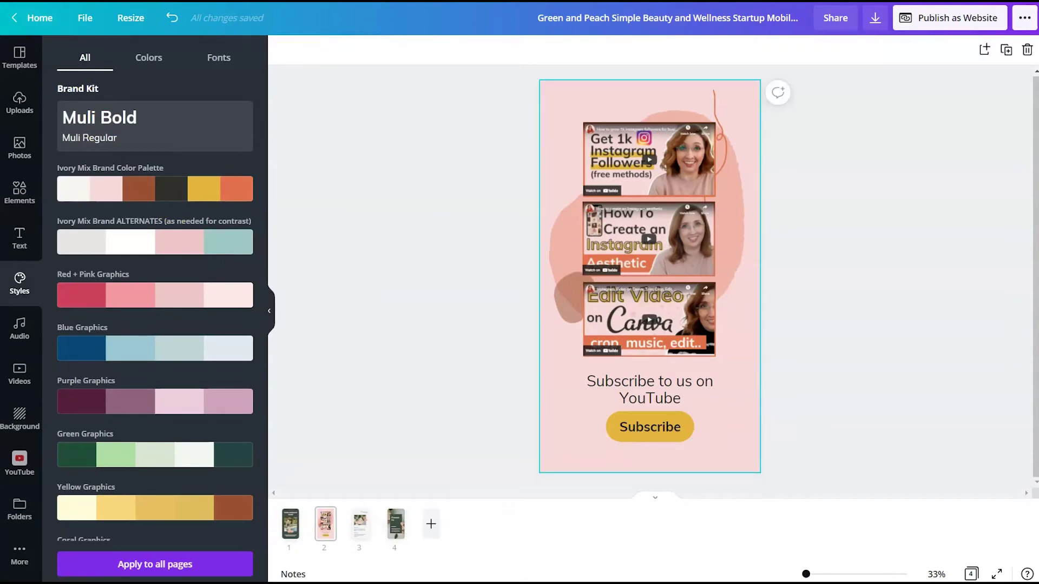
Check the centred Subscribe label on the yellow button, then exit text editing
left_click(684, 422)
scroll(702, 392, "up", 2)
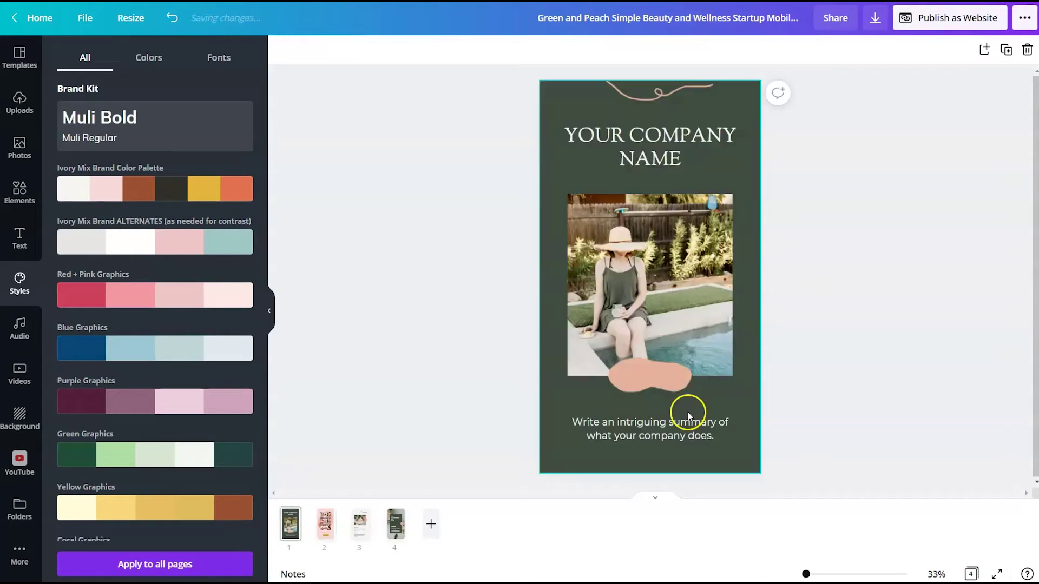
scroll(684, 332, "down", 2)
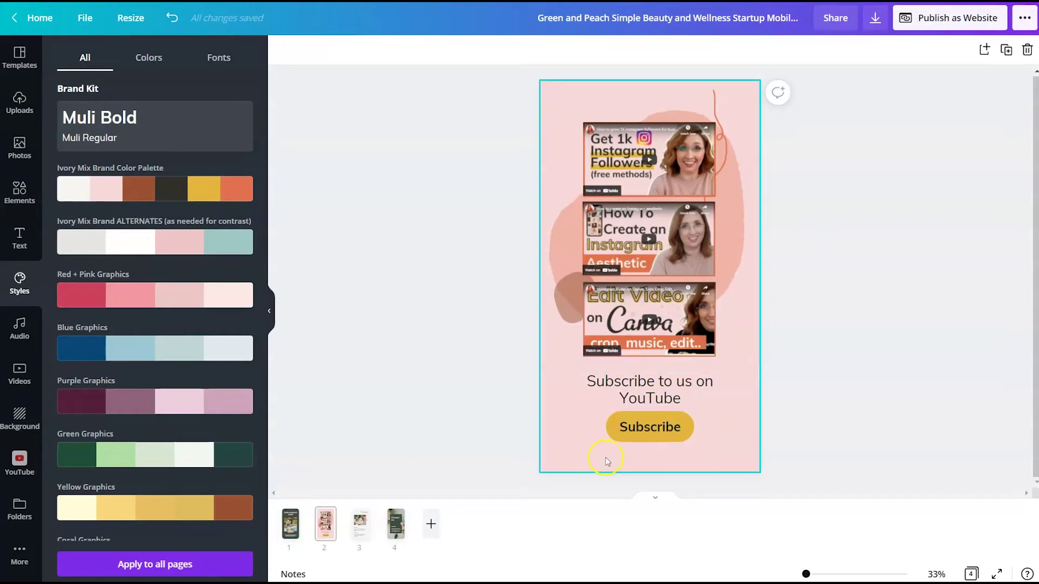
left_click(649, 433)
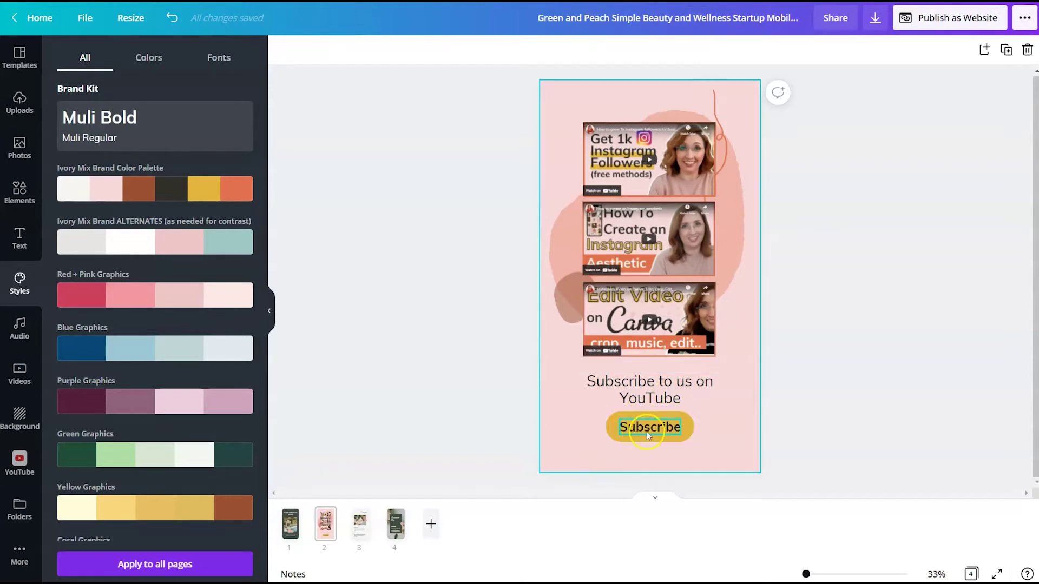
left_click(679, 420)
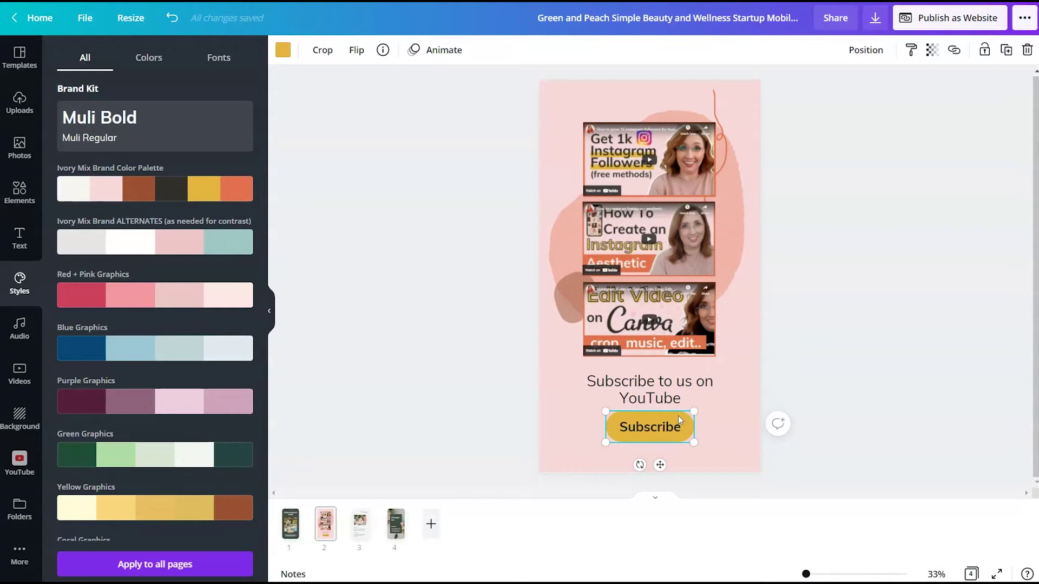
left_click(685, 425)
key("Escape")
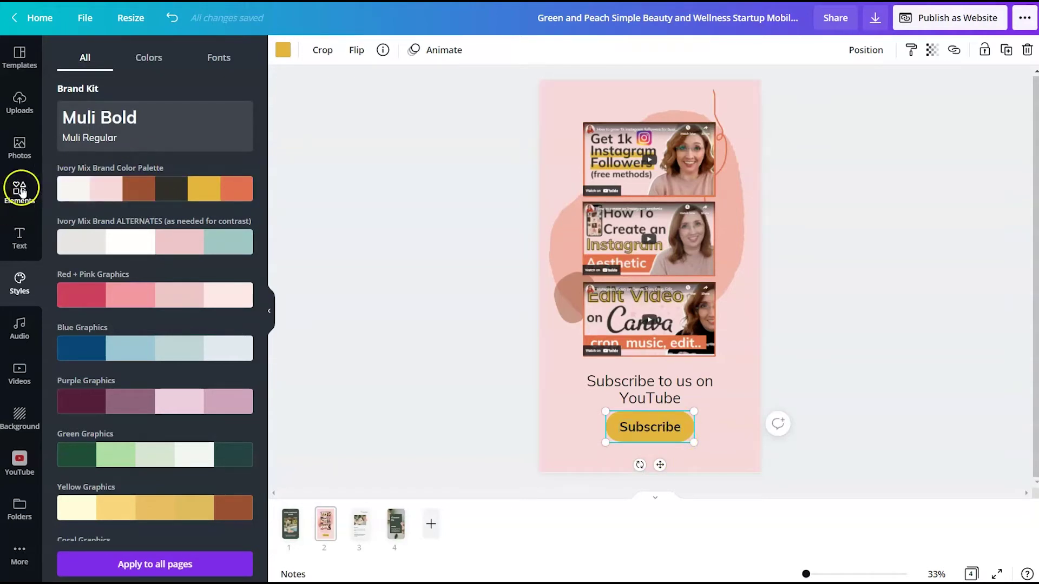
Add the white arrow sticker from Stickers, shrink it and place it beside Subscribe
left_click(19, 190)
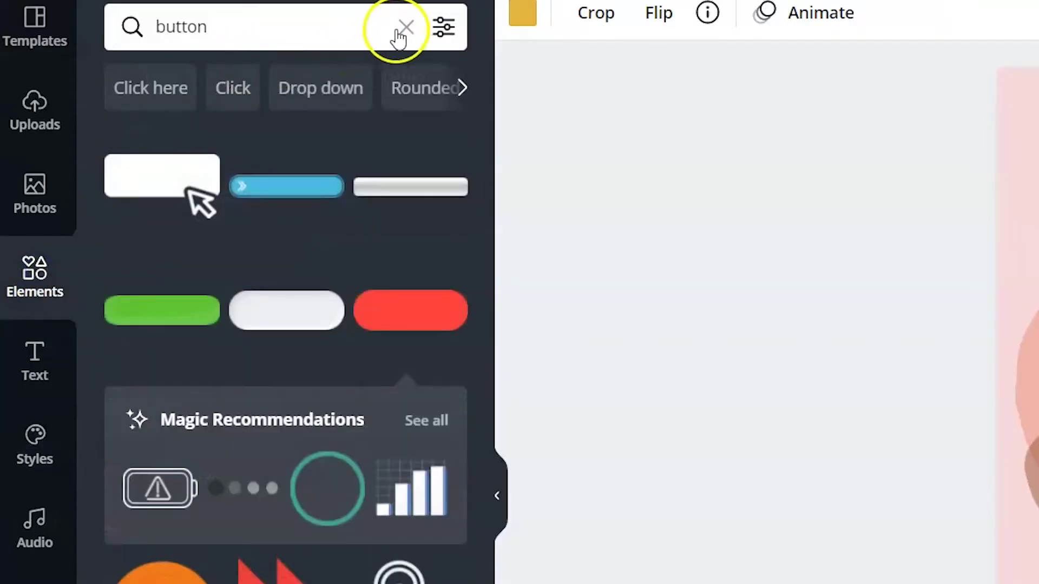
left_click(403, 29)
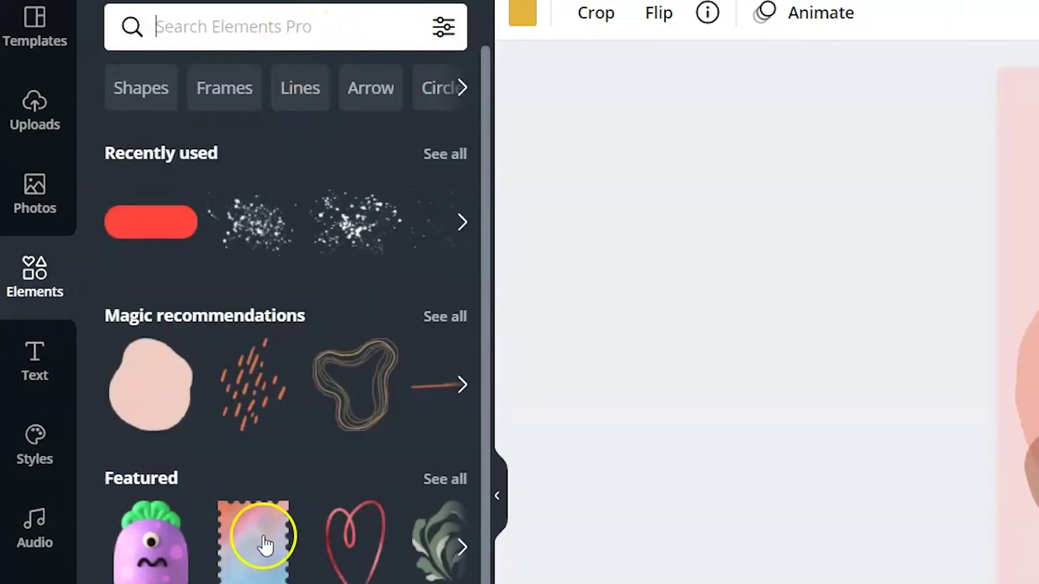
scroll(262, 540, "down", 12)
scroll(224, 574, "down", 4)
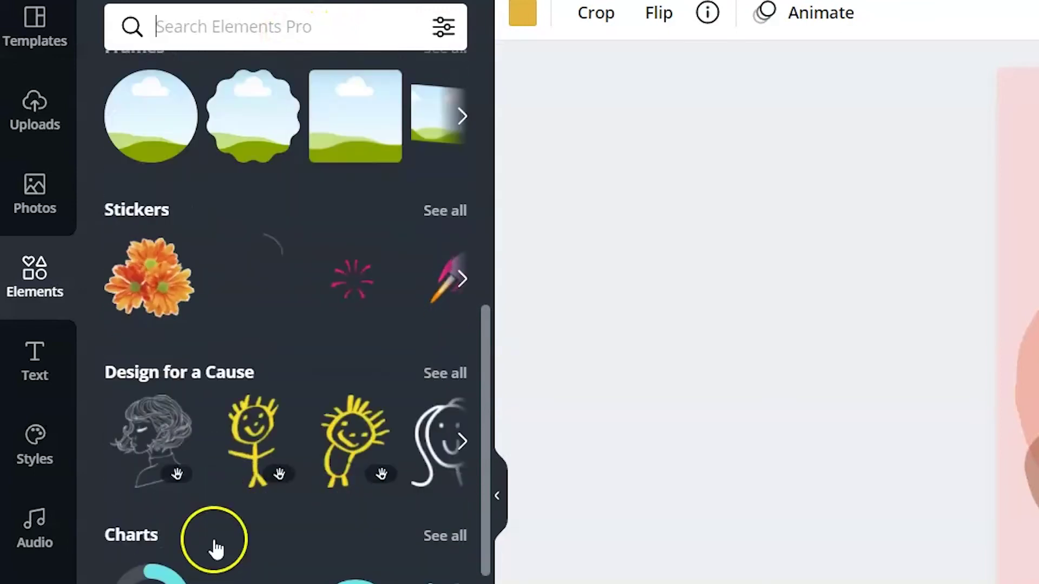
left_click(454, 214)
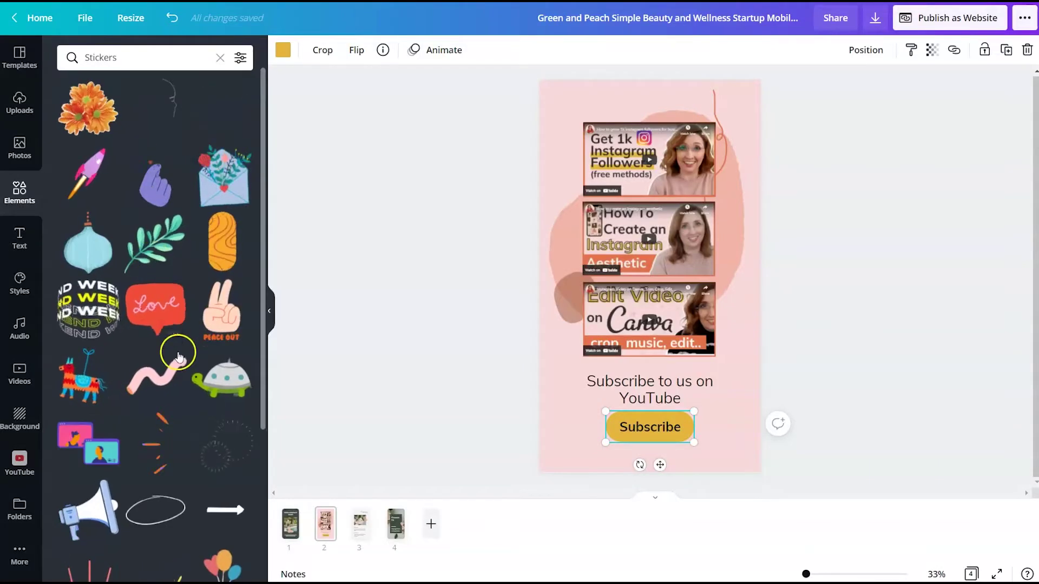
scroll(178, 363, "down", 3)
scroll(178, 362, "down", 1)
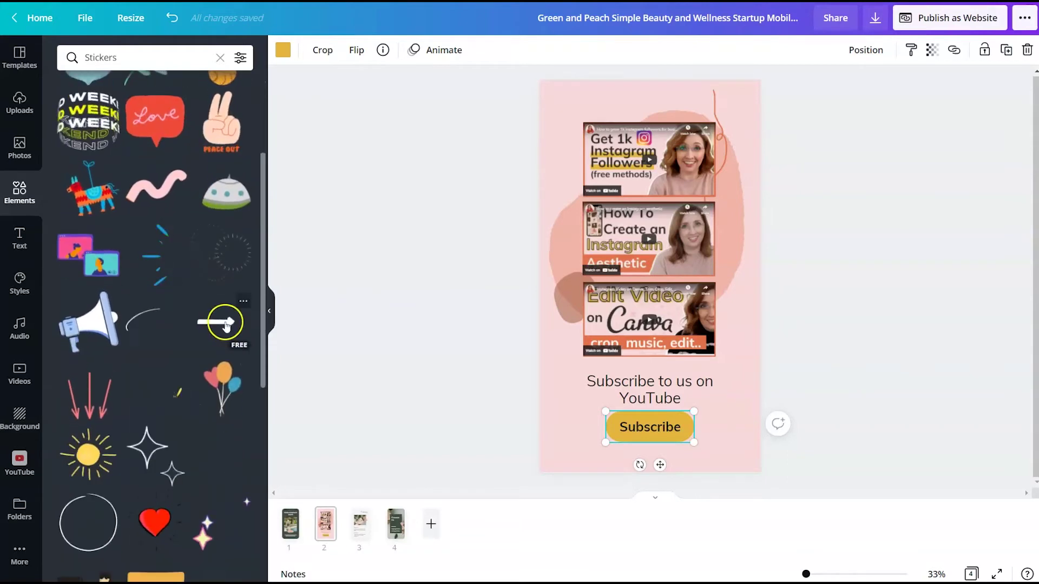
left_click(226, 323)
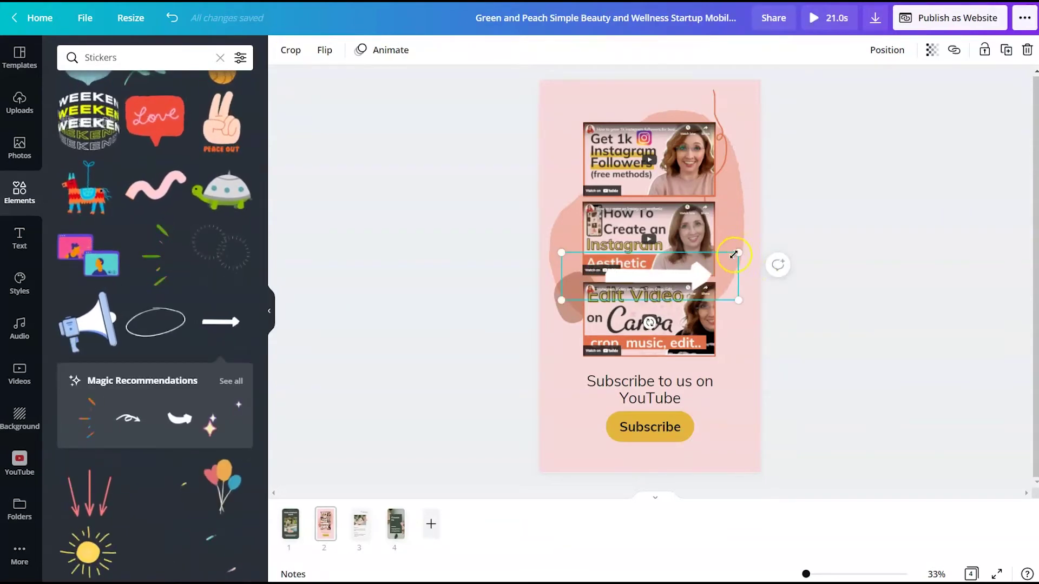
left_click_drag(738, 253, 587, 430)
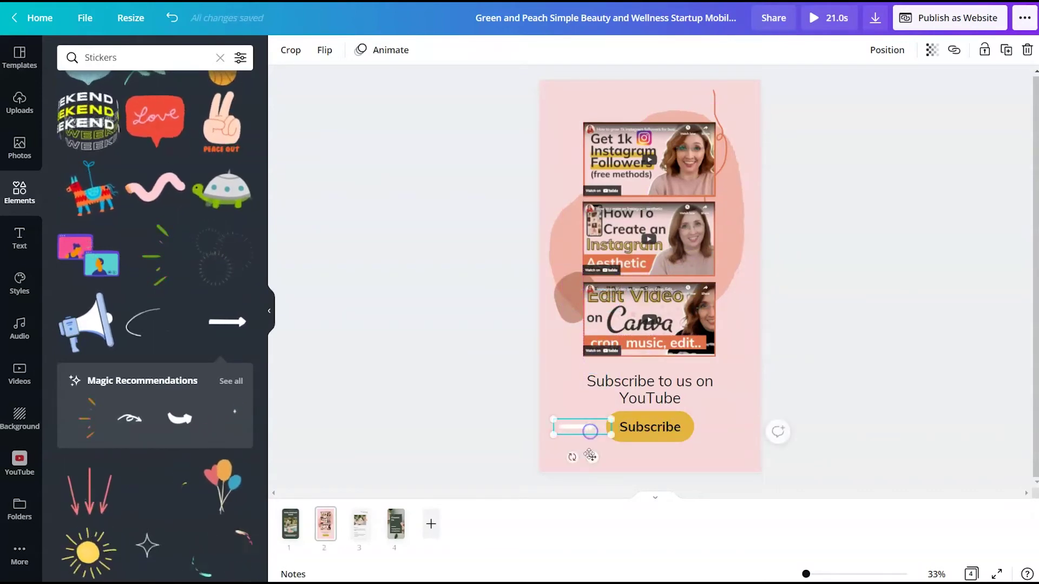
Filter the 'click' search to animated elements and add a small pointer sticker beside Subscribe
left_click(568, 433)
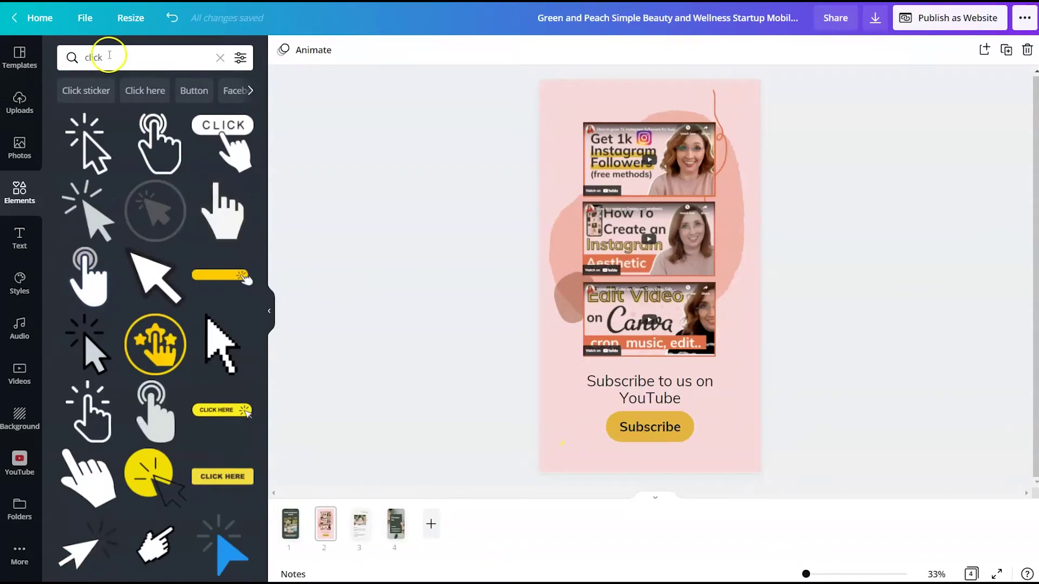
left_click(109, 54)
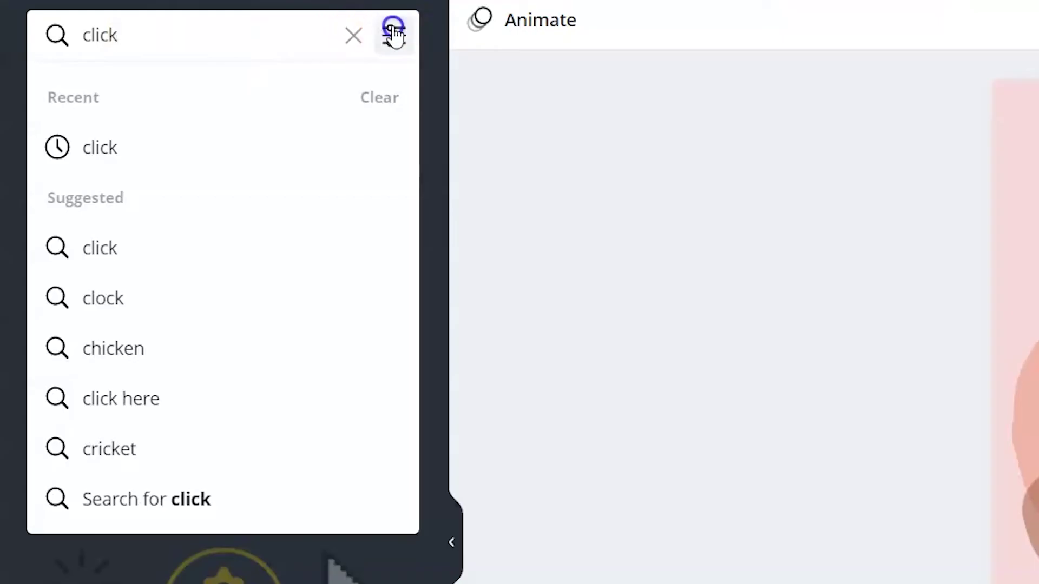
left_click(240, 57)
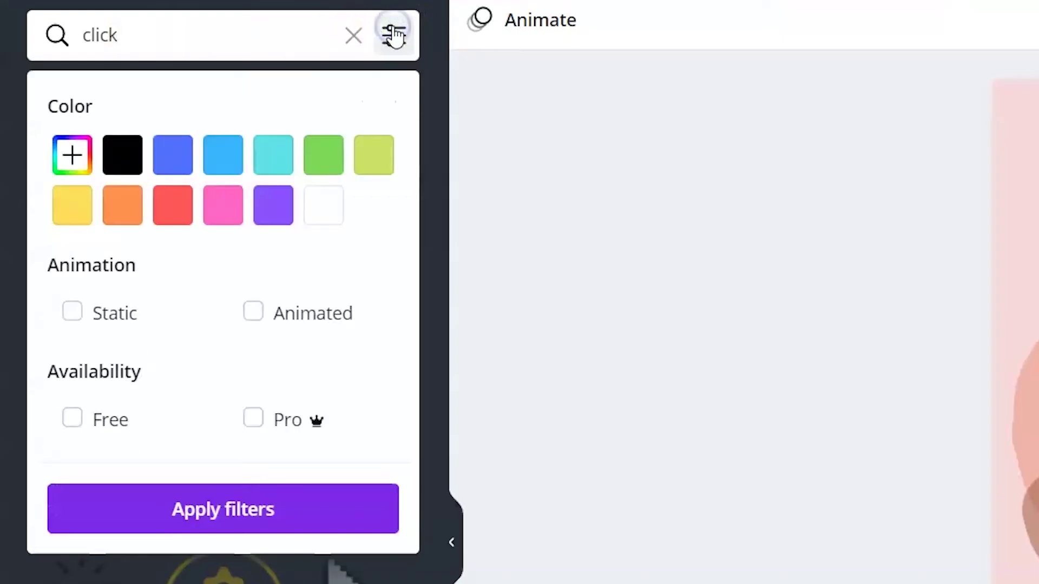
left_click(255, 313)
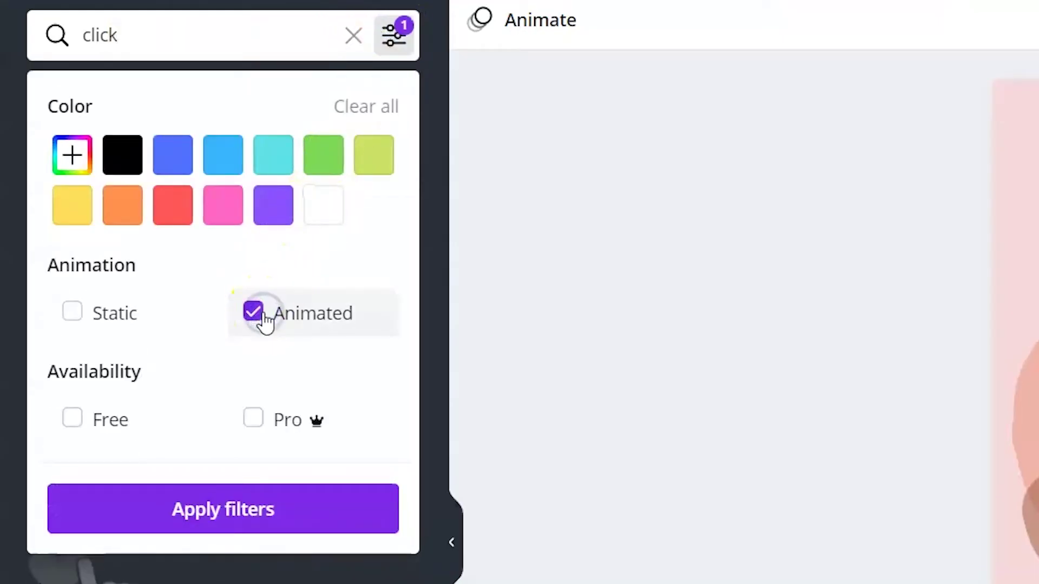
left_click(227, 497)
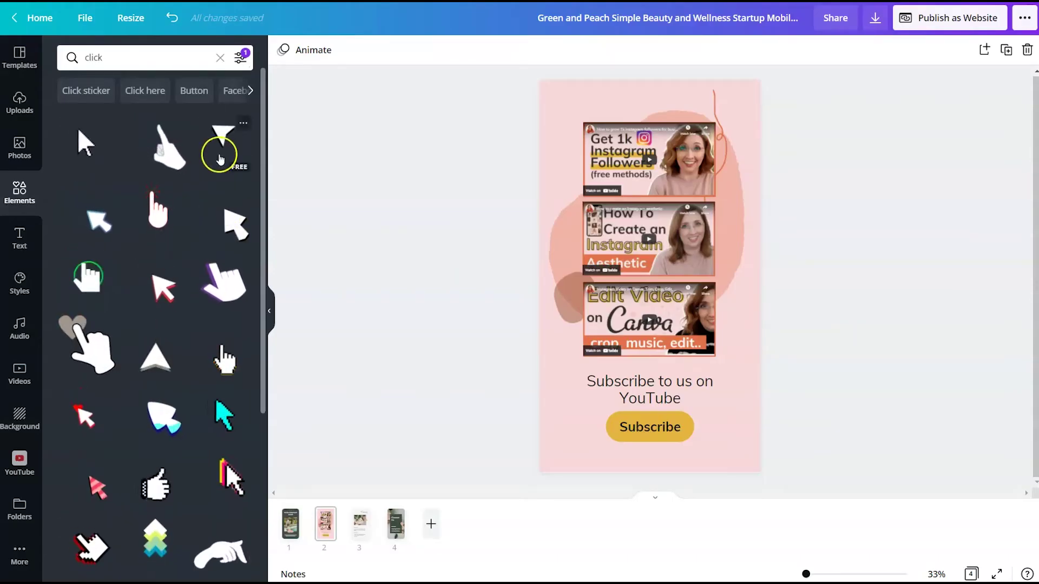
left_click(227, 135)
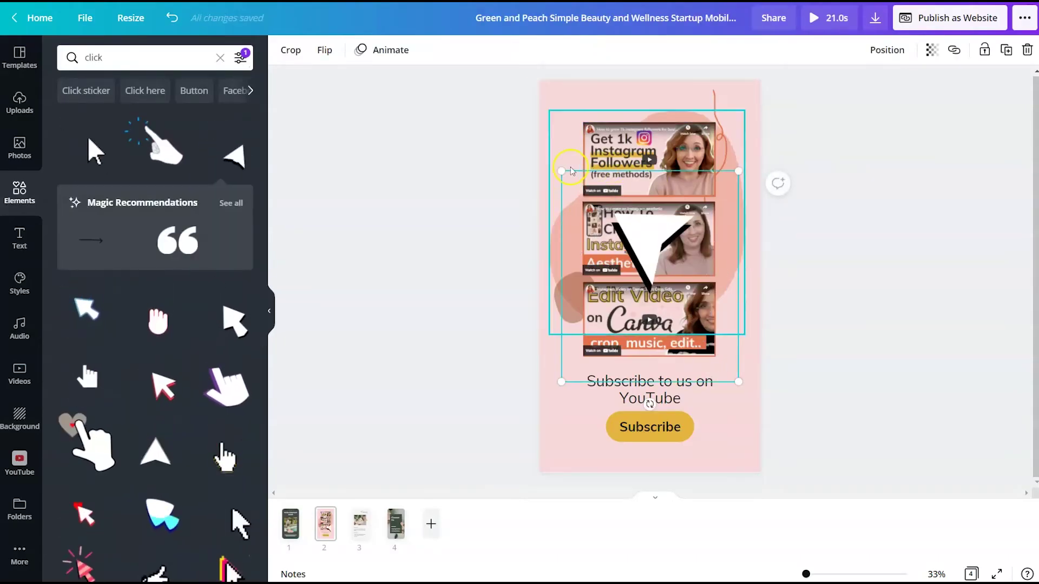
left_click_drag(616, 236, 706, 444)
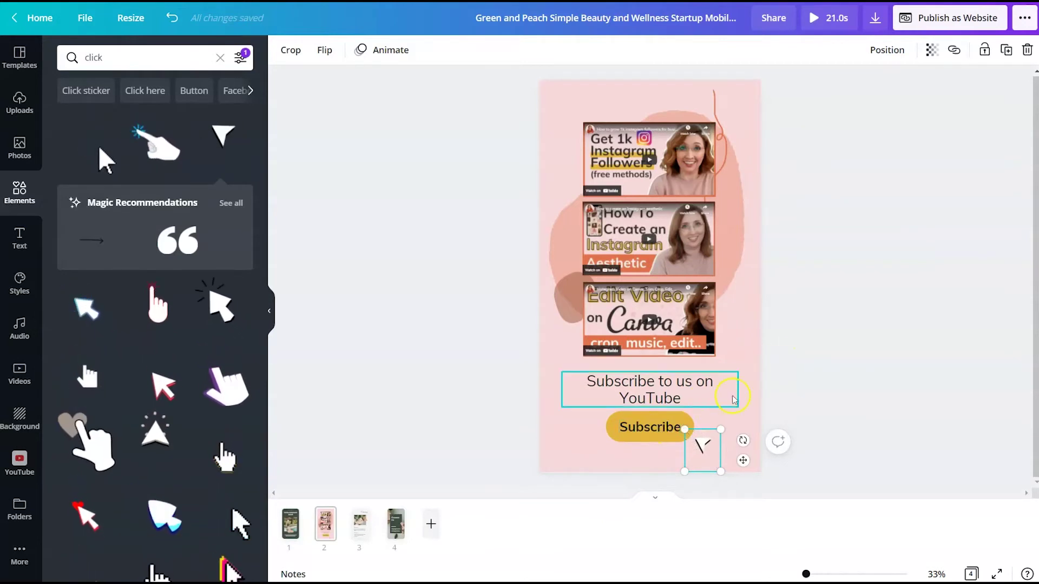
Switch the editor to the continuous scroll view showing all pages
left_click(656, 429)
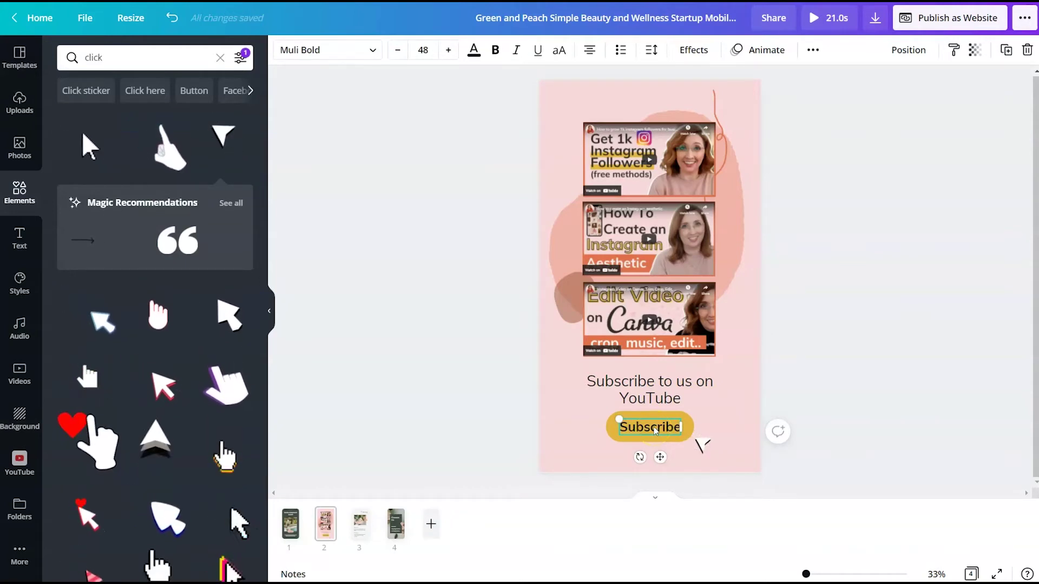
left_click(641, 457)
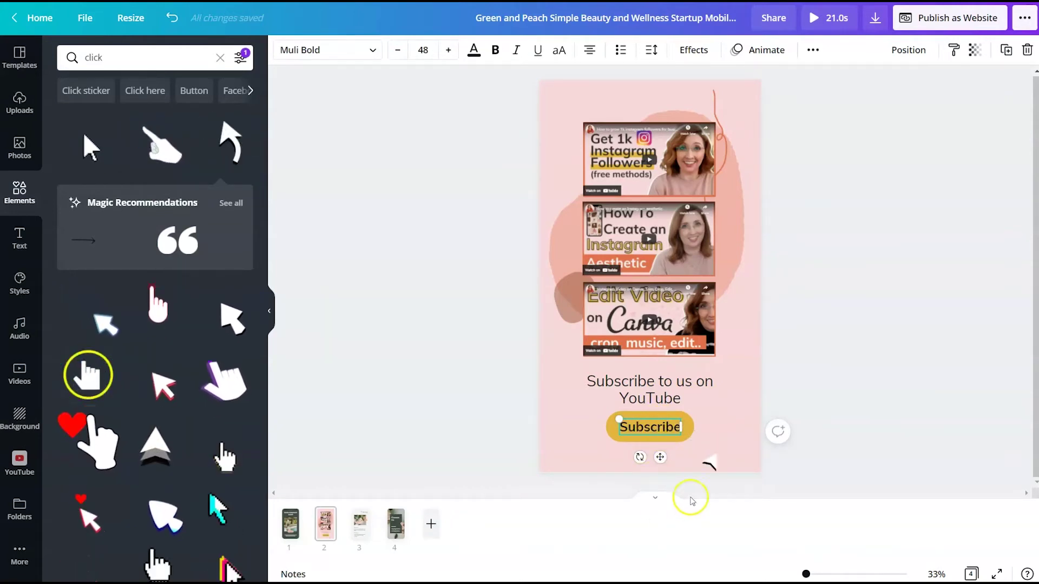
left_click(654, 497)
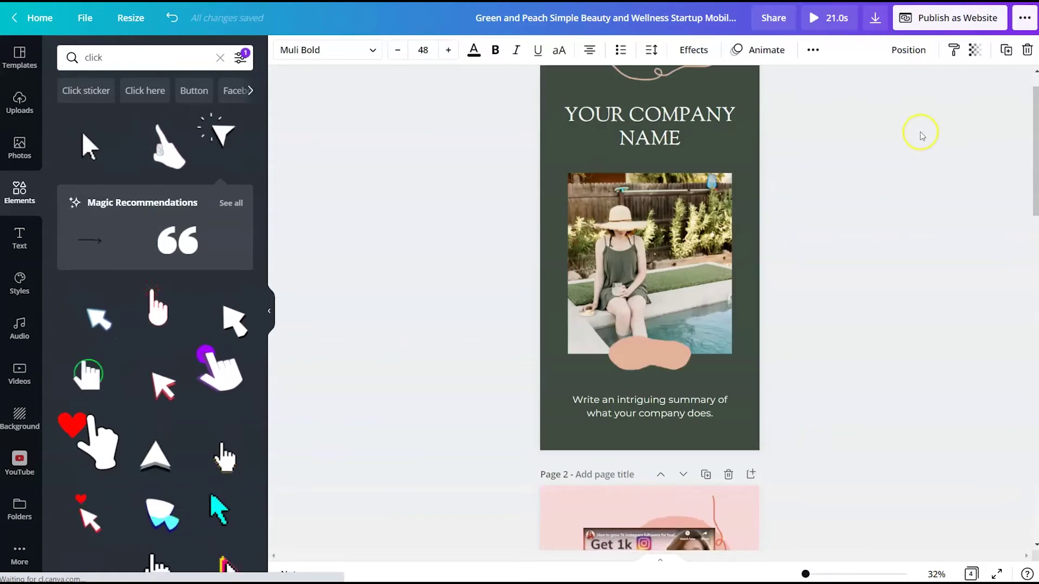
left_click(923, 137)
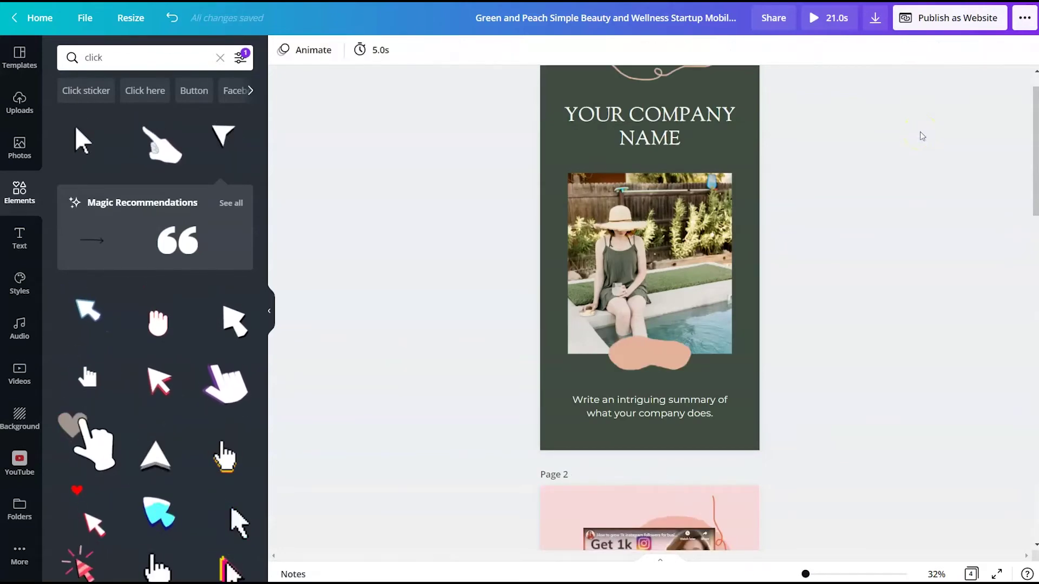
left_click(762, 406)
scroll(762, 406, "down", 9)
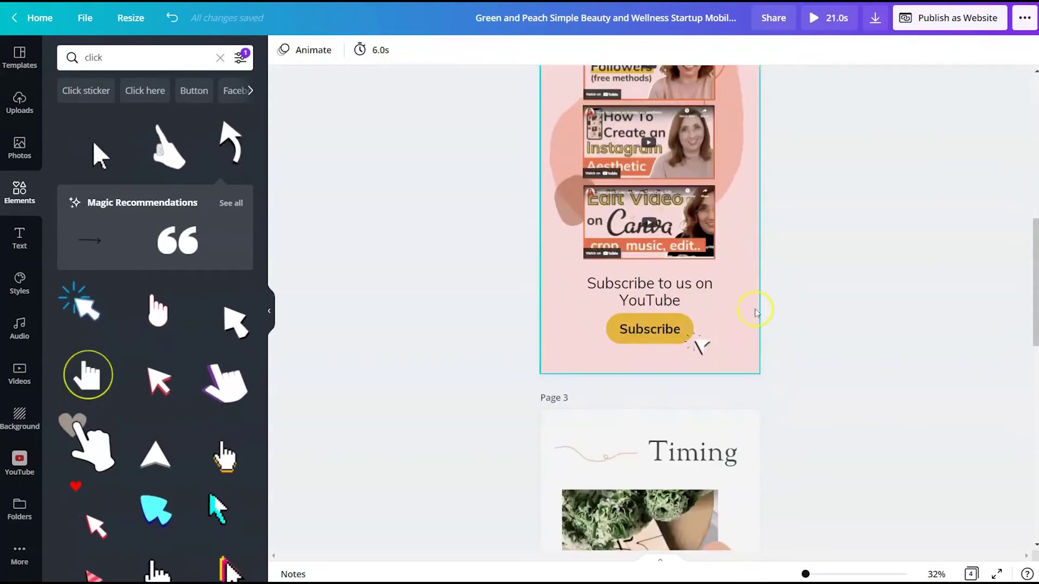
Link the yellow Subscribe button to youtube.com/ivorymix
left_click(663, 322)
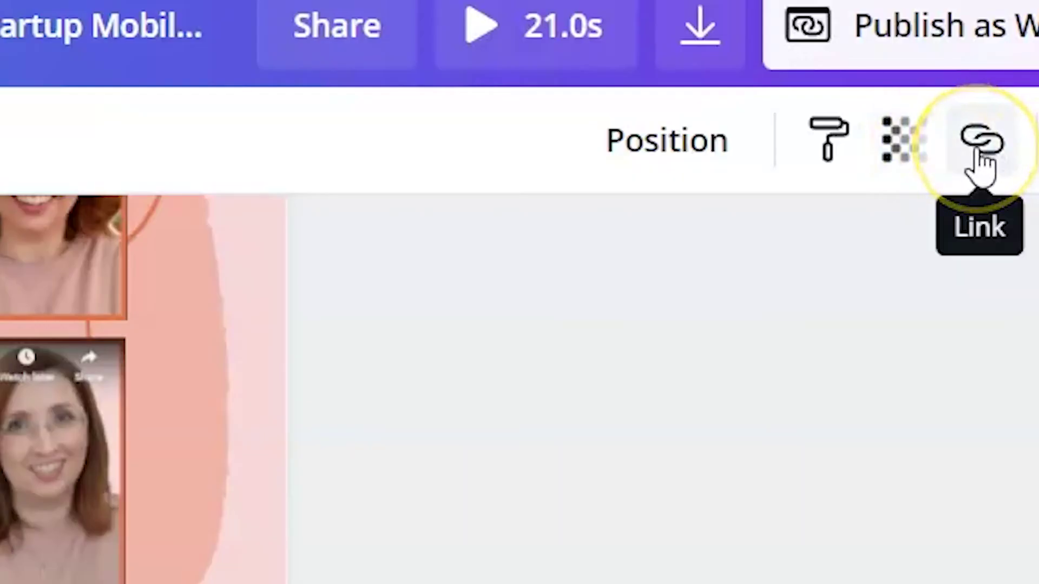
left_click(981, 157)
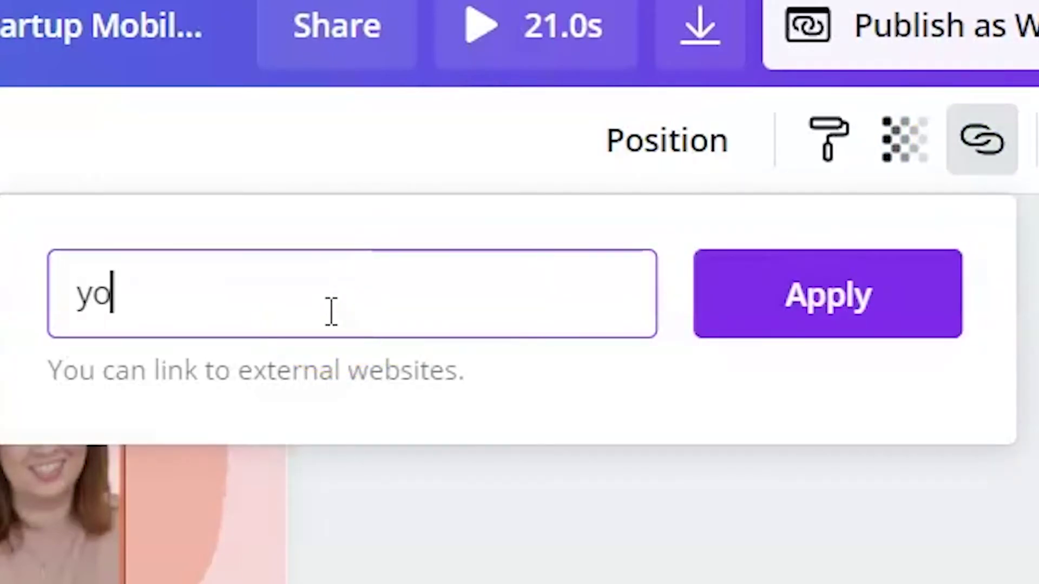
type("youtube.com/ivorymix")
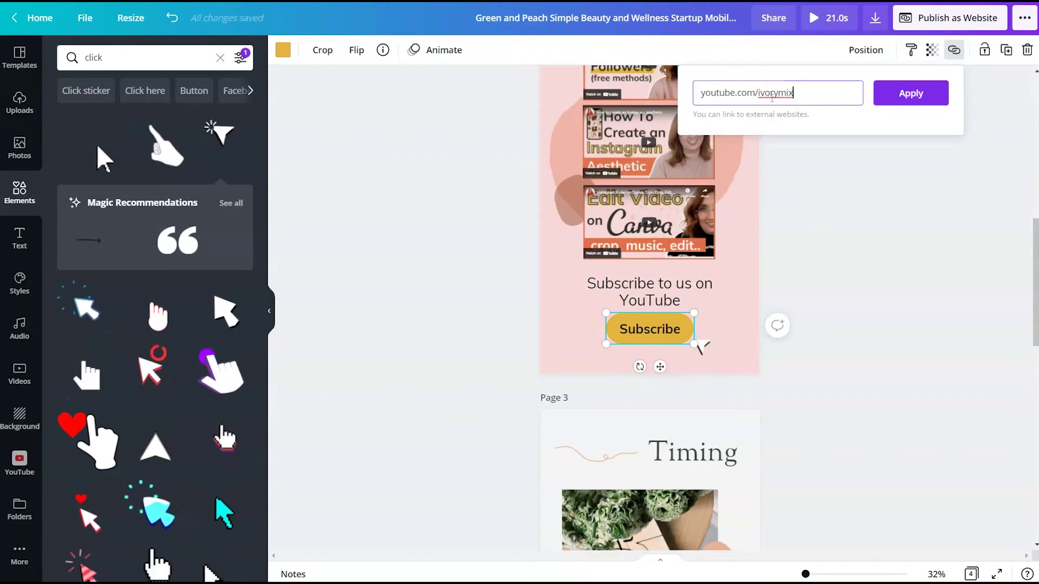
left_click(391, 330)
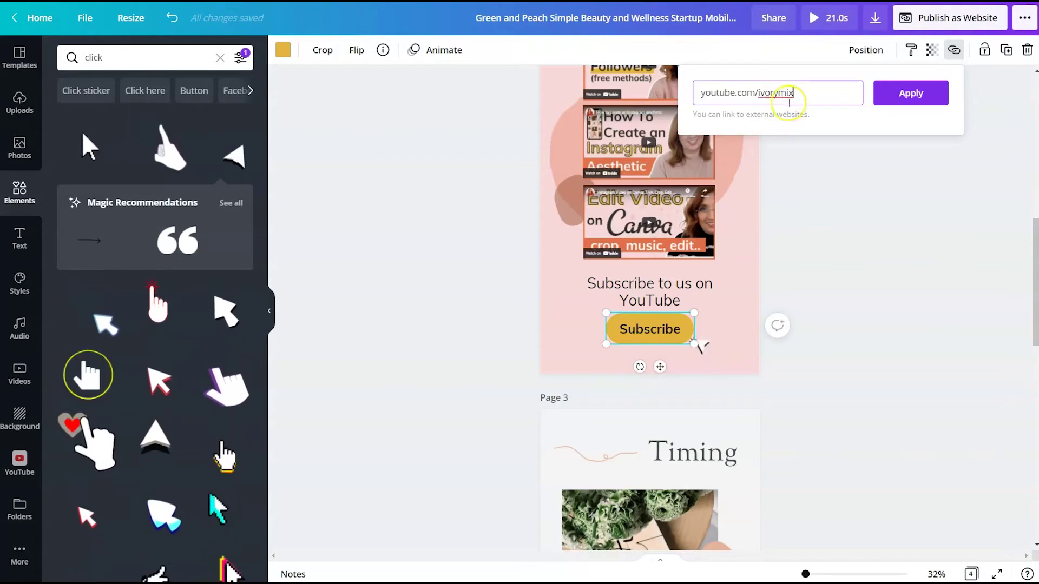
left_click(901, 94)
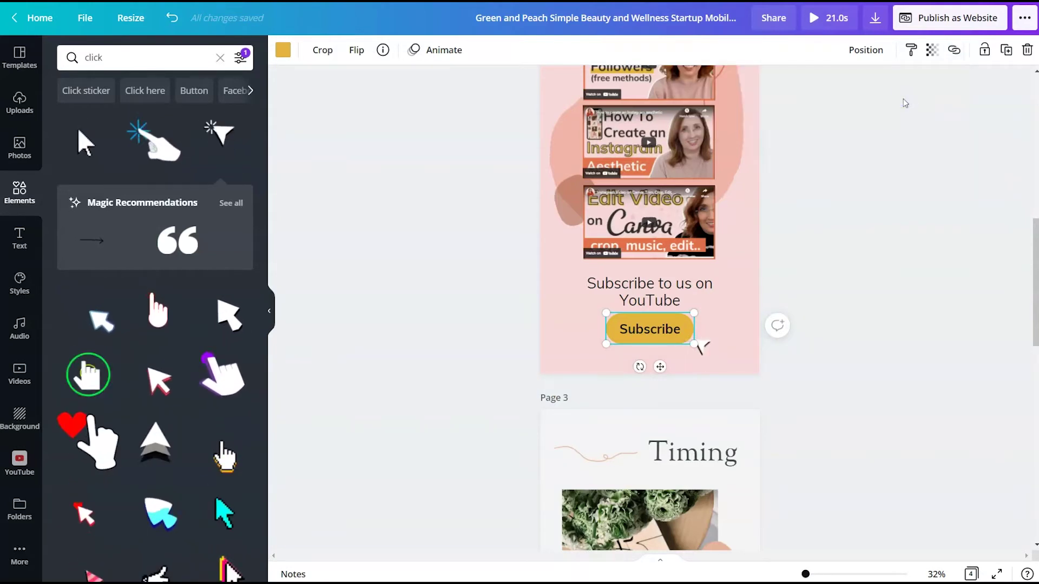
left_click(851, 192)
Apply the Ivory Mix Brand Color Palette to page 1, shuffling through several combinations
scroll(849, 238, "up", 2)
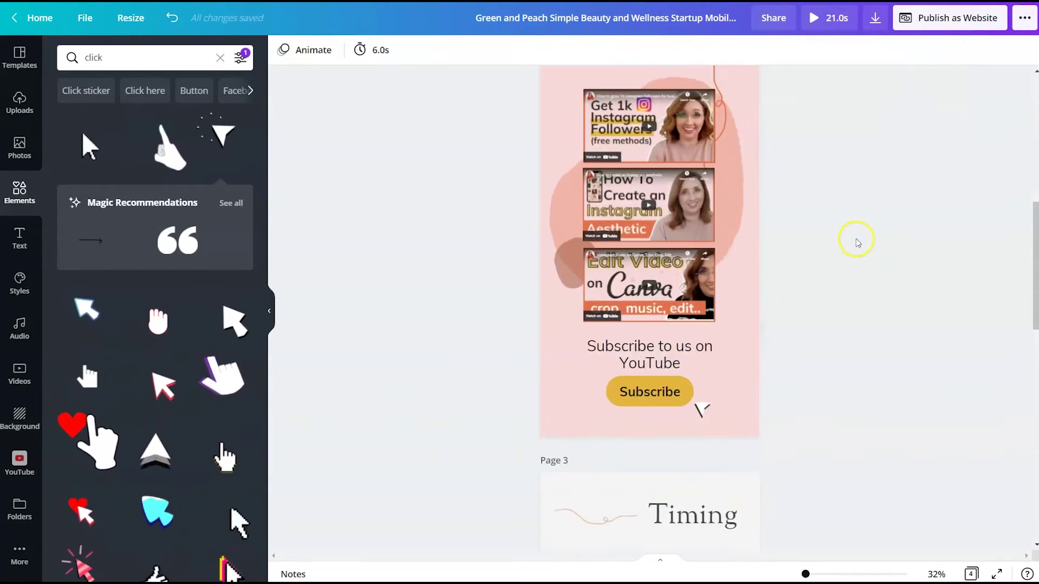
scroll(818, 150, "up", 2)
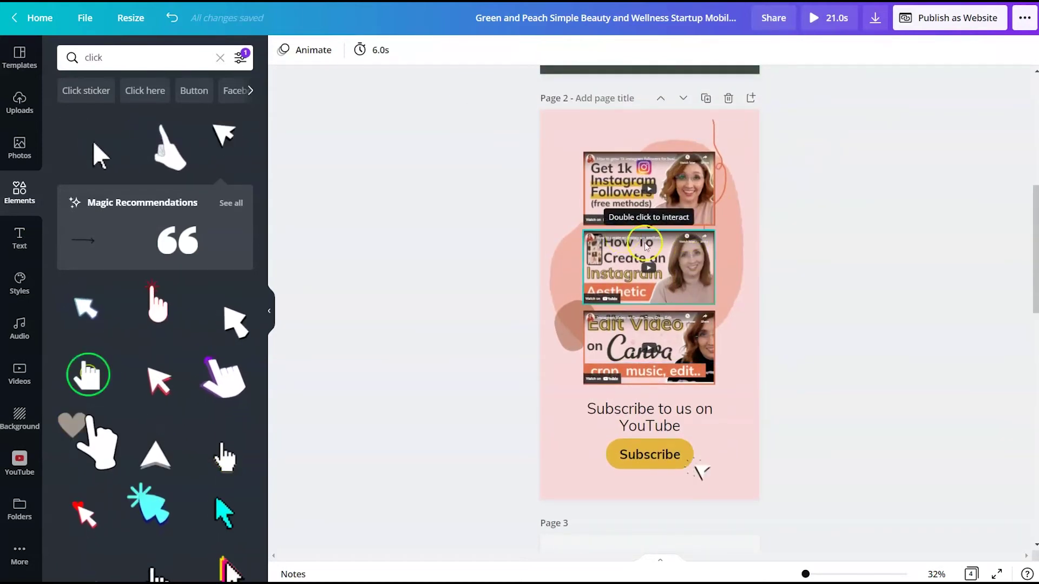
scroll(655, 255, "up", 12)
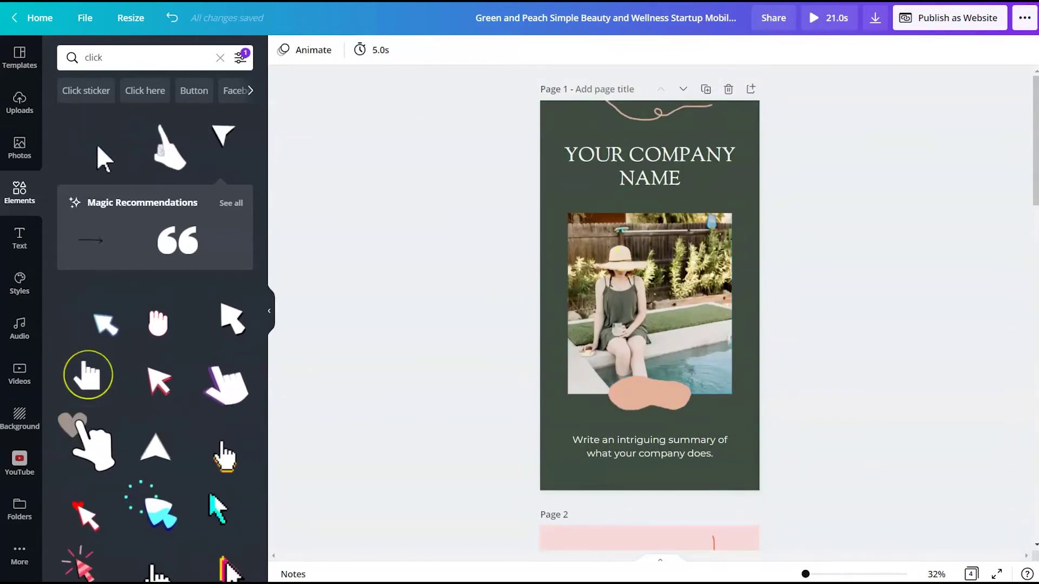
left_click(20, 282)
left_click(153, 188)
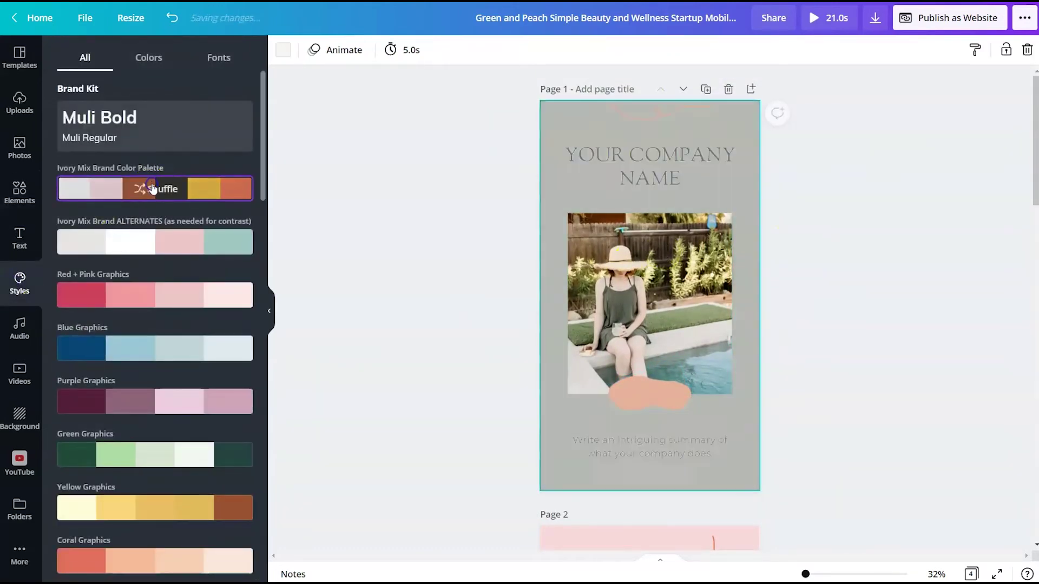
left_click(153, 189)
left_click(153, 188)
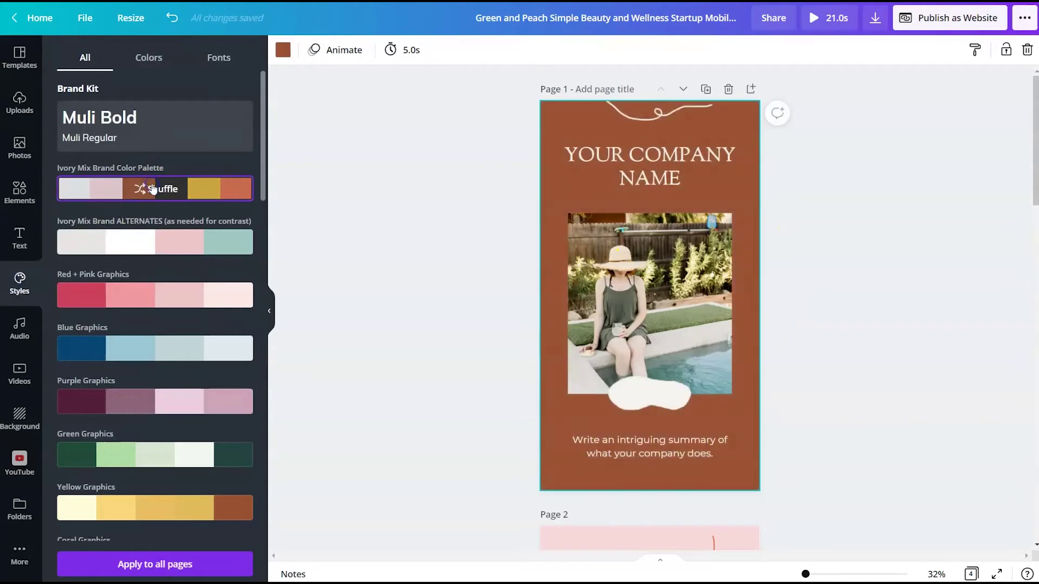
left_click(153, 189)
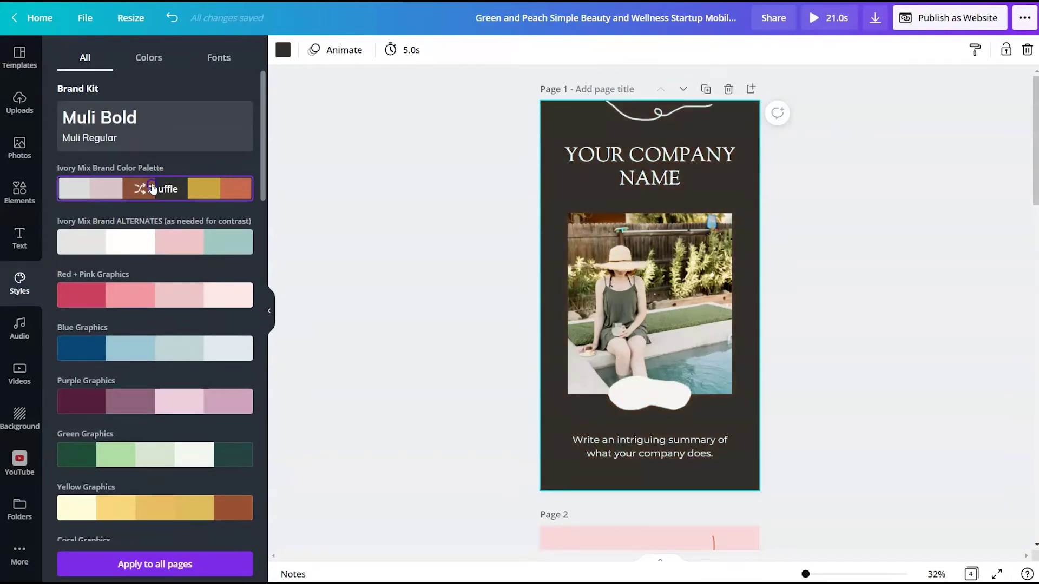
left_click(153, 189)
Paste 'Smart content strategies for smarter brands.' as the summary and swap in the laptop photo
left_click(483, 199)
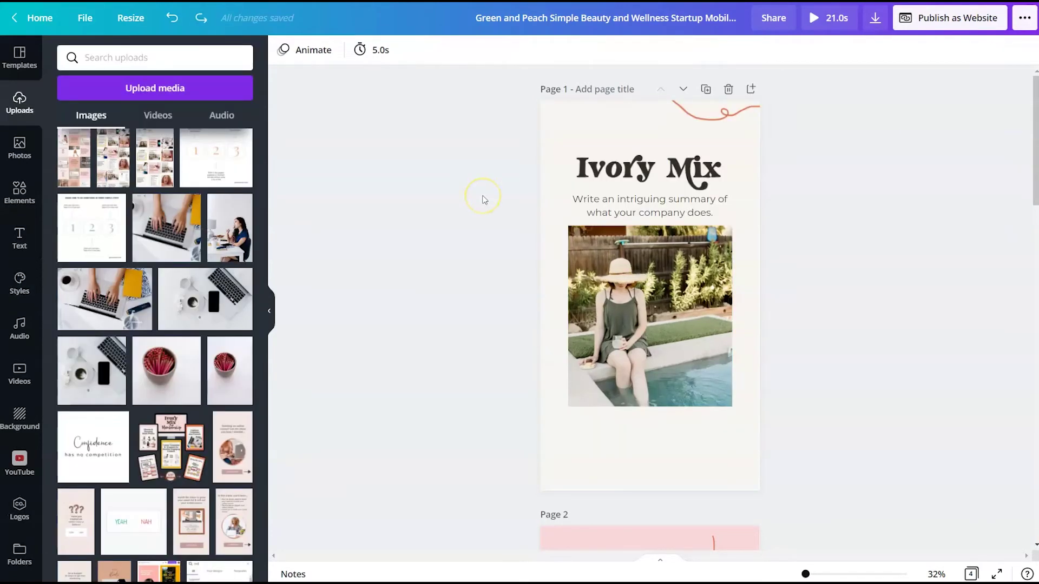
left_click(650, 211)
double_click(649, 209)
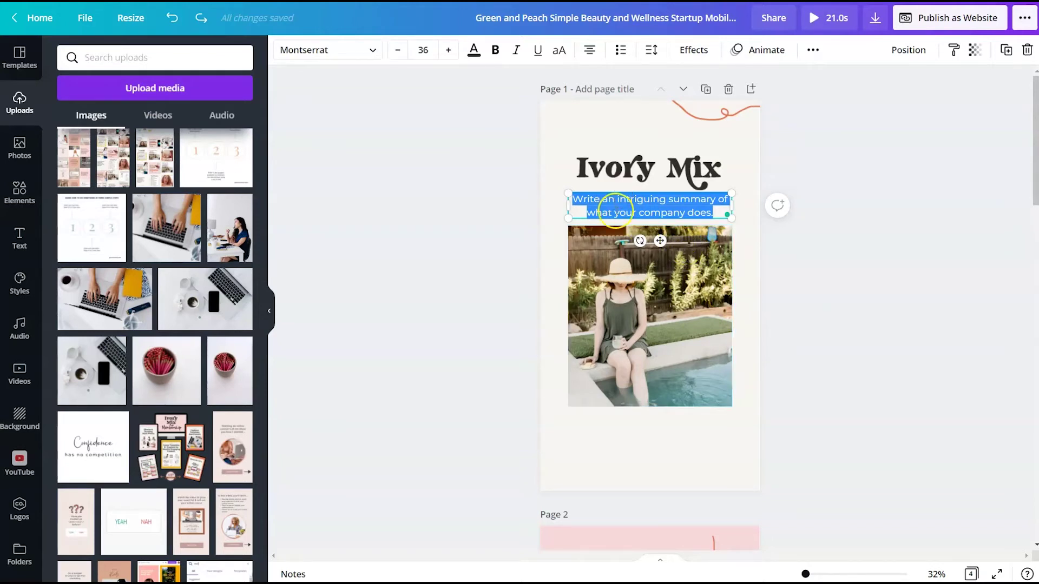
type("Smart content strategies for smarter brands.")
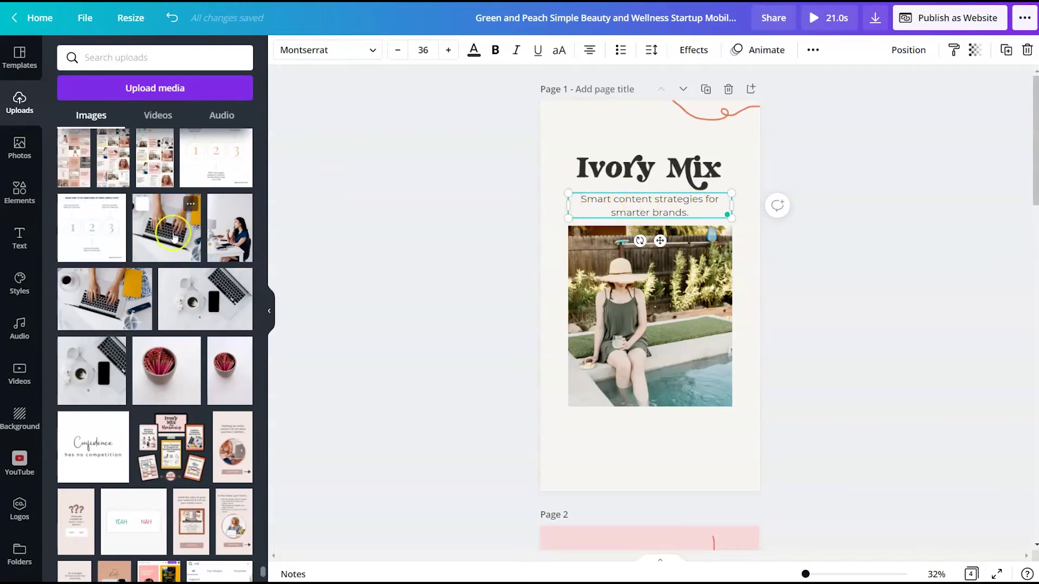
left_click_drag(168, 232, 573, 320)
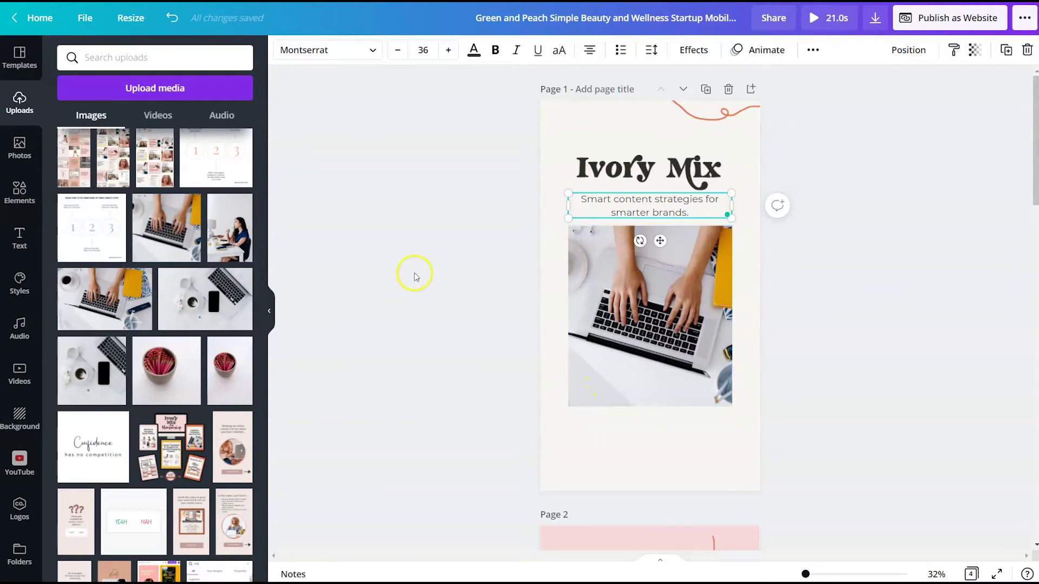
Search Elements for 'arrow' with the animated-only filter removed
left_click(20, 190)
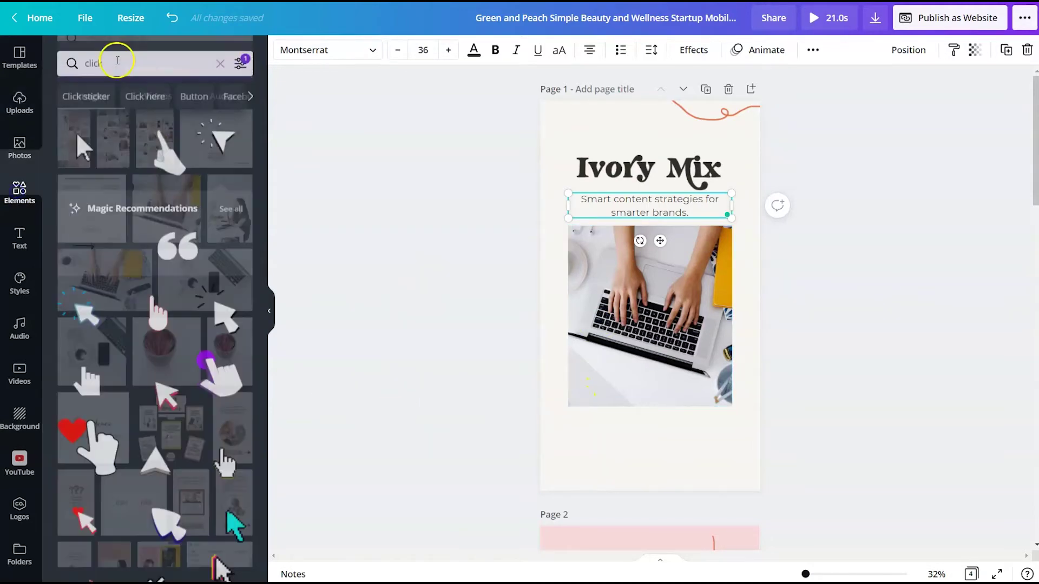
left_click(118, 58)
type("arrow")
key("Return")
left_click(240, 58)
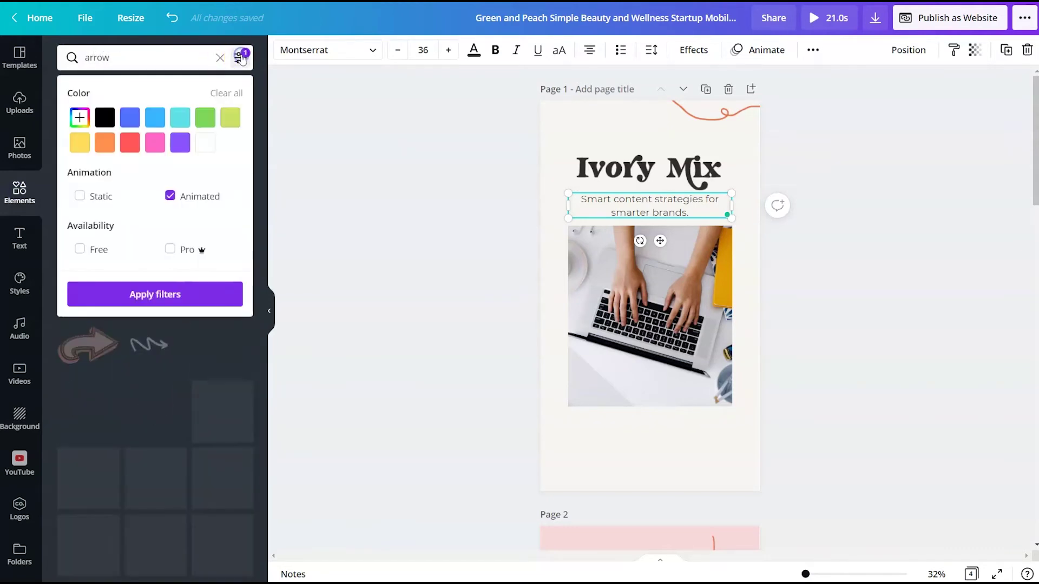
left_click(169, 196)
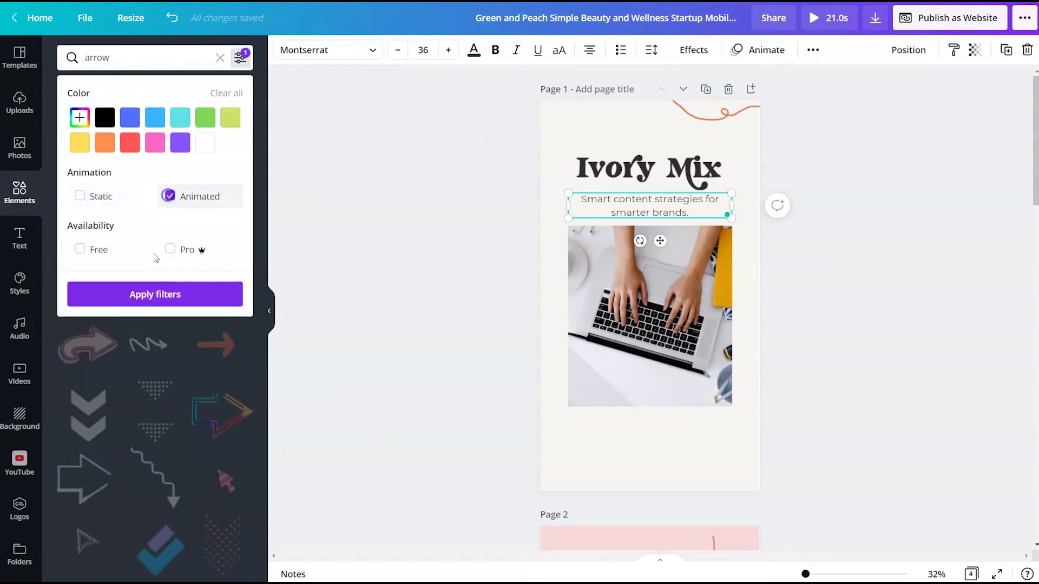
left_click(139, 294)
Place the thin down arrow beneath the laptop photo and set its colour to black
scroll(196, 292, "down", 8)
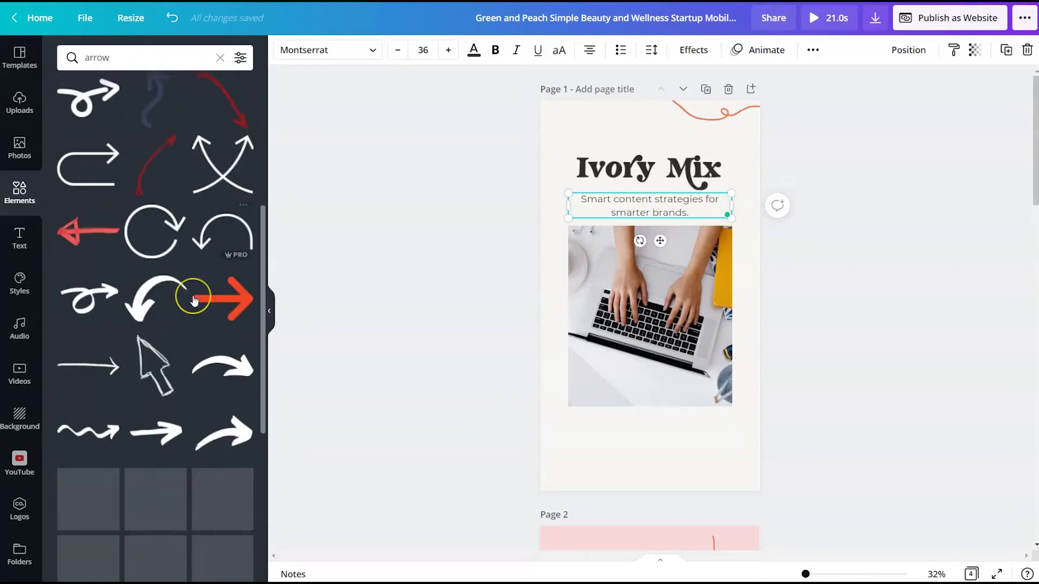
scroll(194, 300, "down", 2)
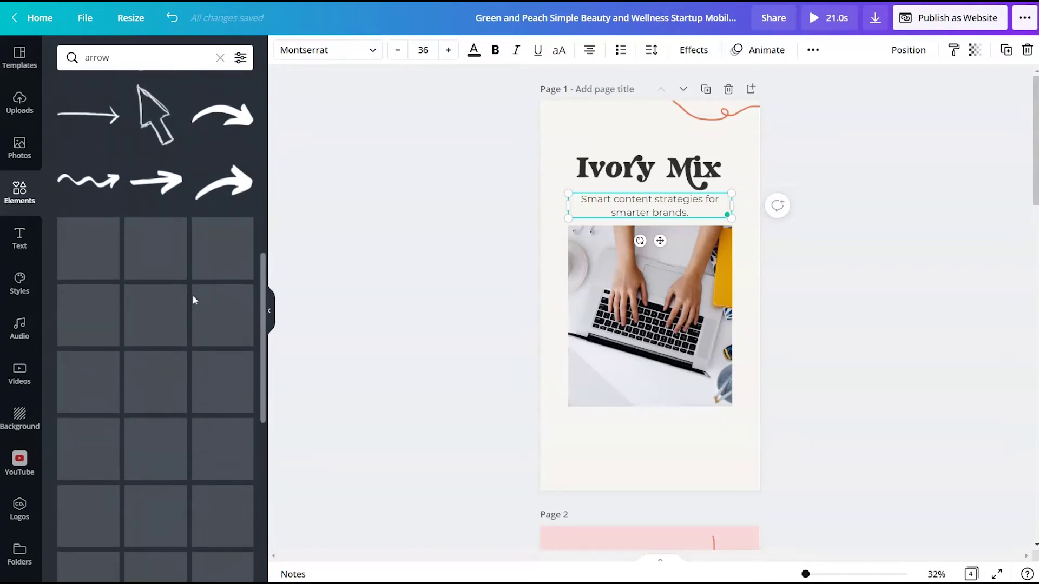
scroll(154, 325, "down", 7)
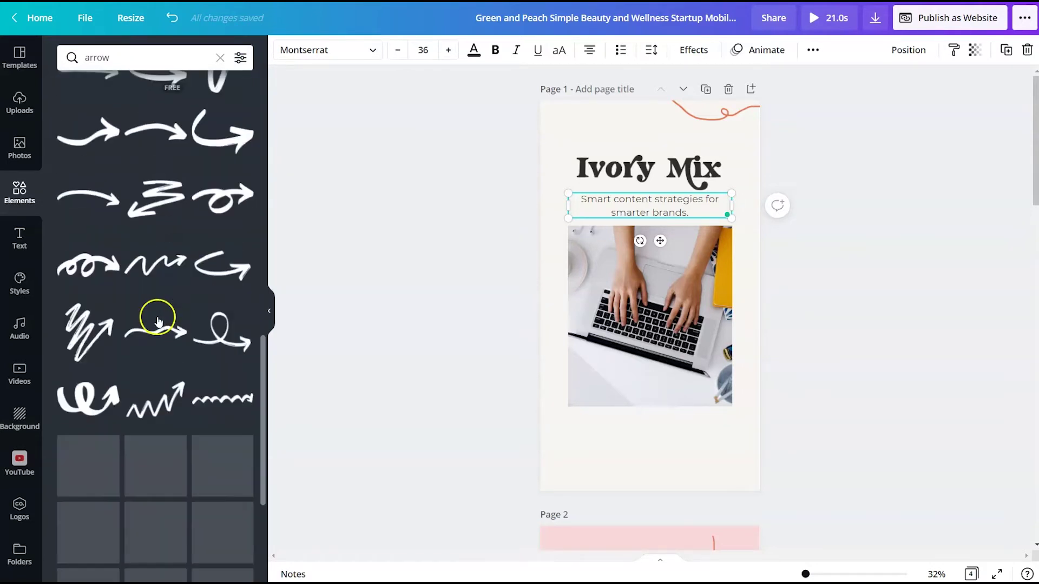
scroll(159, 324, "down", 8)
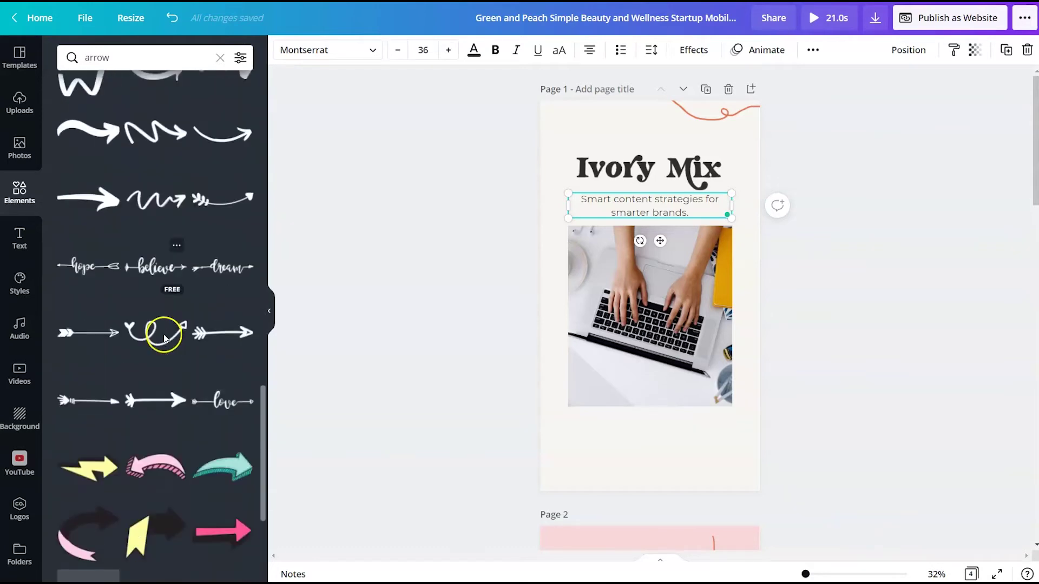
scroll(165, 341, "up", 3)
scroll(172, 354, "up", 15)
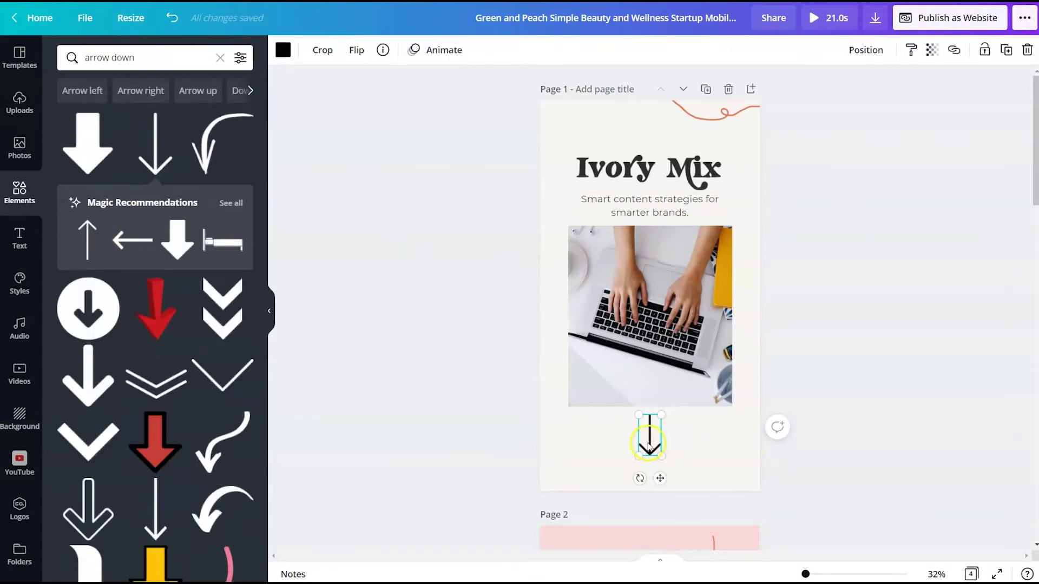
left_click(282, 50)
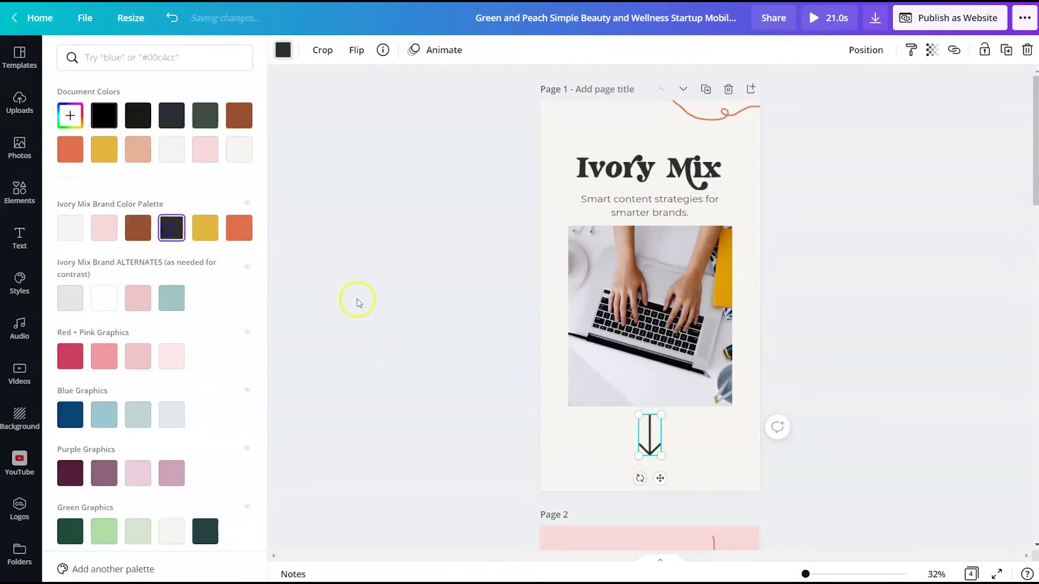
left_click(379, 290)
left_click(791, 314)
Scroll to page 3 and delete its plant photo
scroll(812, 250, "down", 2)
scroll(812, 250, "down", 6)
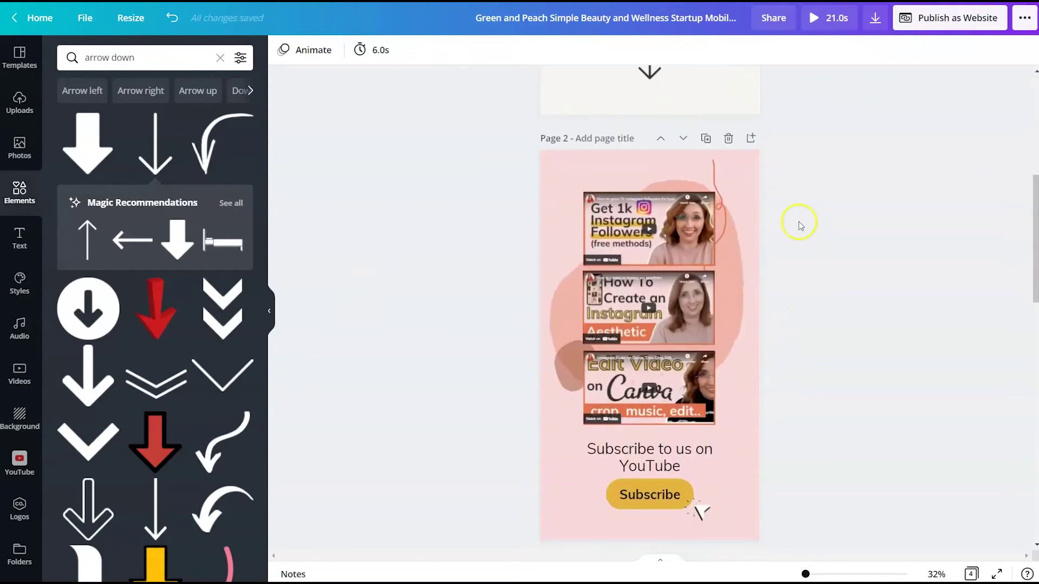
scroll(727, 254, "up", 7)
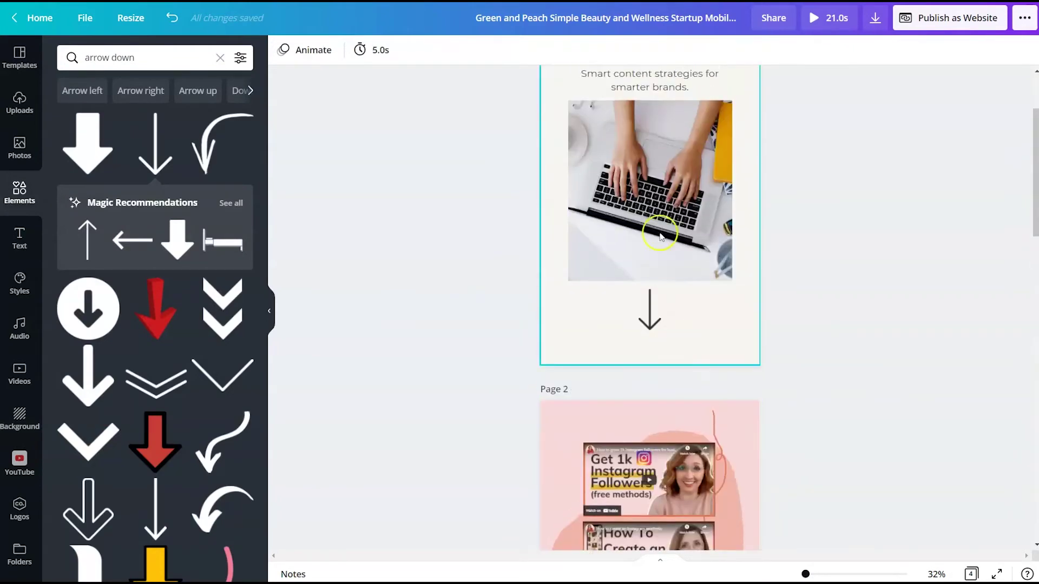
scroll(728, 254, "up", 2)
scroll(728, 254, "down", 7)
scroll(728, 255, "down", 8)
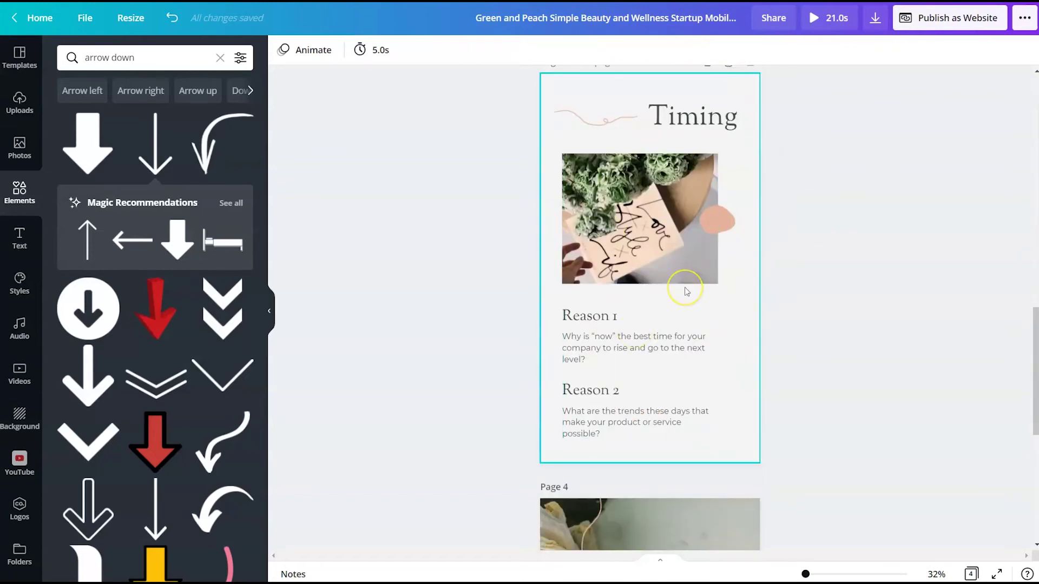
scroll(684, 291, "down", 5)
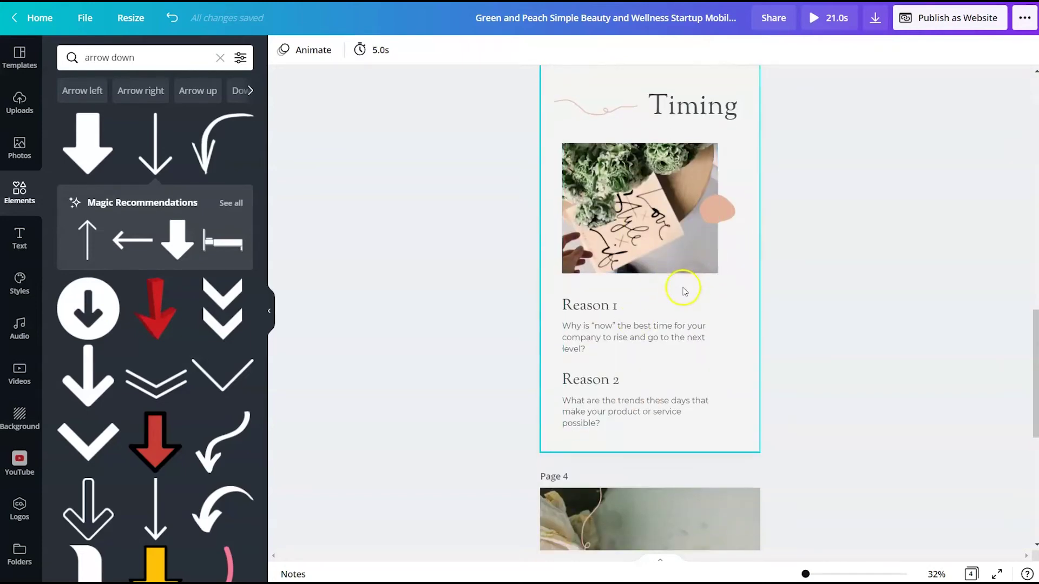
scroll(725, 335, "up", 6)
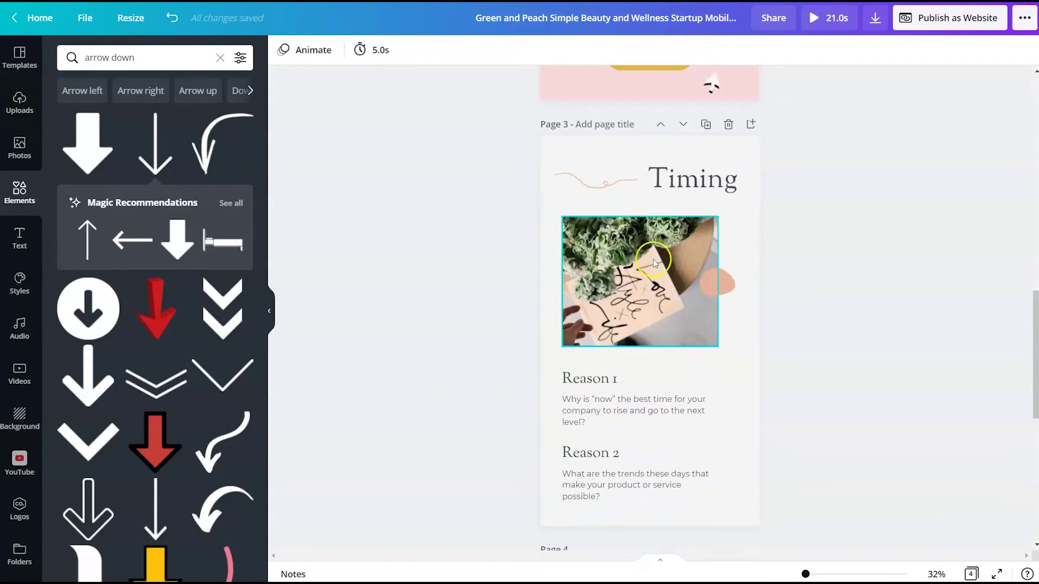
left_click(641, 292)
key("Delete")
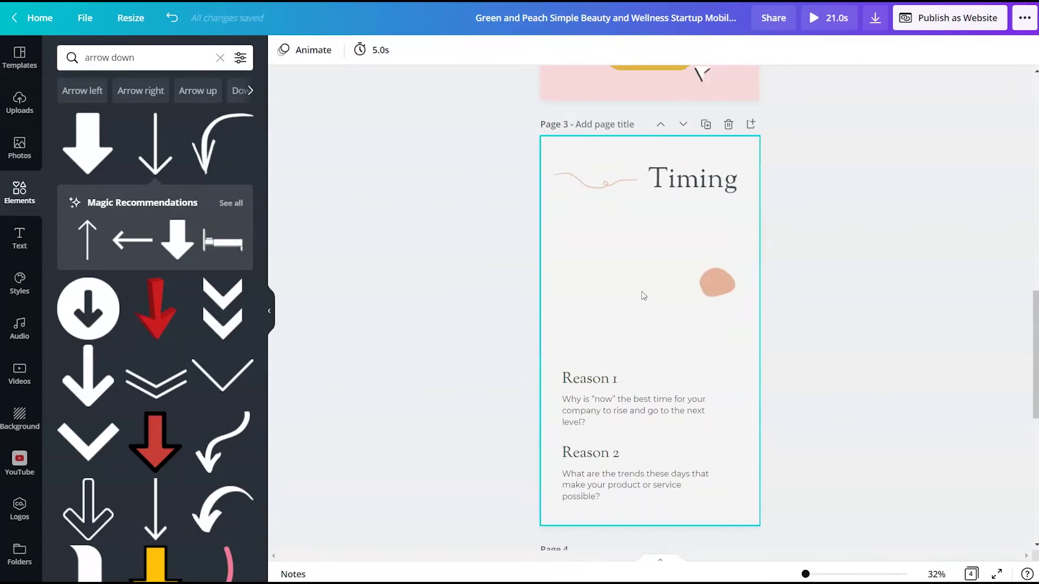
Place the 'audience' book image from Uploads, resize it to 642×642 and centre it
left_click(78, 58)
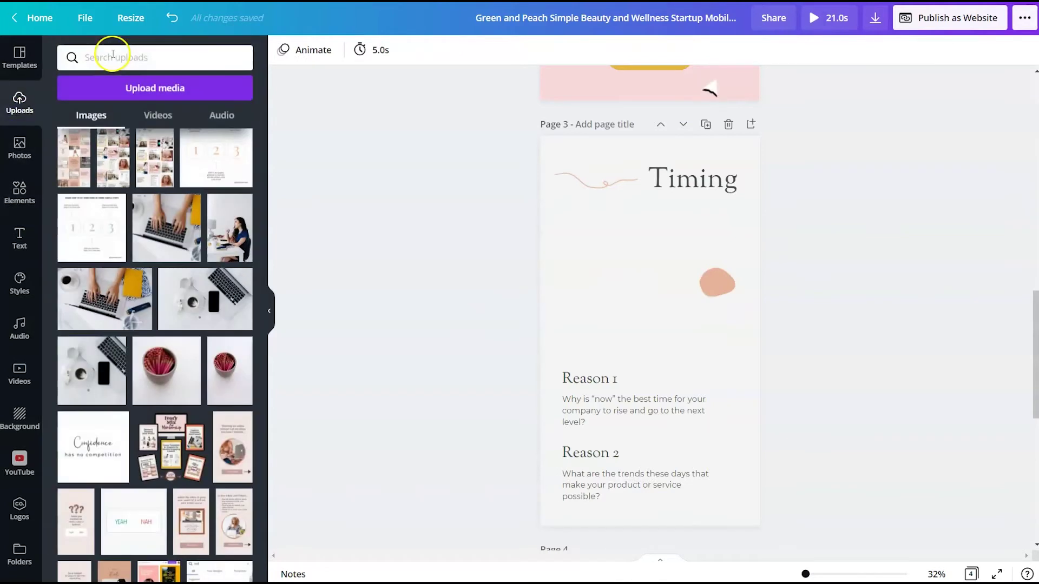
left_click(112, 54)
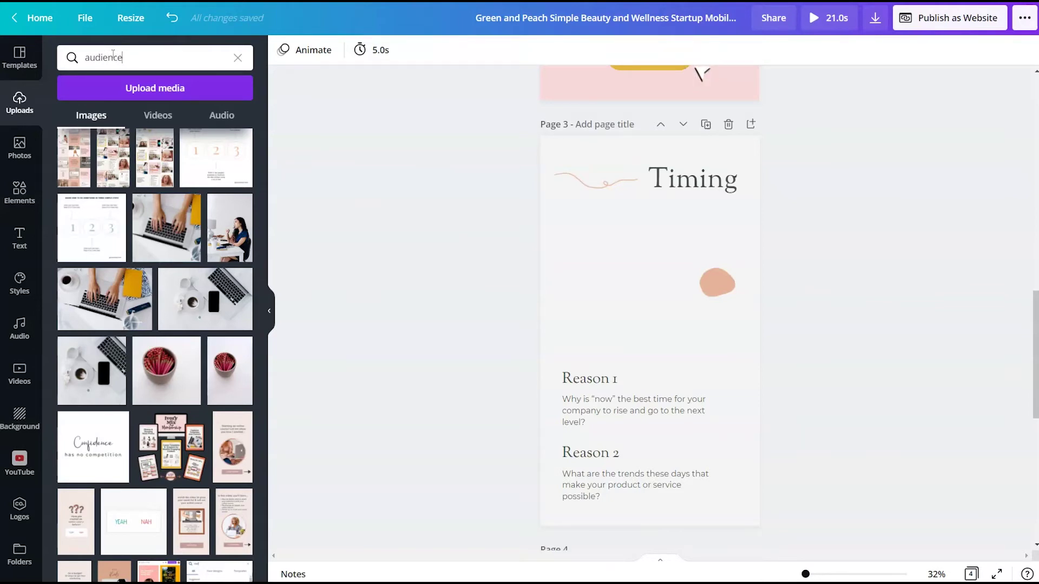
key("Return")
left_click_drag(228, 141, 683, 325)
left_click_drag(737, 418, 704, 361)
left_click_drag(606, 346, 561, 357)
Rename page 3's Timing title to 'Freebie'
left_click(803, 306)
double_click(699, 186)
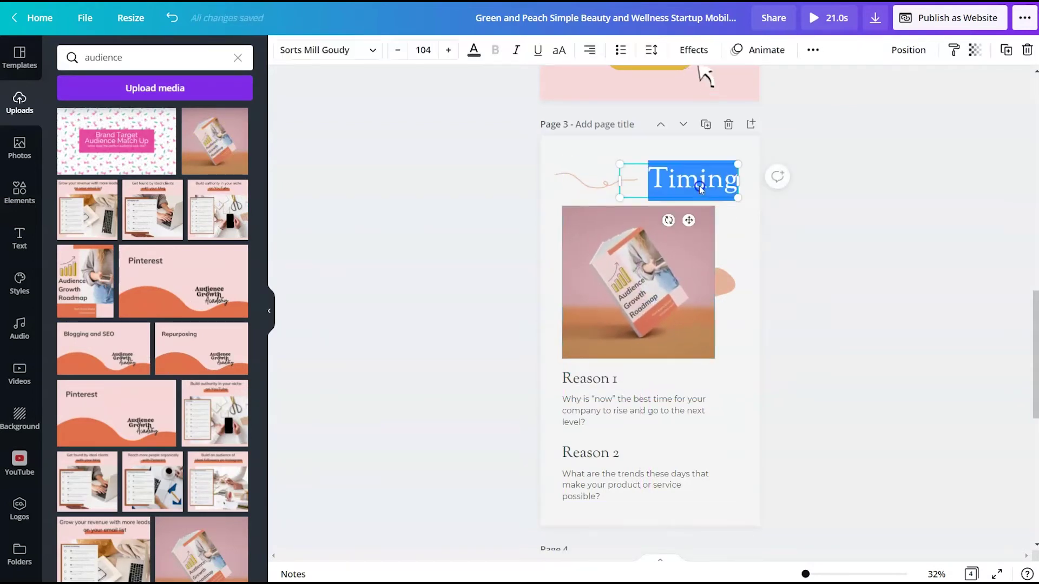
type("Freebie")
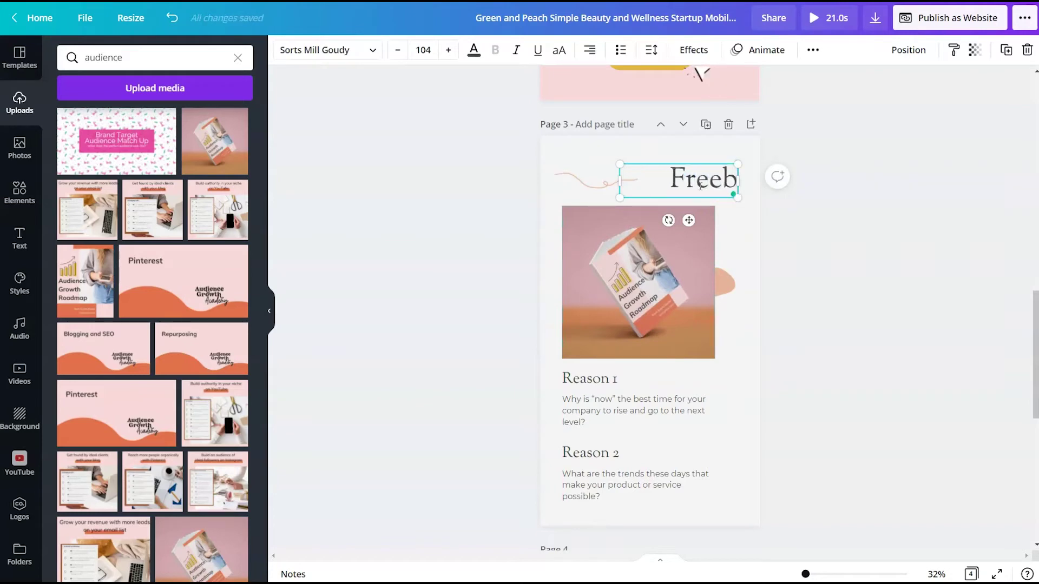
left_click(753, 195)
left_click(343, 271)
Apply Ivory Mix colours to page 3, shuffle to an off-white background, and apply brand fonts
left_click(19, 192)
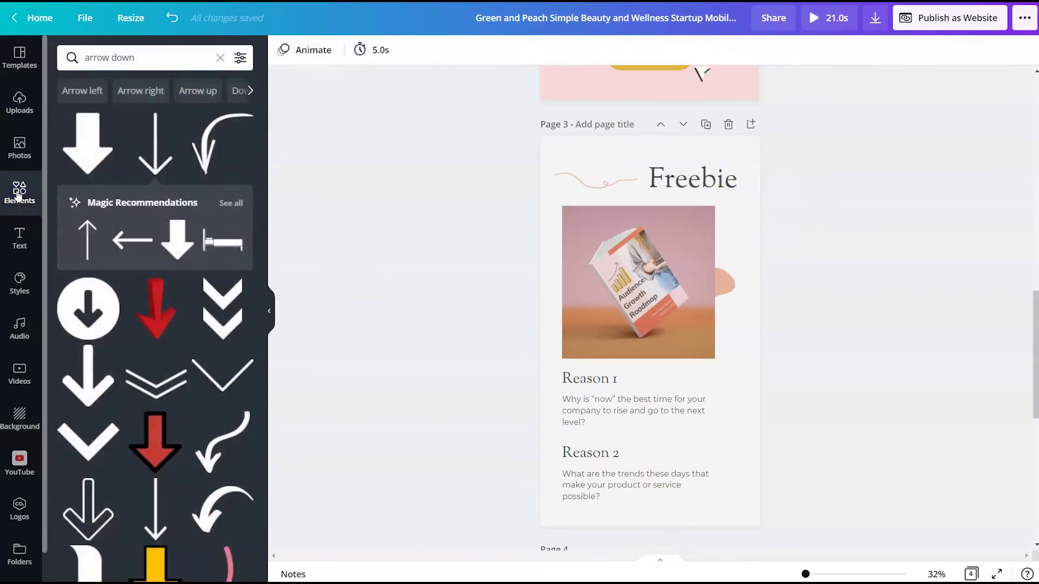
left_click(20, 282)
left_click(125, 190)
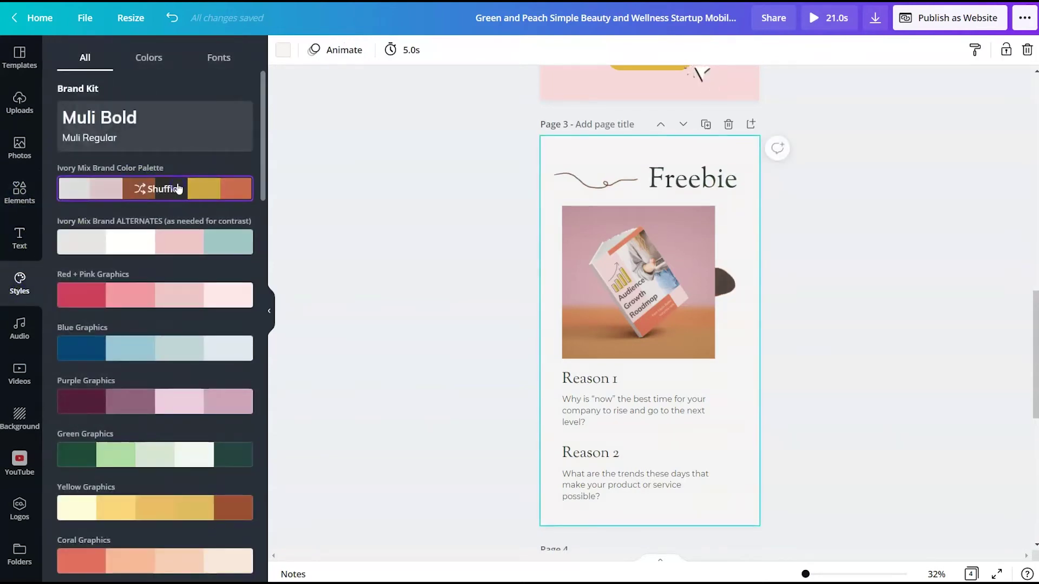
left_click(178, 188)
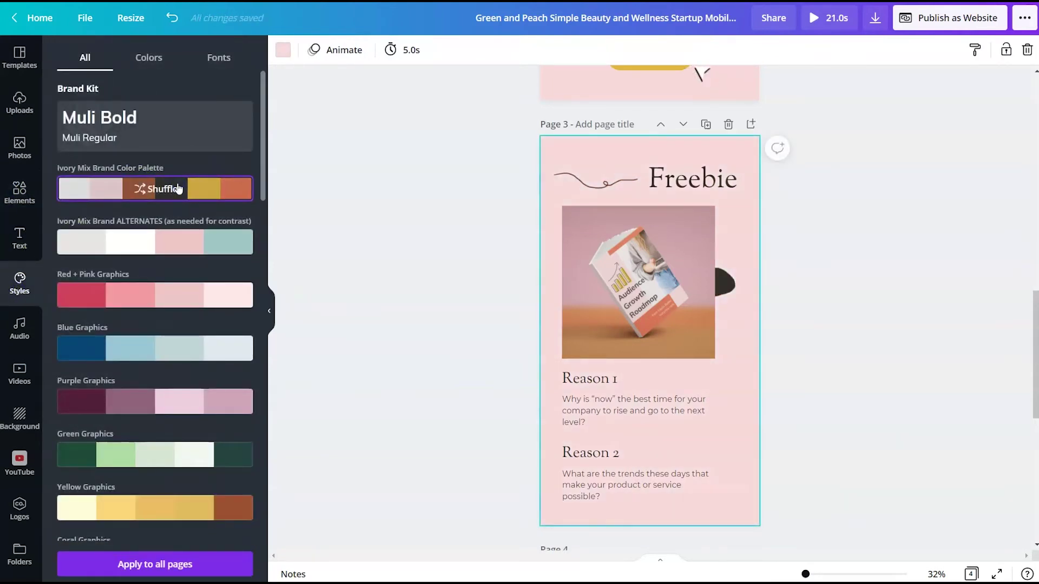
left_click(178, 189)
left_click(178, 188)
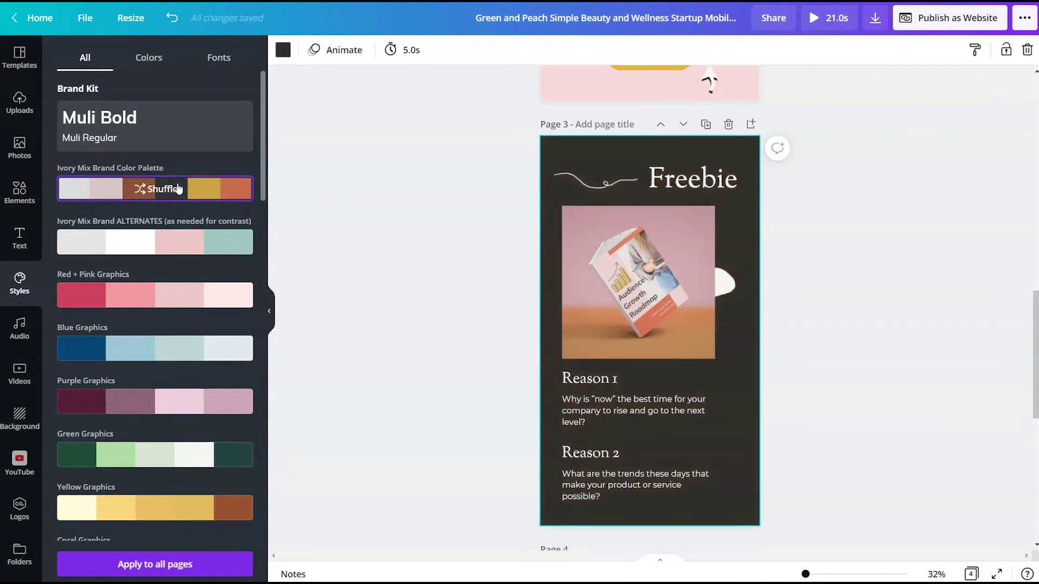
left_click(178, 189)
left_click(178, 188)
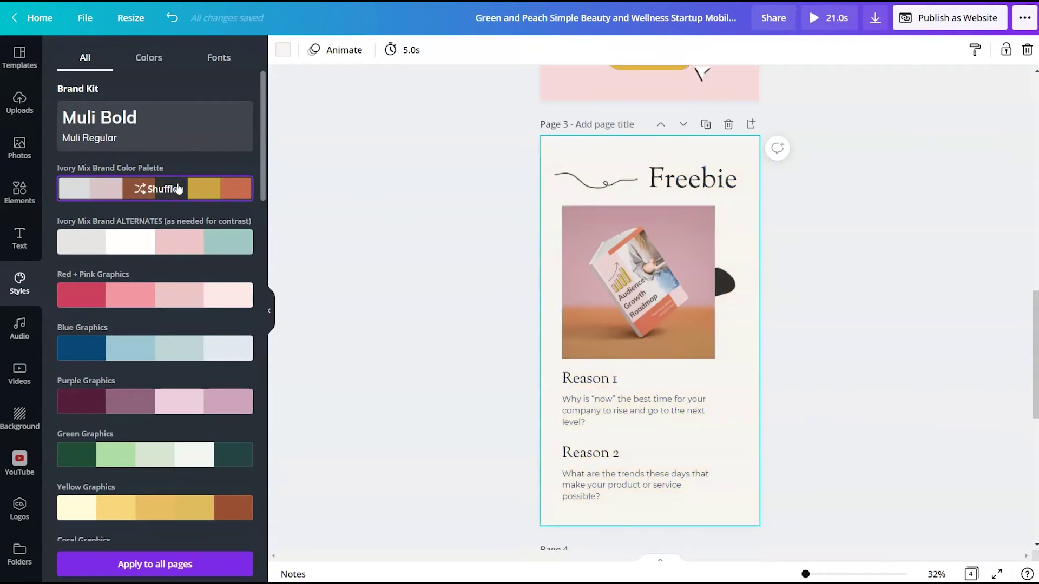
left_click(137, 139)
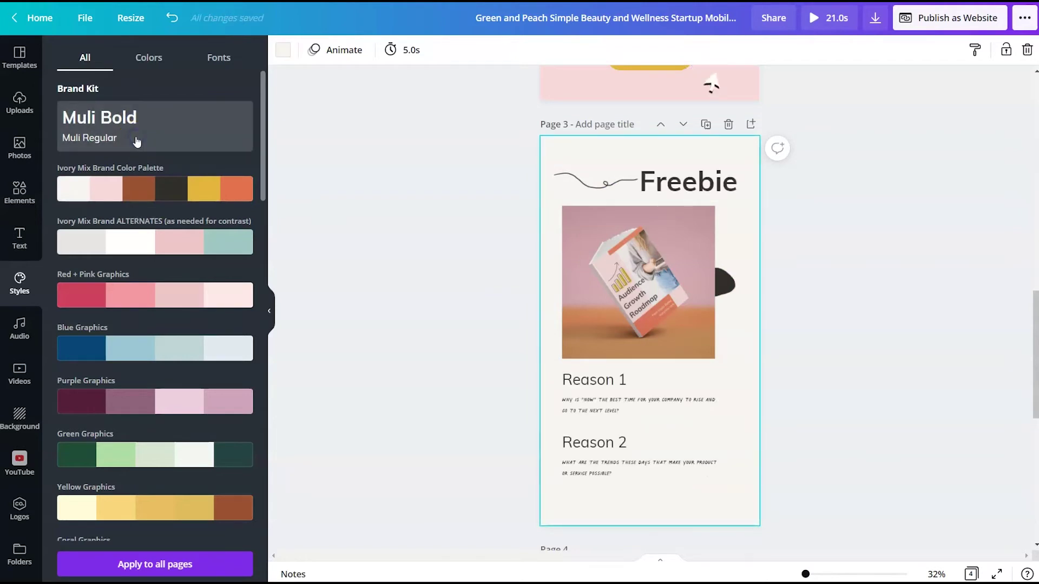
left_click(448, 403)
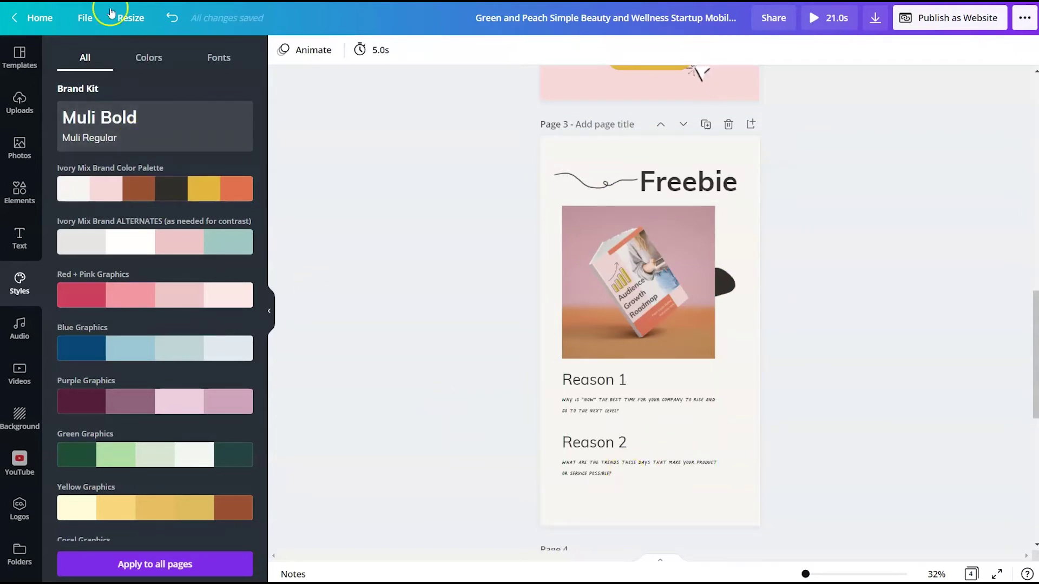
Delete the Reason 2 heading and description text from page 3
left_click(755, 272)
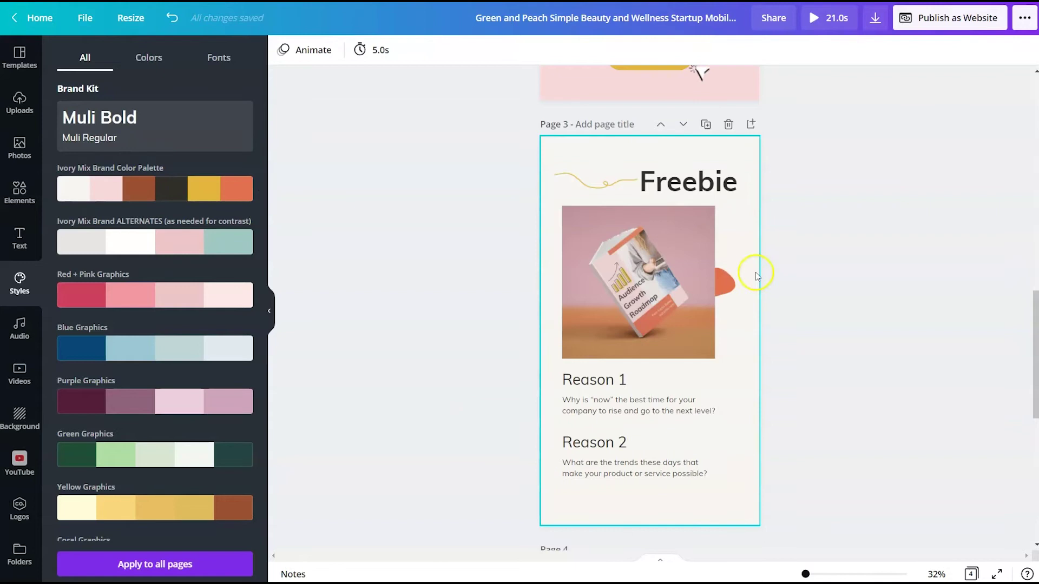
left_click(606, 451)
key("Delete")
left_click(596, 474)
key("Delete")
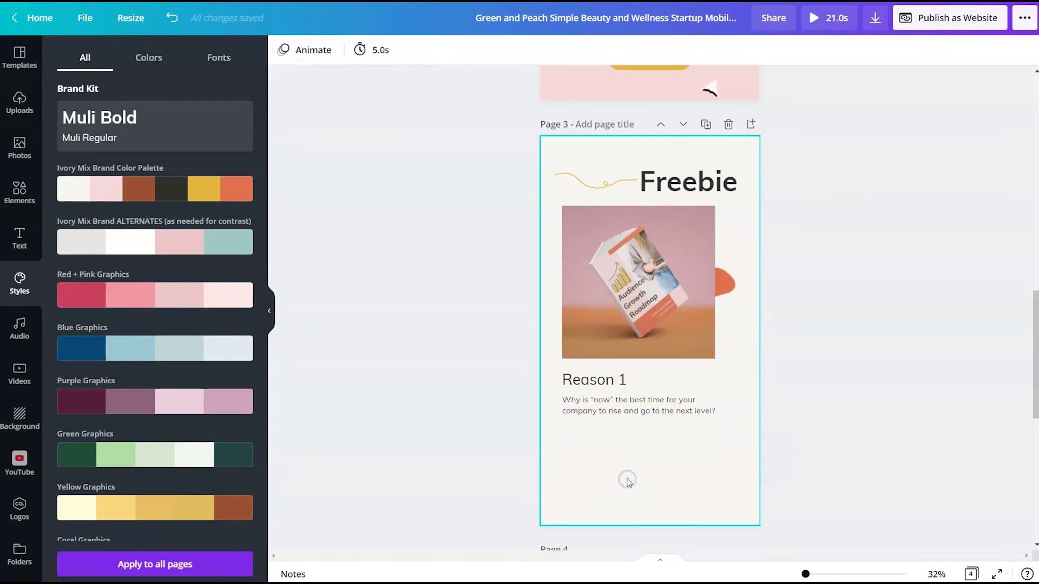
Copy page 2's Subscribe button and cursor graphic onto page 3, placed beneath Reason 1
scroll(627, 481, "up", 5)
left_click(631, 424)
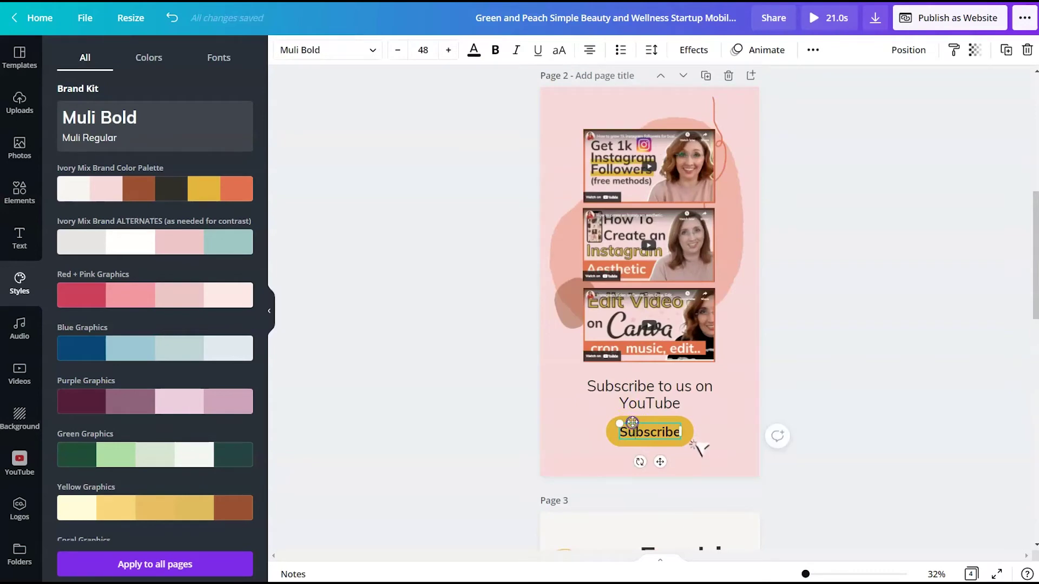
left_click(632, 422)
left_click(665, 432, "shift")
left_click(706, 454, "shift")
key("ctrl+c")
scroll(708, 457, "down", 8)
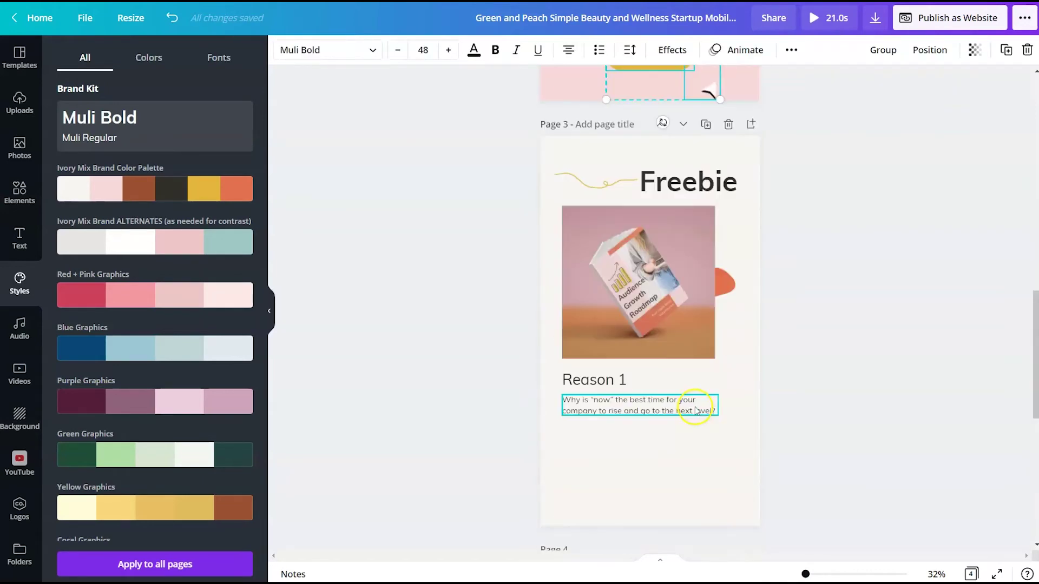
key("ctrl+v")
left_click(655, 361)
left_click_drag(652, 346, 651, 325)
left_click(786, 343)
Select the Reason 1 heading for editing
left_click(600, 254)
left_click(611, 252)
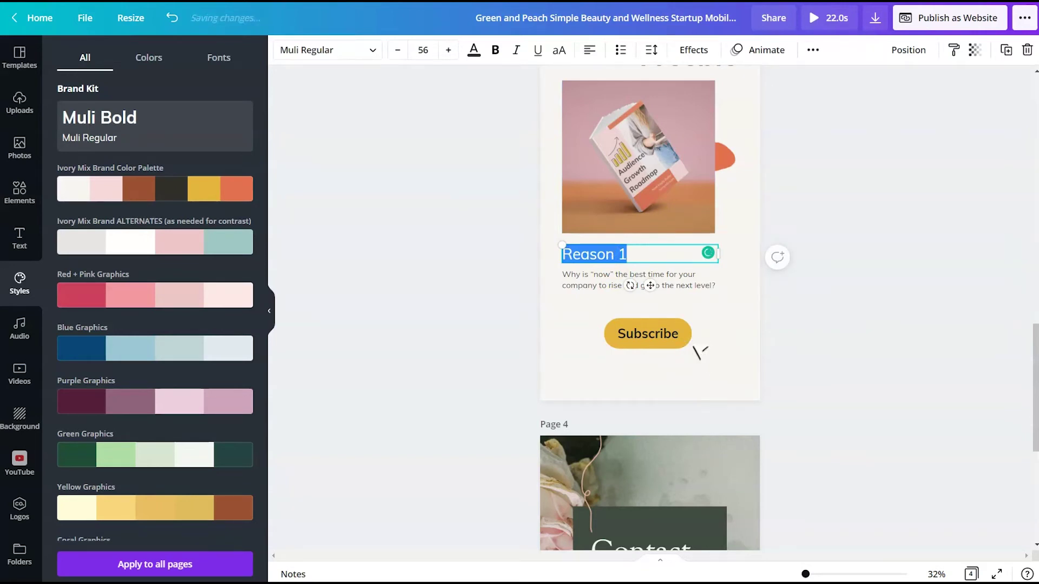
scroll(455, 368, "up", 2)
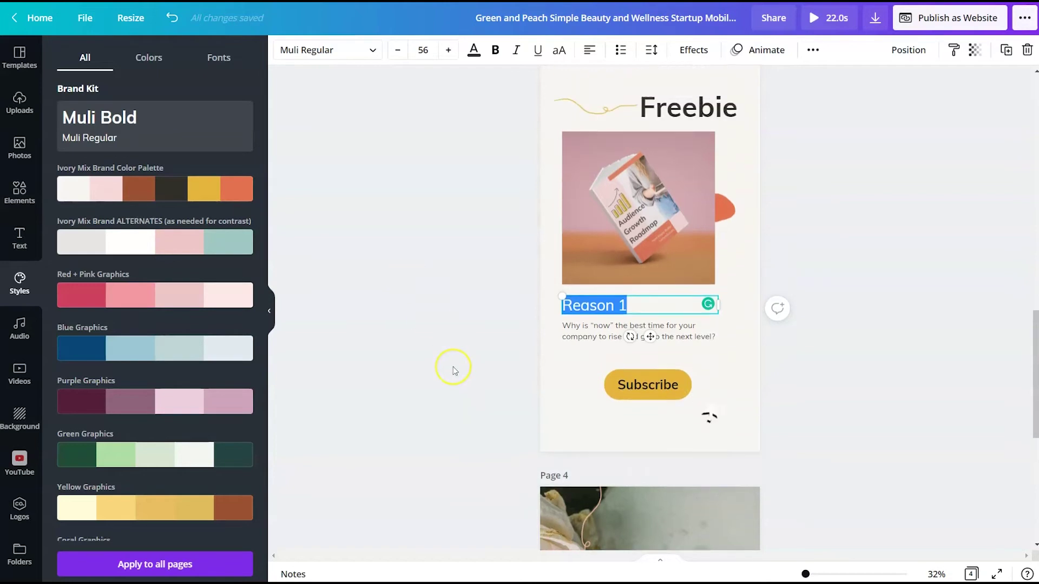
scroll(454, 369, "down", 5)
scroll(455, 370, "down", 3)
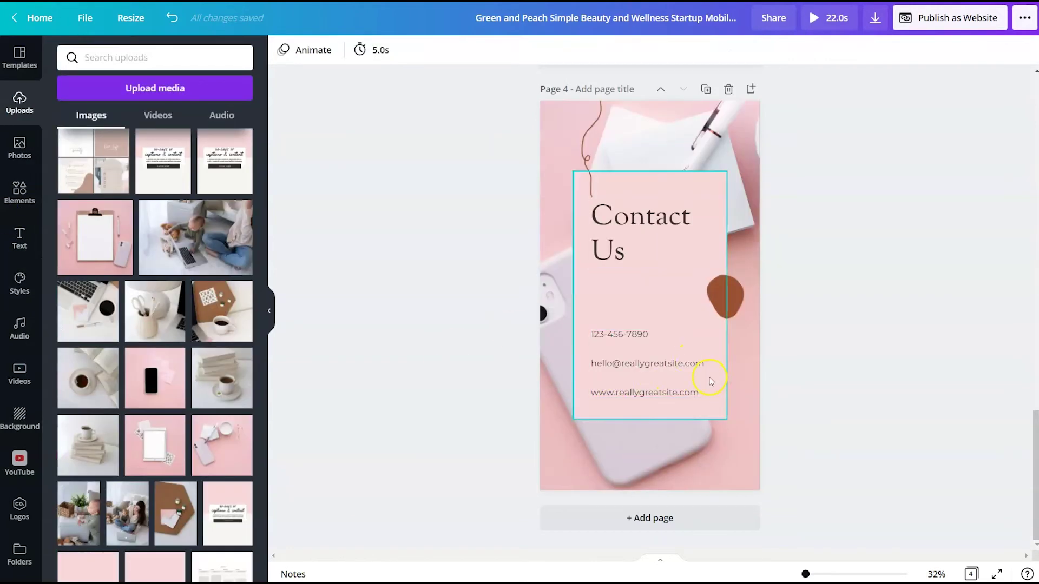
scroll(713, 374, "up", 1)
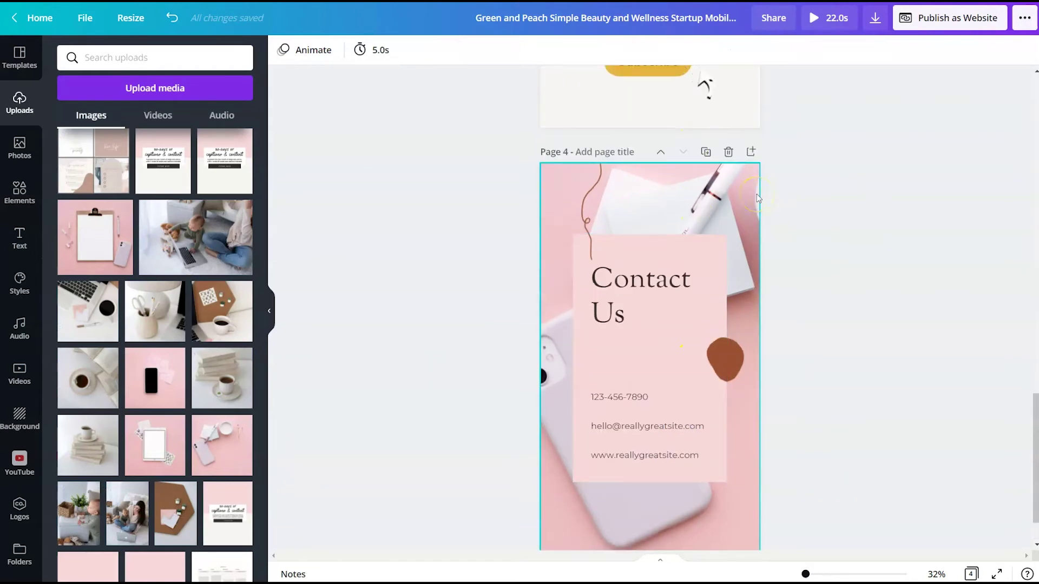
scroll(714, 352, "up", 6)
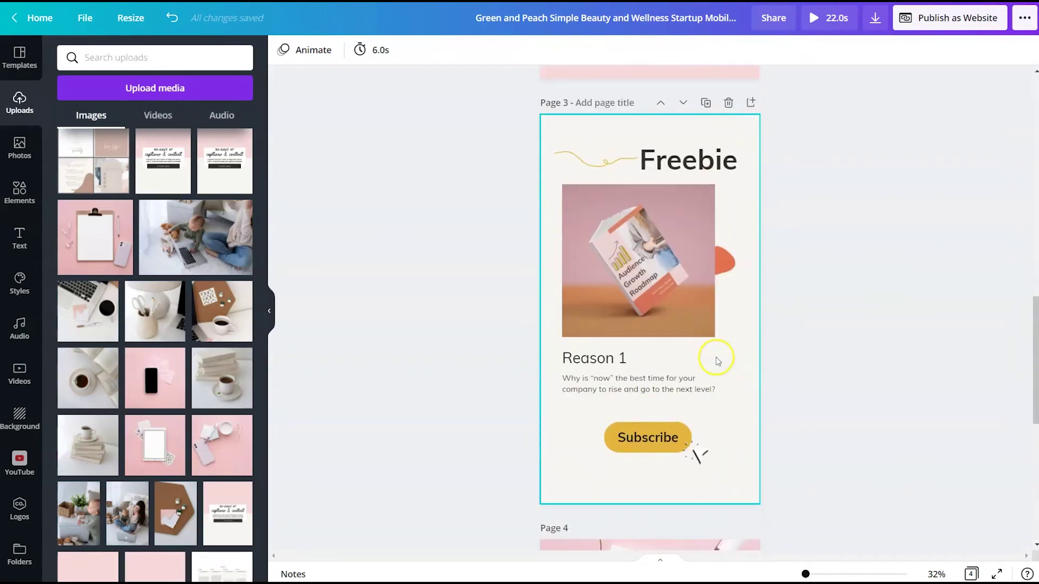
scroll(717, 361, "up", 1)
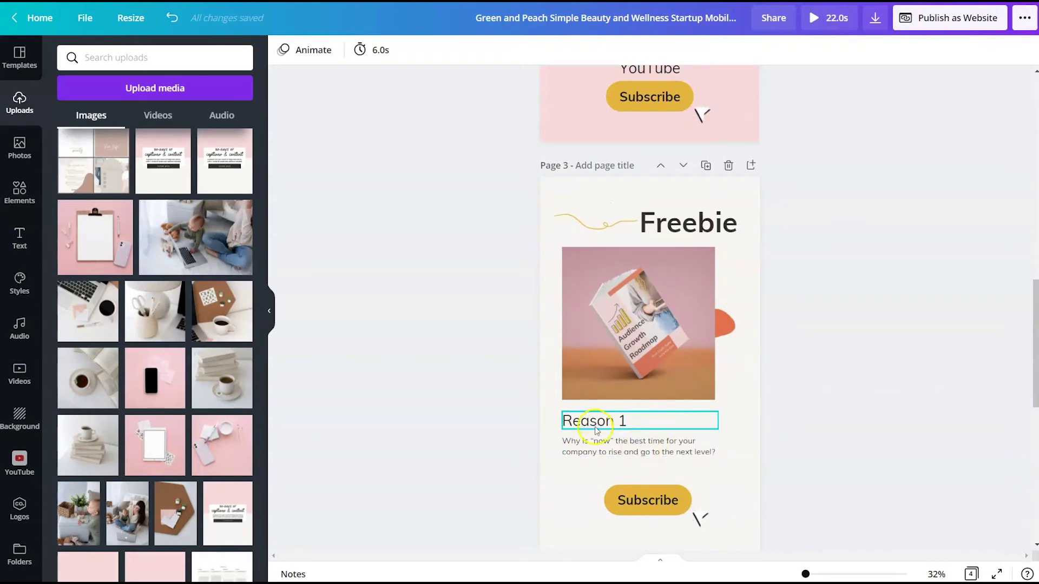
scroll(593, 452, "up", 1)
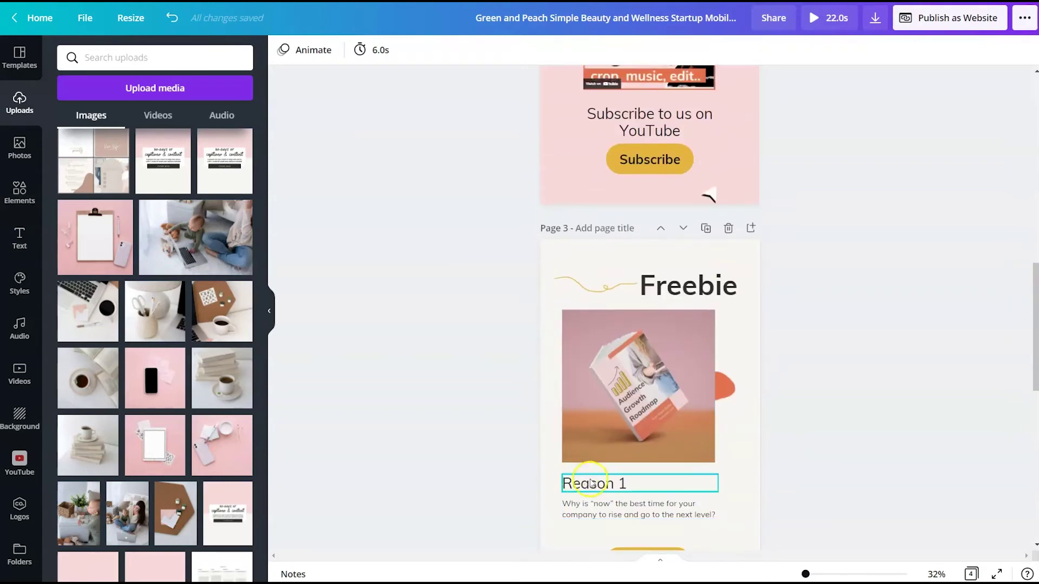
scroll(601, 459, "down", 7)
scroll(641, 303, "up", 1)
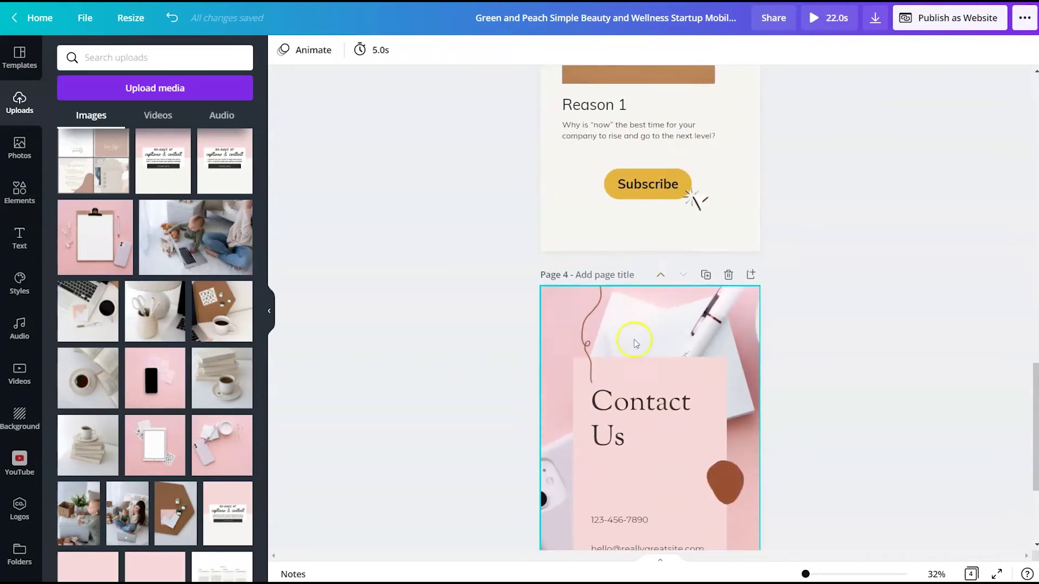
scroll(651, 355, "down", 3)
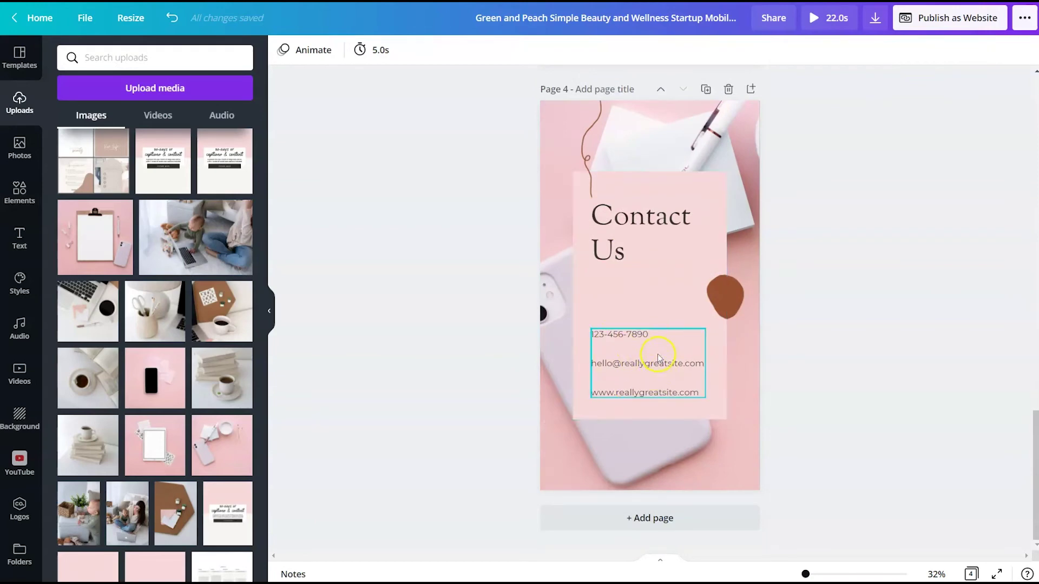
scroll(658, 384, "up", 12)
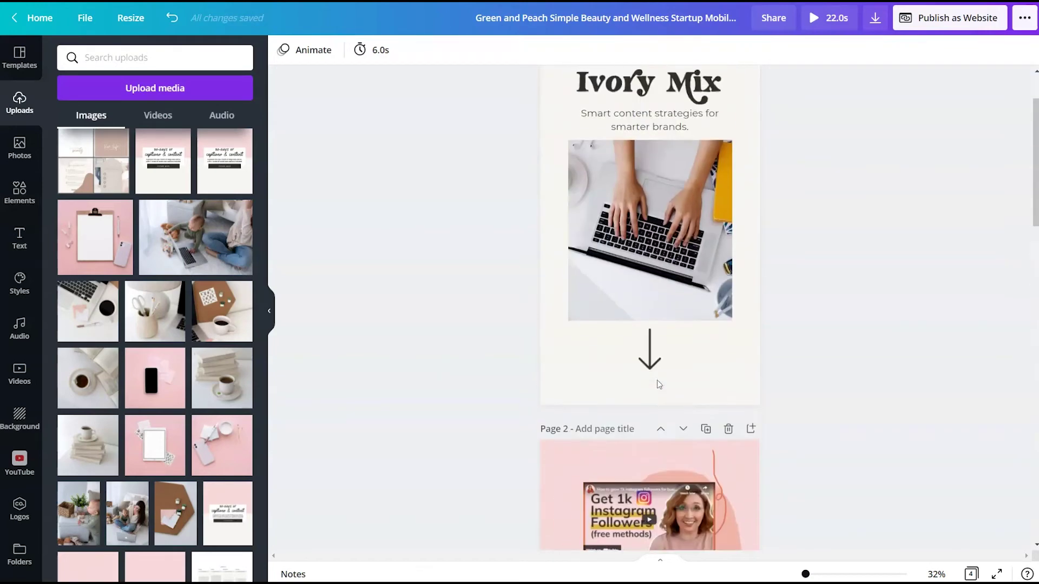
scroll(658, 384, "down", 8)
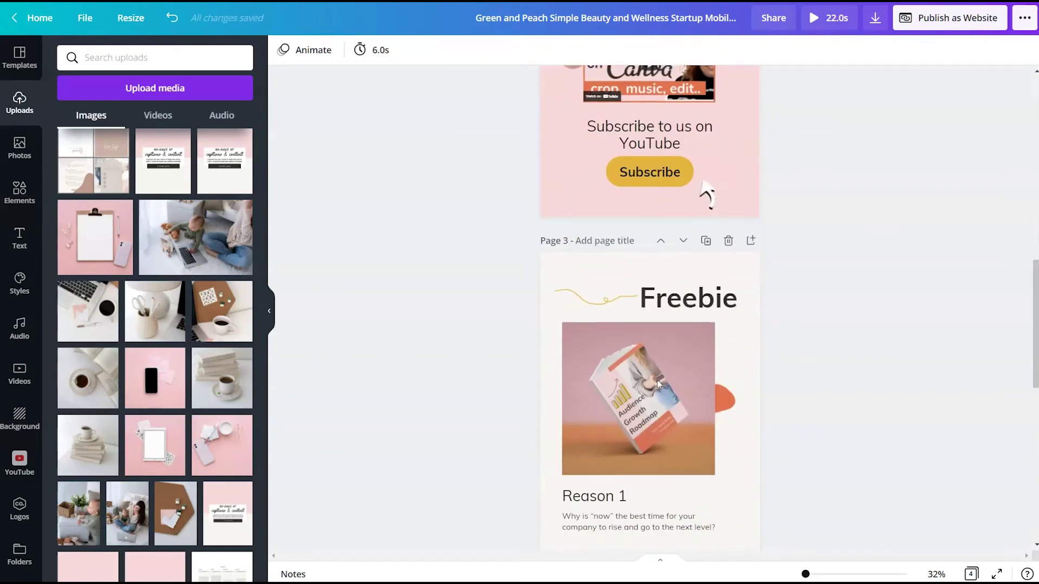
Replace the page 3 Subscribe button's YouTube link with ivorymix.com and apply it
left_click(637, 324)
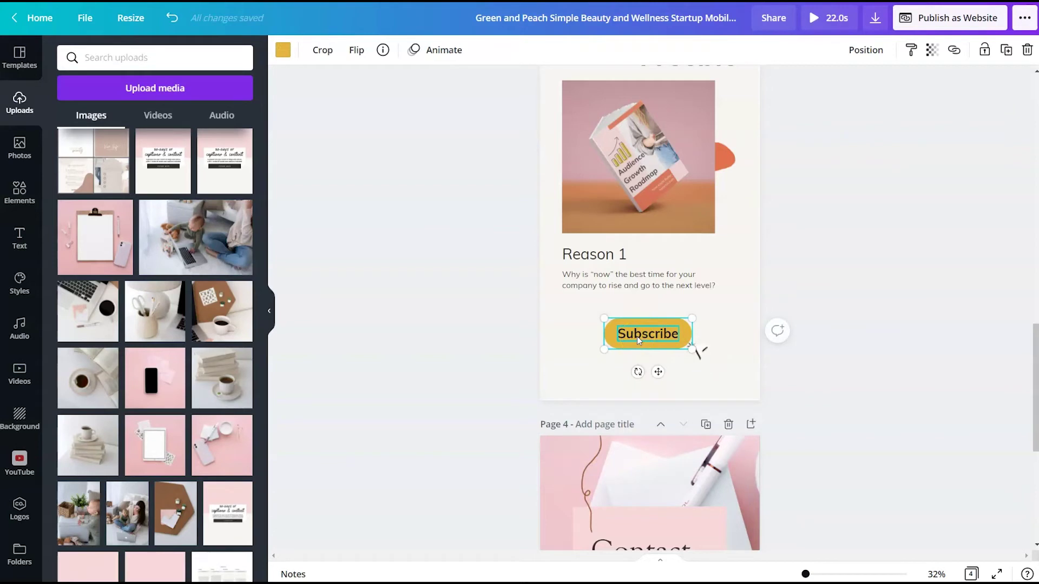
left_click(639, 336)
left_click(560, 345)
left_click(952, 49)
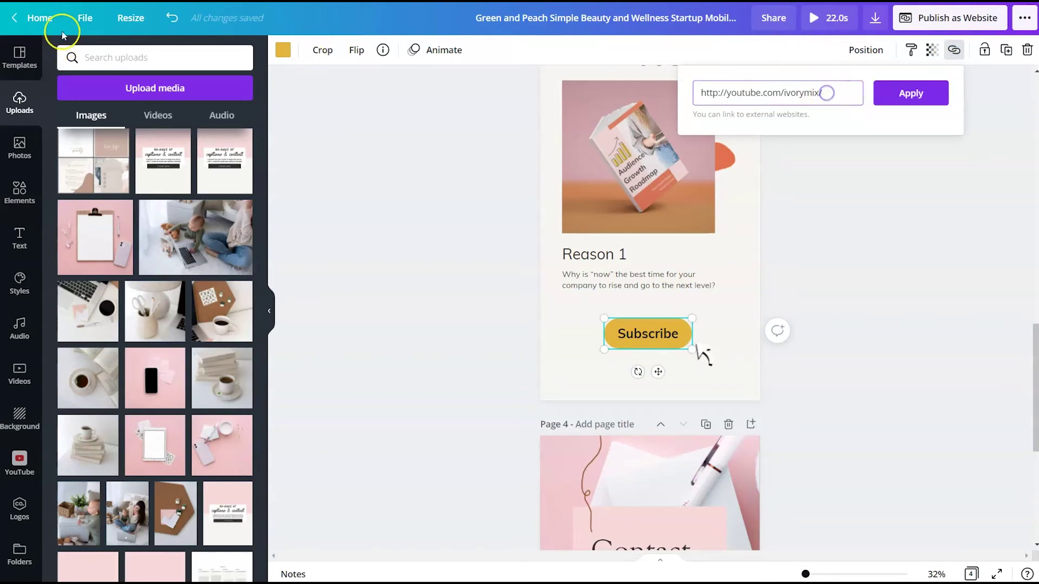
key("ctrl+a")
key("ctrl+v")
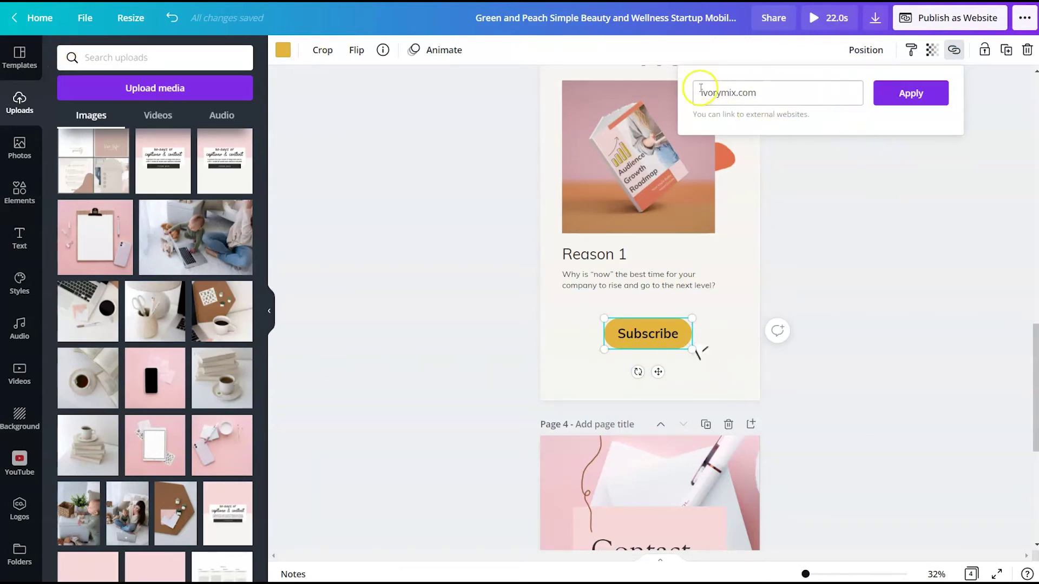
left_click(899, 100)
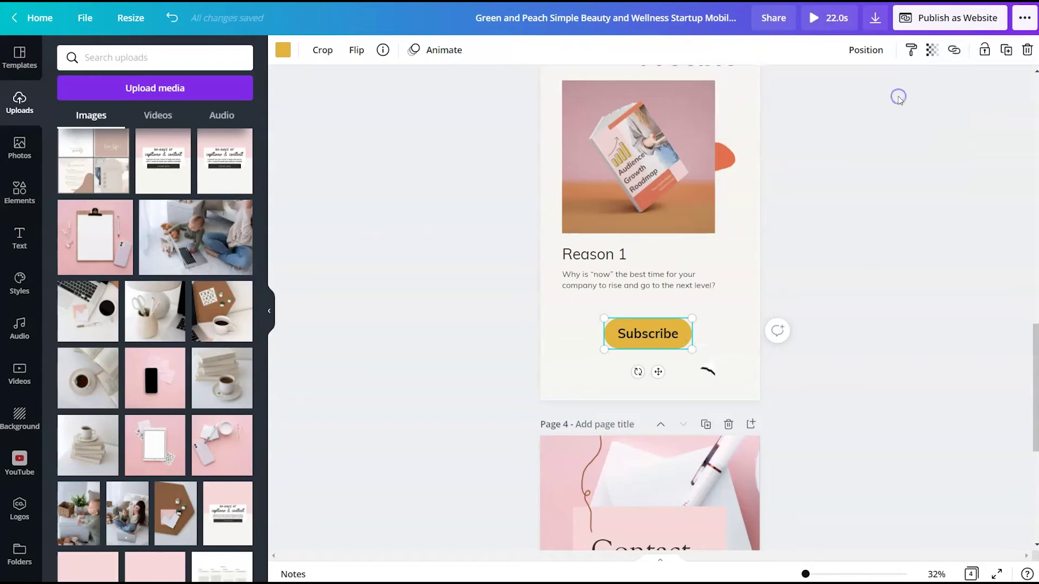
left_click(877, 292)
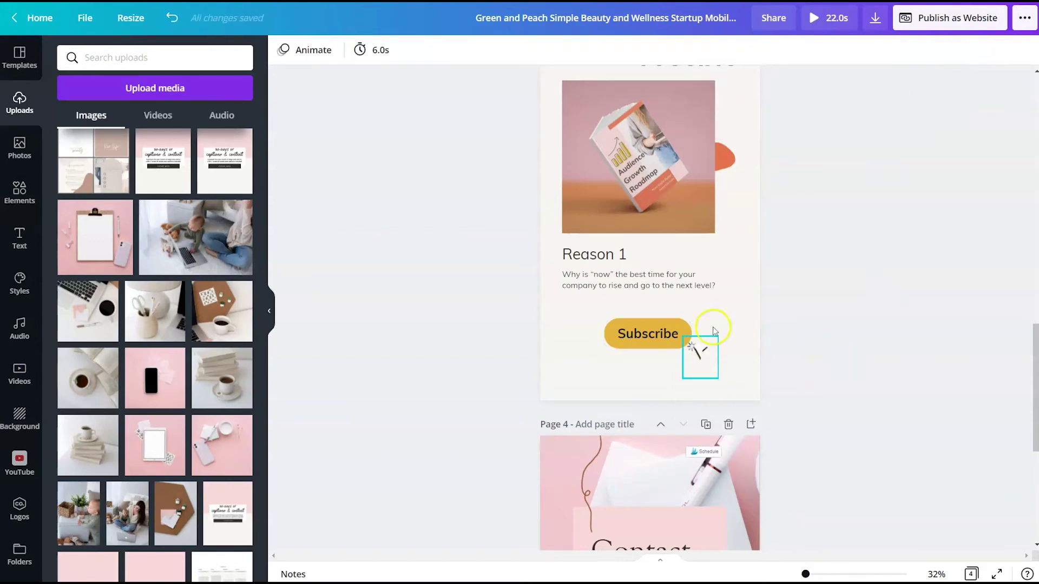
scroll(693, 346, "up", 5)
scroll(682, 370, "up", 10)
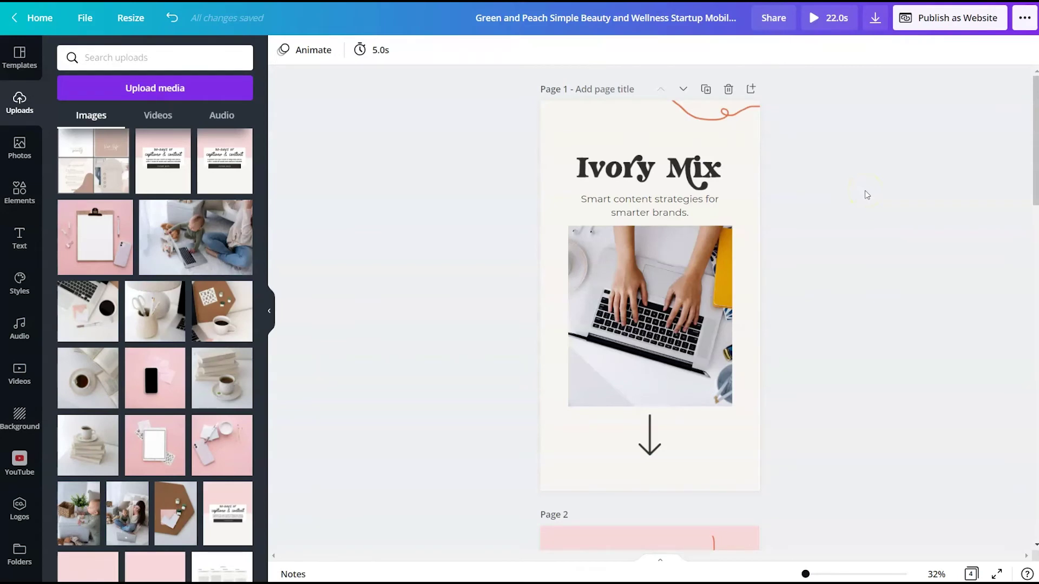
Open Publish as Website and keep the web style on Scrolling after browsing the options
left_click(929, 18)
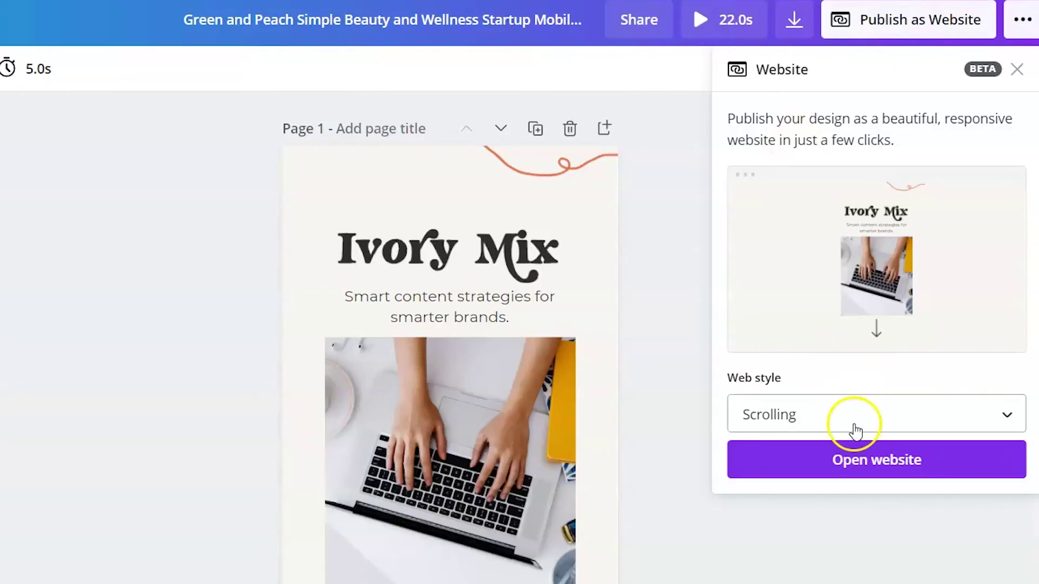
left_click(910, 280)
scroll(905, 352, "down", 1)
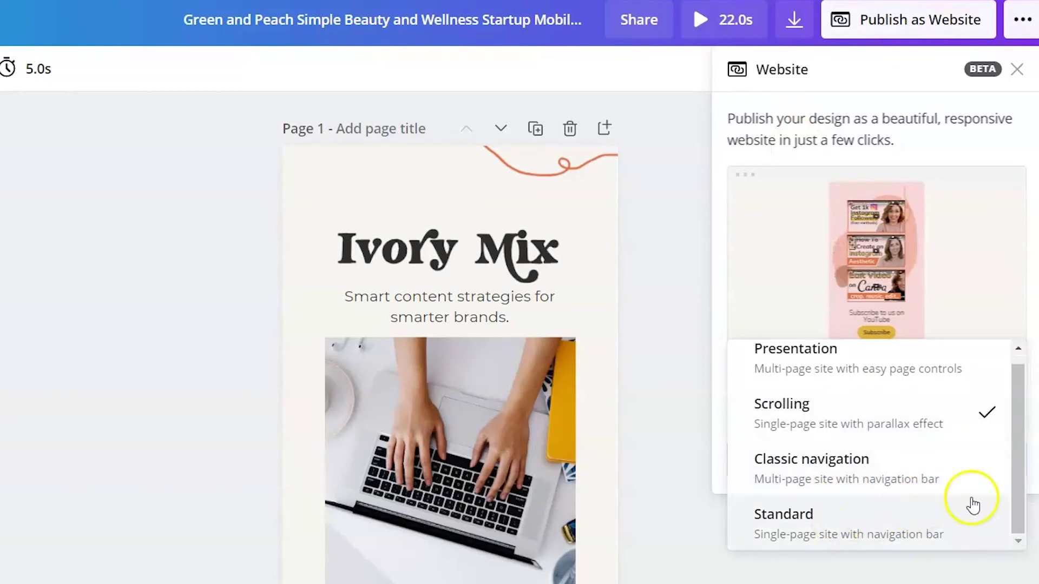
scroll(826, 381, "up", 1)
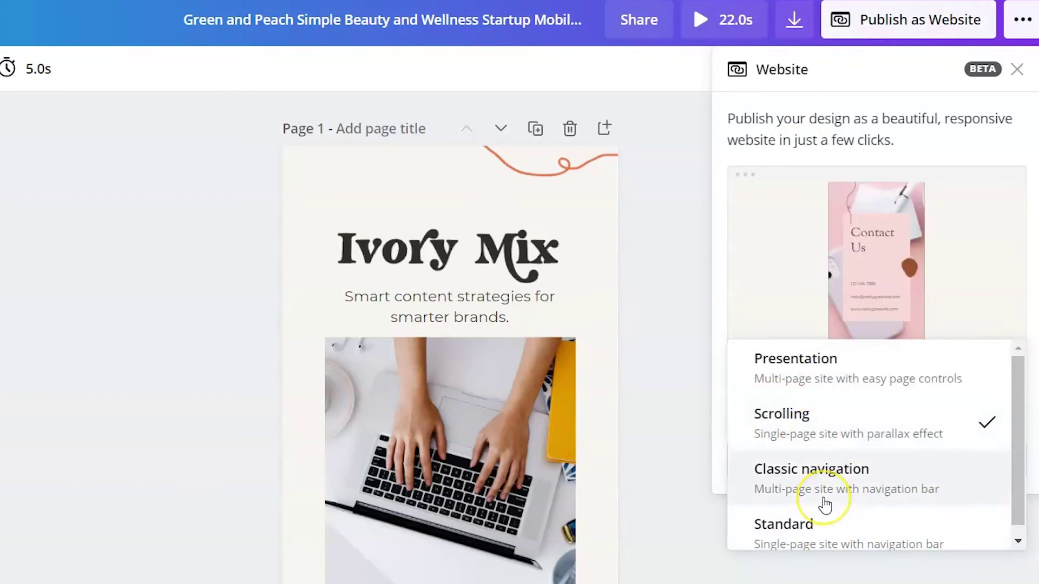
scroll(810, 546, "down", 1)
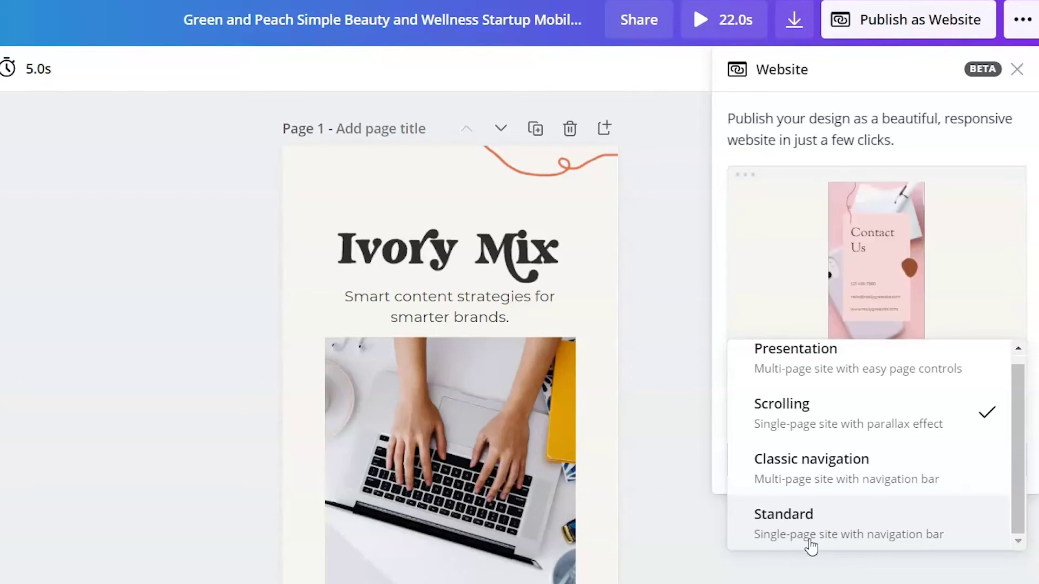
left_click(849, 434)
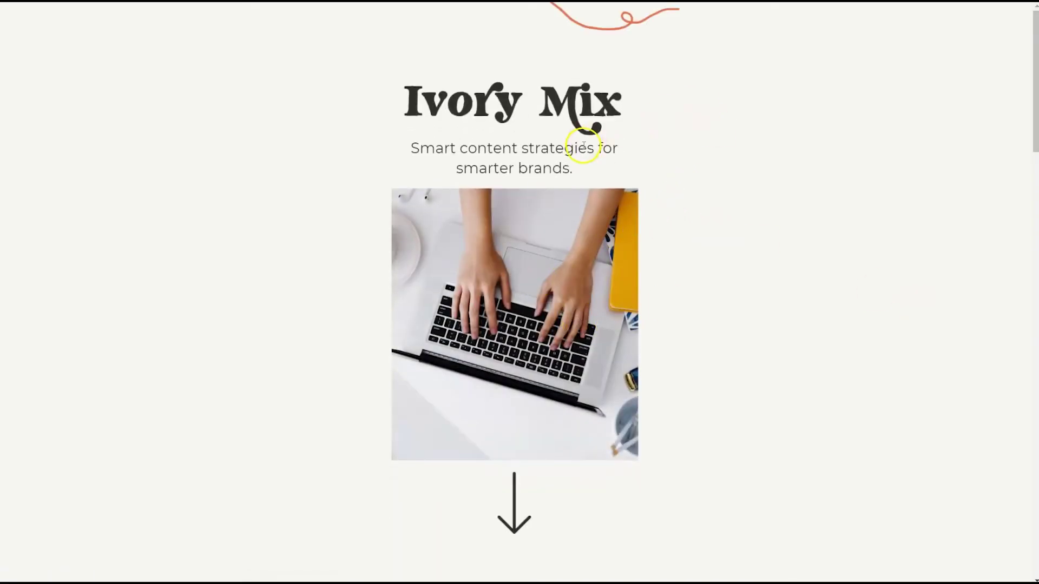
Scroll the published site, play and pause the first embedded YouTube video, and review the remaining sections
scroll(539, 333, "down", 5)
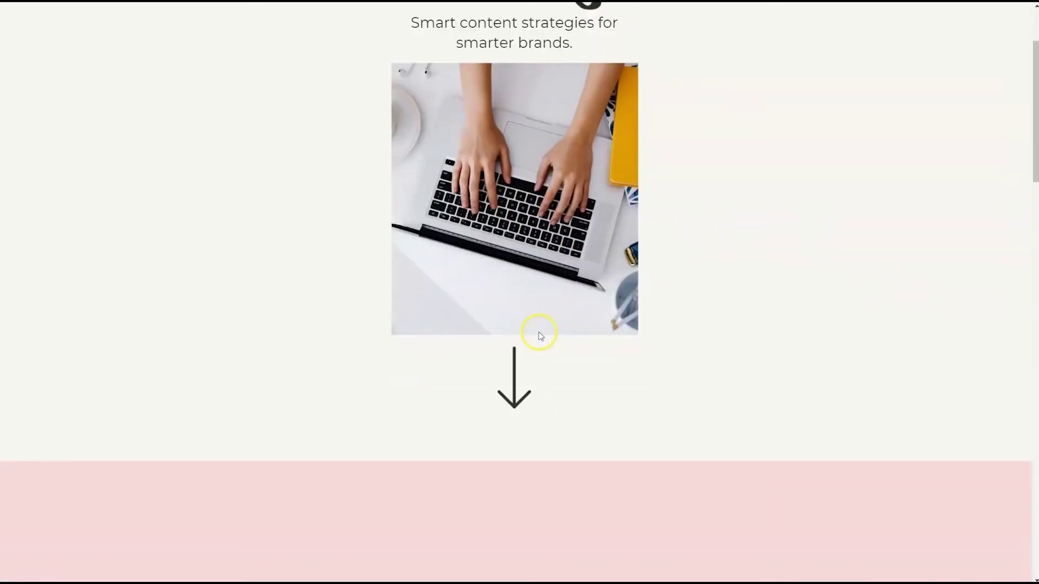
scroll(539, 336, "down", 6)
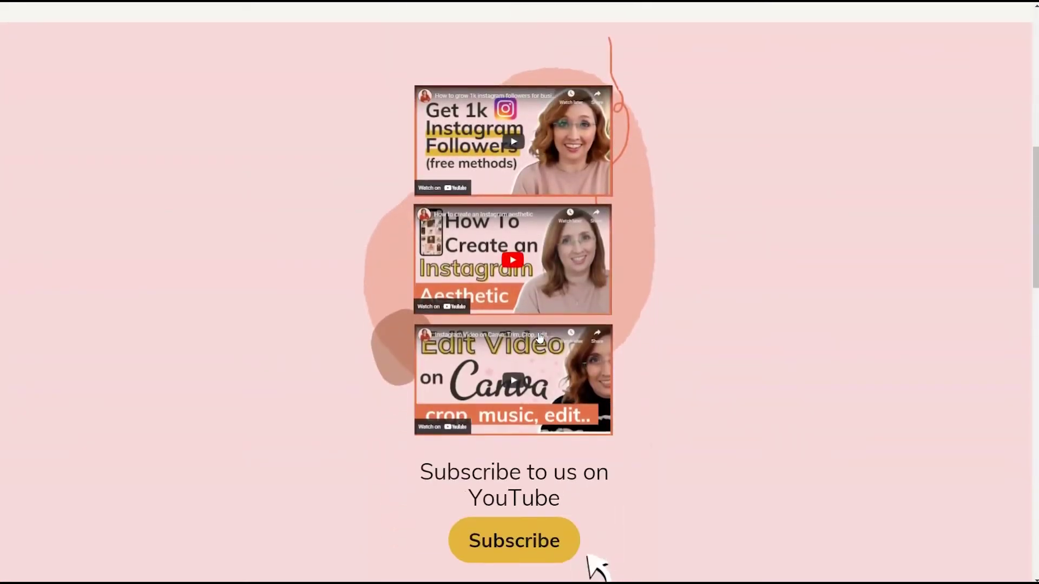
left_click(515, 149)
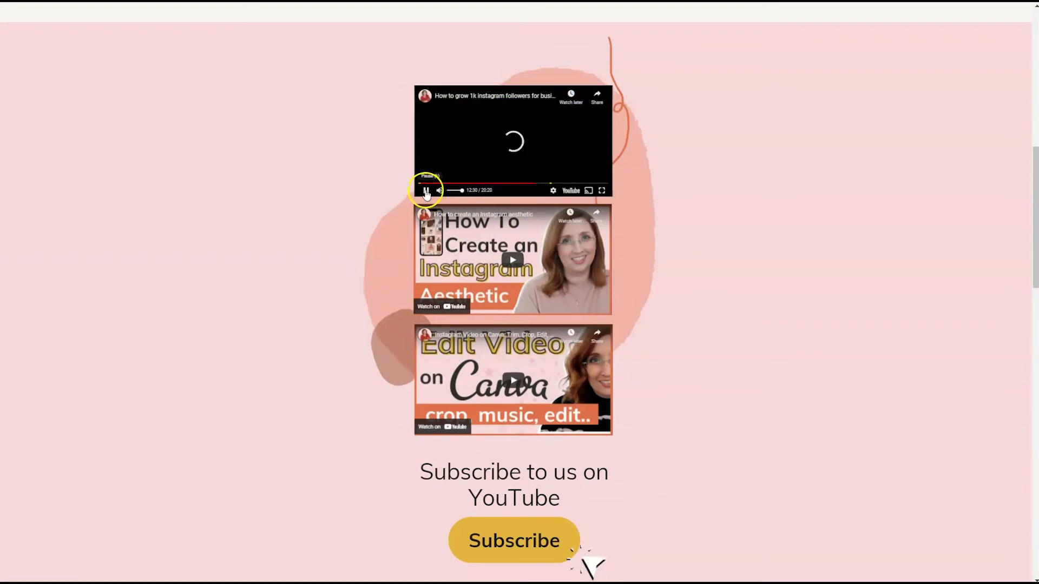
left_click(425, 191)
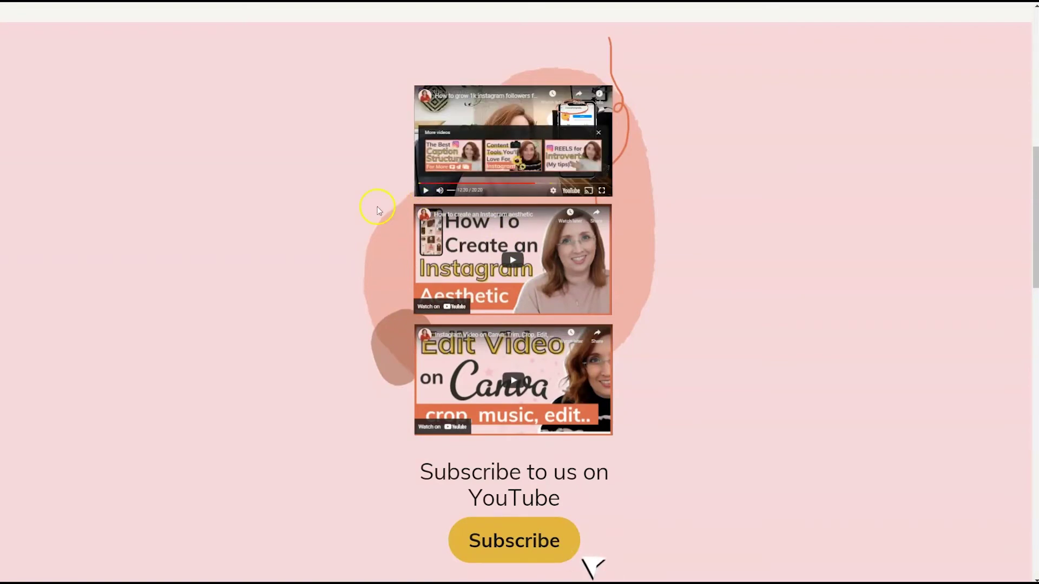
scroll(378, 210, "down", 1)
scroll(377, 207, "down", 2)
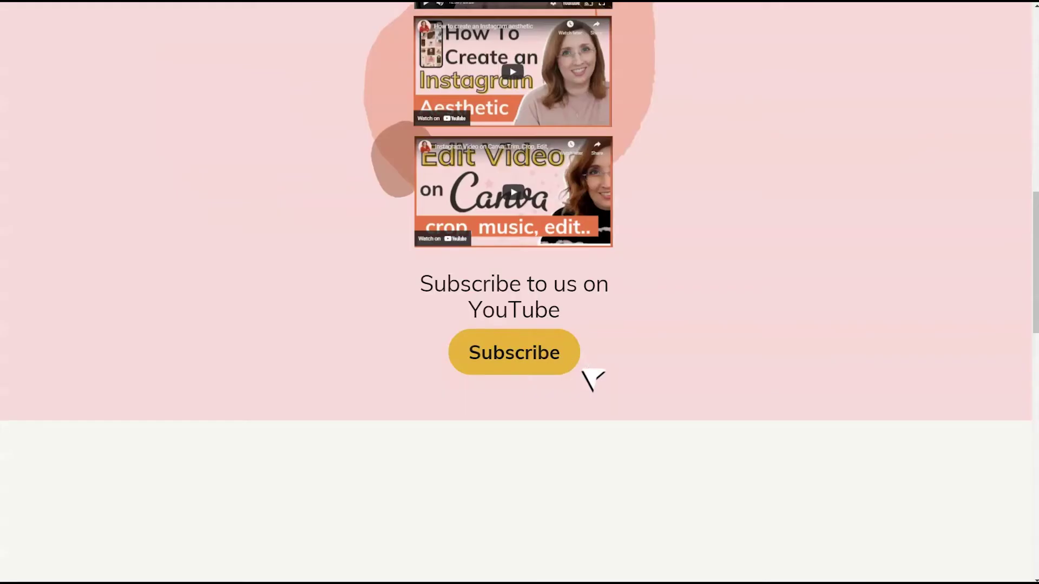
scroll(598, 299, "down", 7)
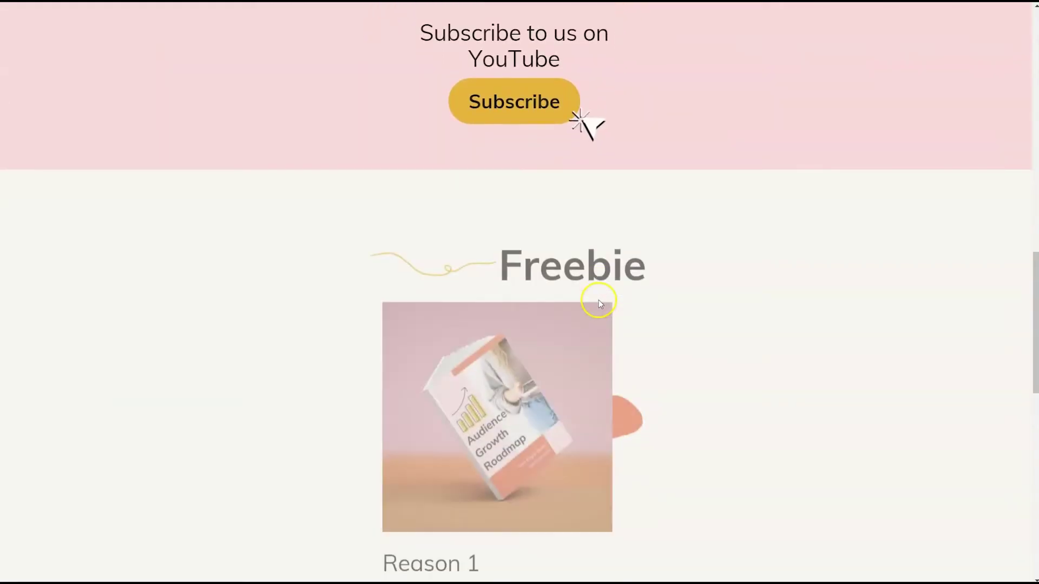
scroll(618, 238, "down", 1)
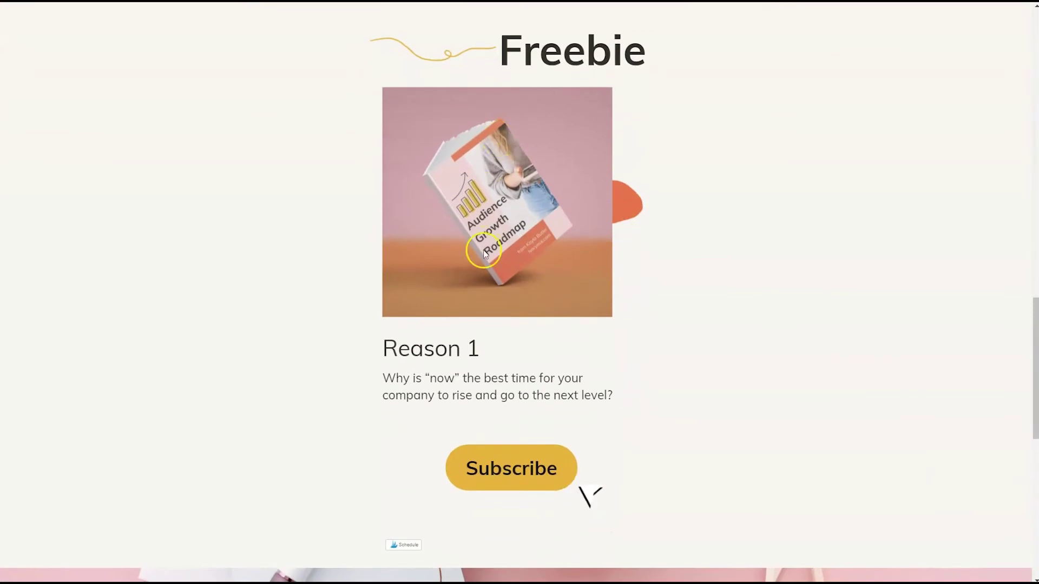
scroll(488, 302, "down", 1)
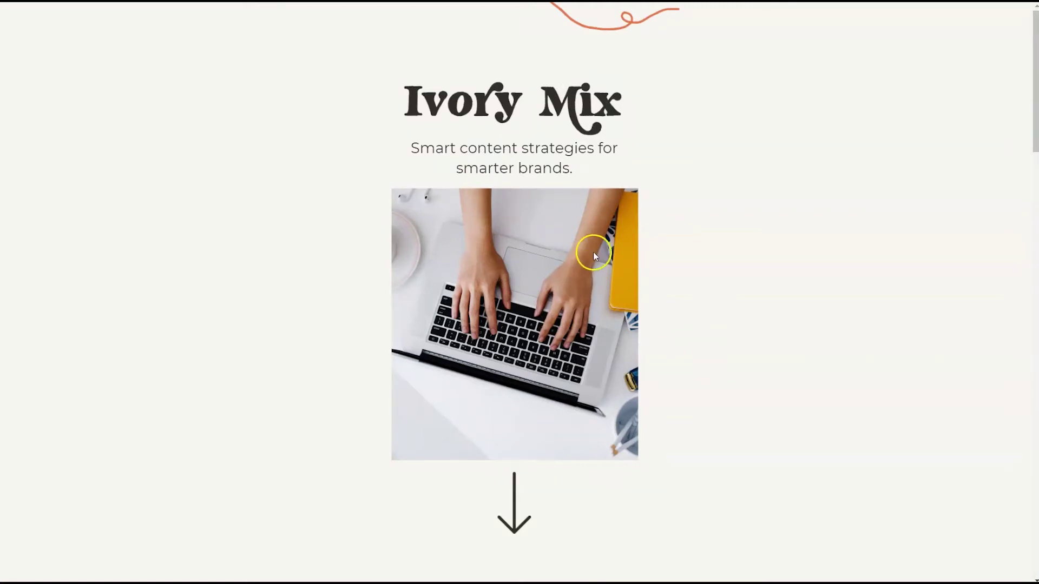
Copy the published site's full URL from the browser address bar
scroll(598, 234, "down", 10)
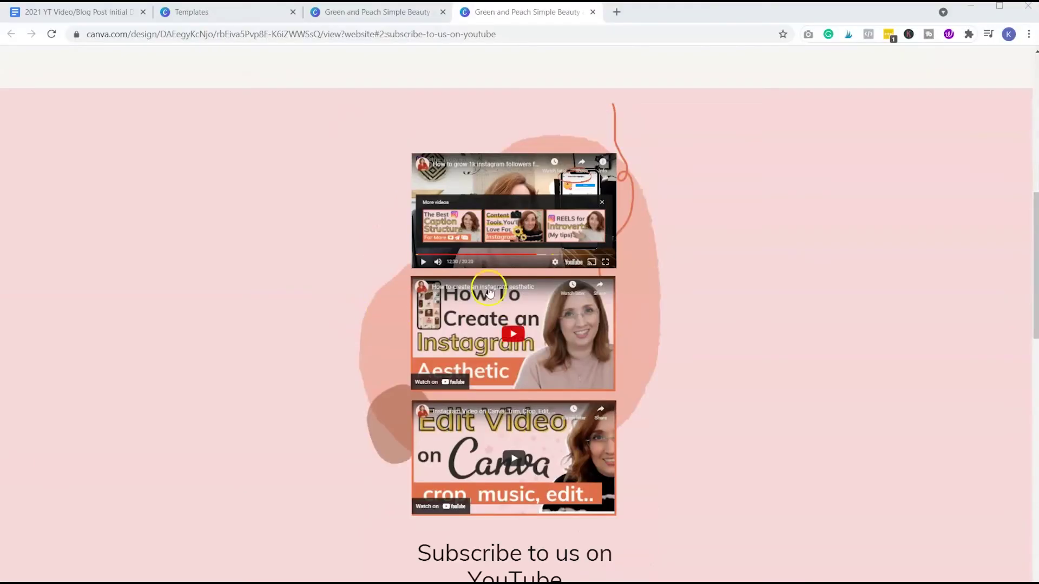
scroll(812, 357, "up", 10)
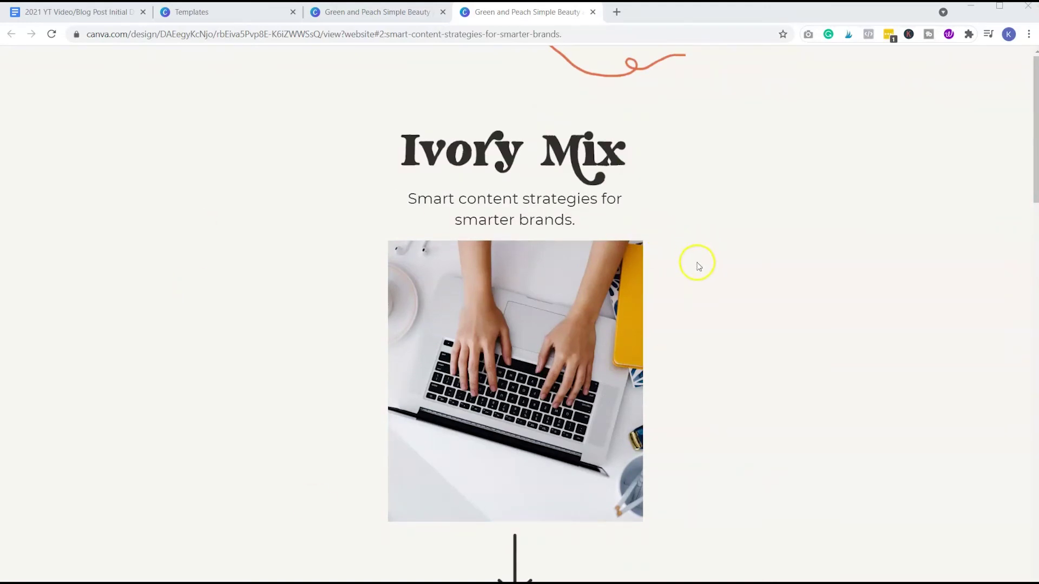
scroll(700, 288, "down", 15)
scroll(703, 293, "up", 15)
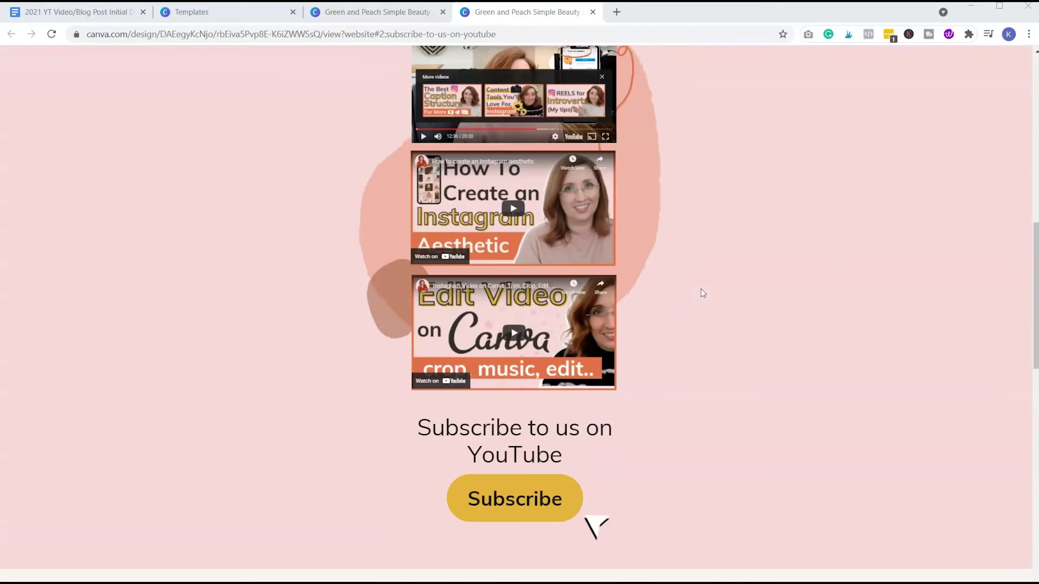
left_click(331, 30)
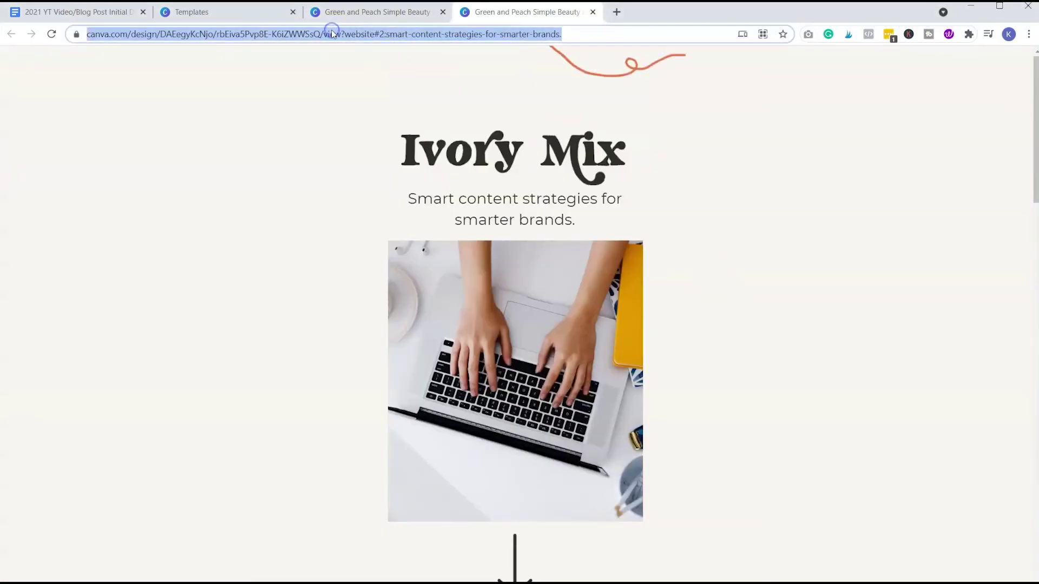
right_click(241, 38)
left_click(276, 123)
Open a new incognito window and load the copied website address there
left_click(1027, 33)
left_click(939, 81)
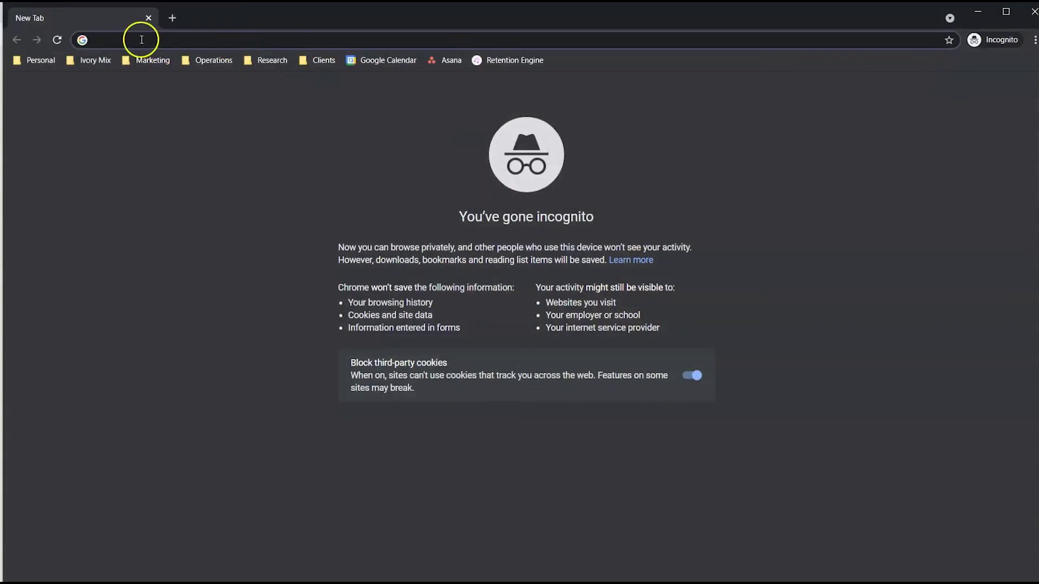
key("ctrl+v")
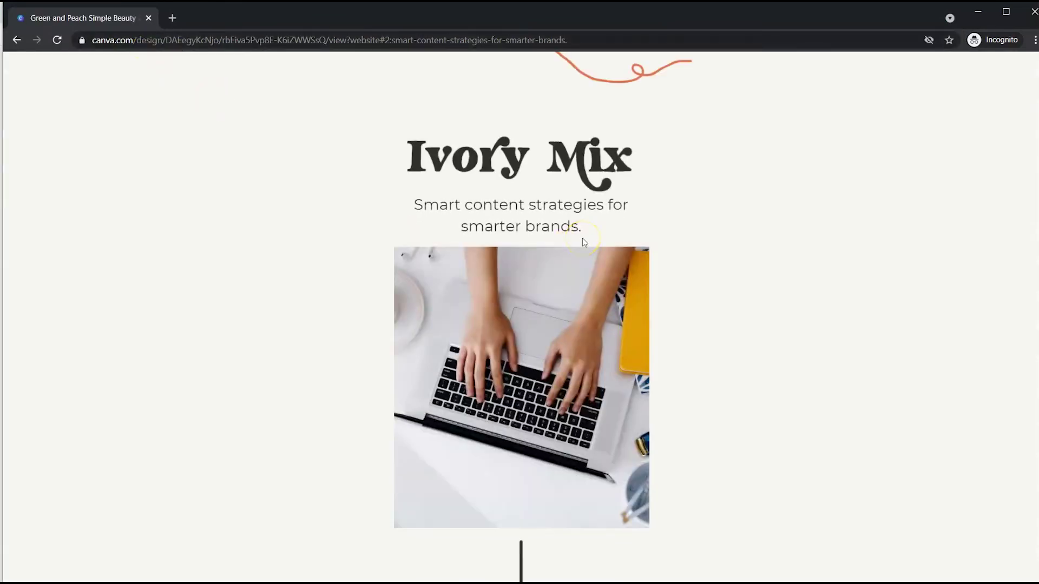
scroll(582, 242, "down", 12)
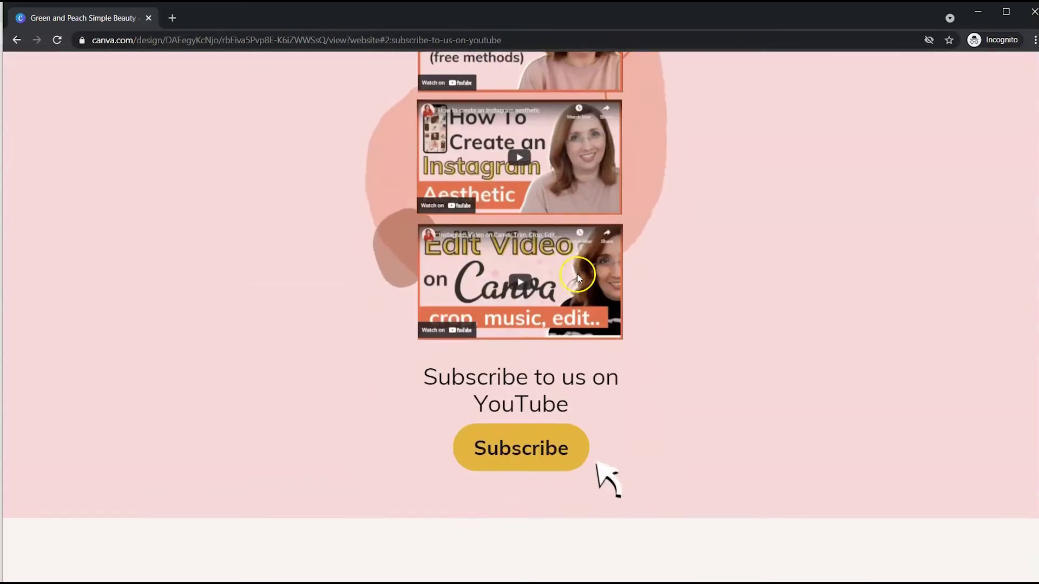
scroll(577, 279, "up", 12)
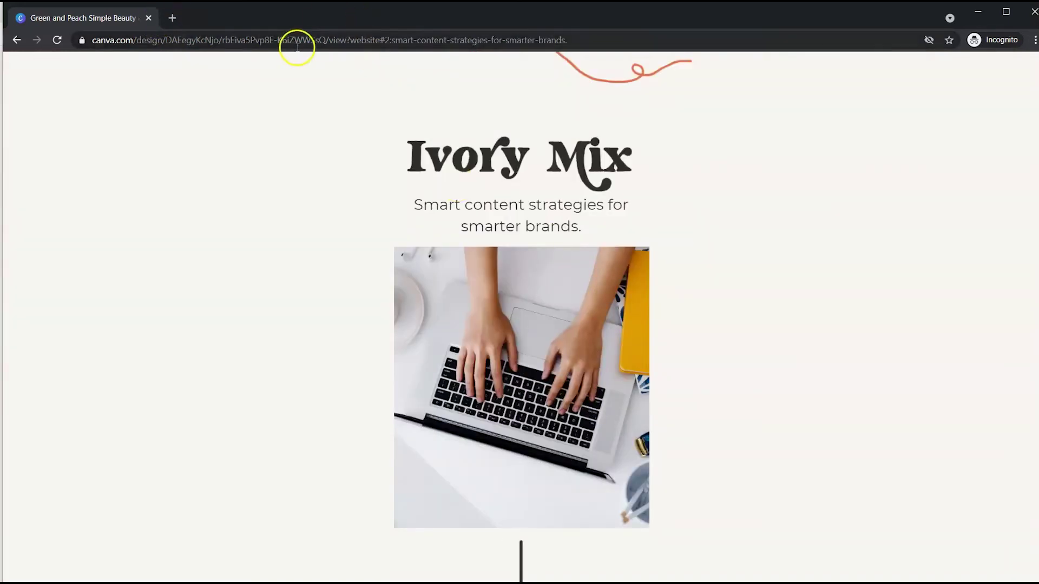
Select the entire canva.com web address in the address bar
left_click(307, 39)
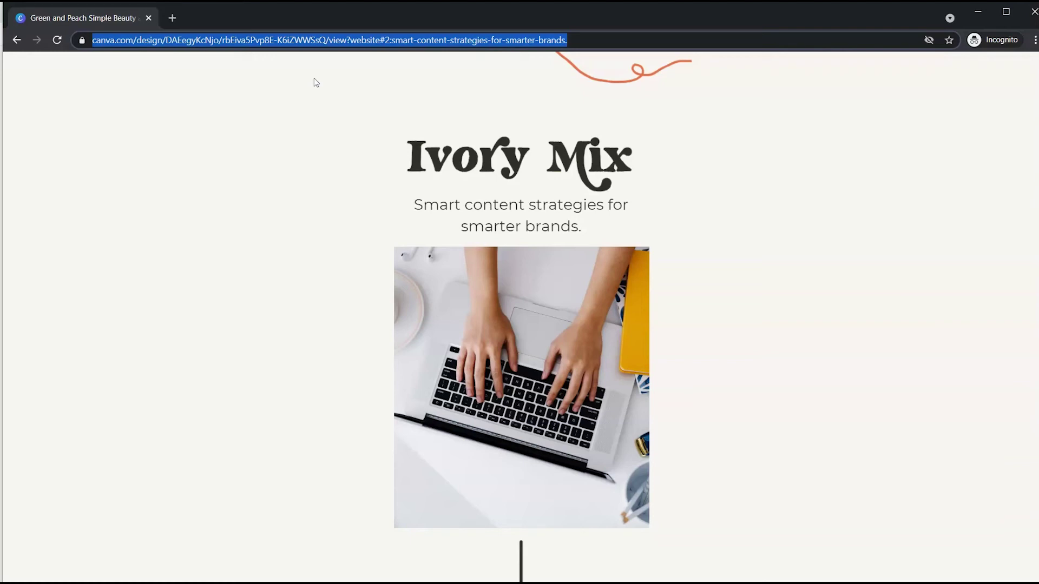
left_click(209, 40)
left_click(681, 24)
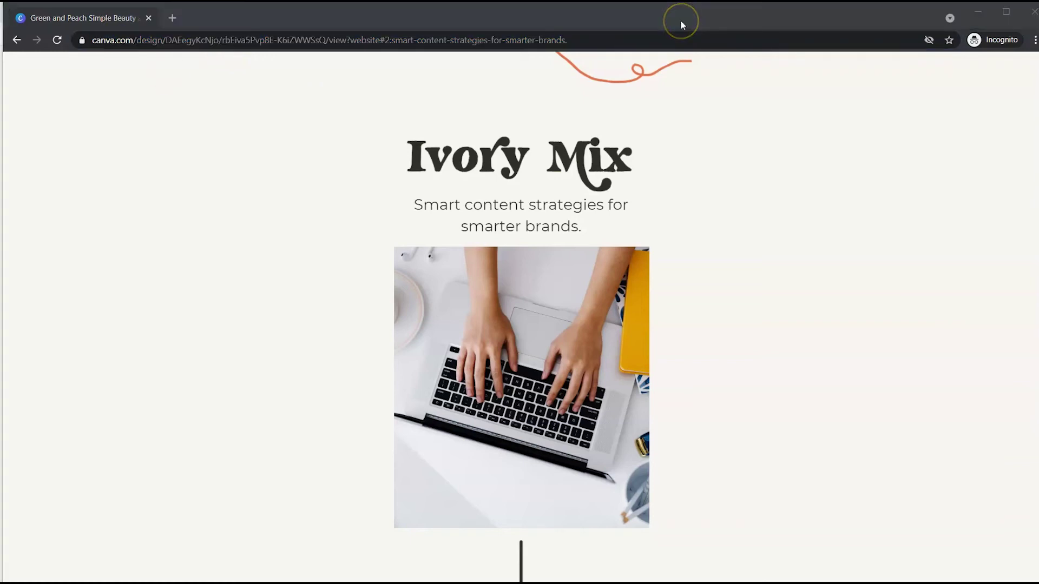
left_click(360, 40)
triple_click(360, 40)
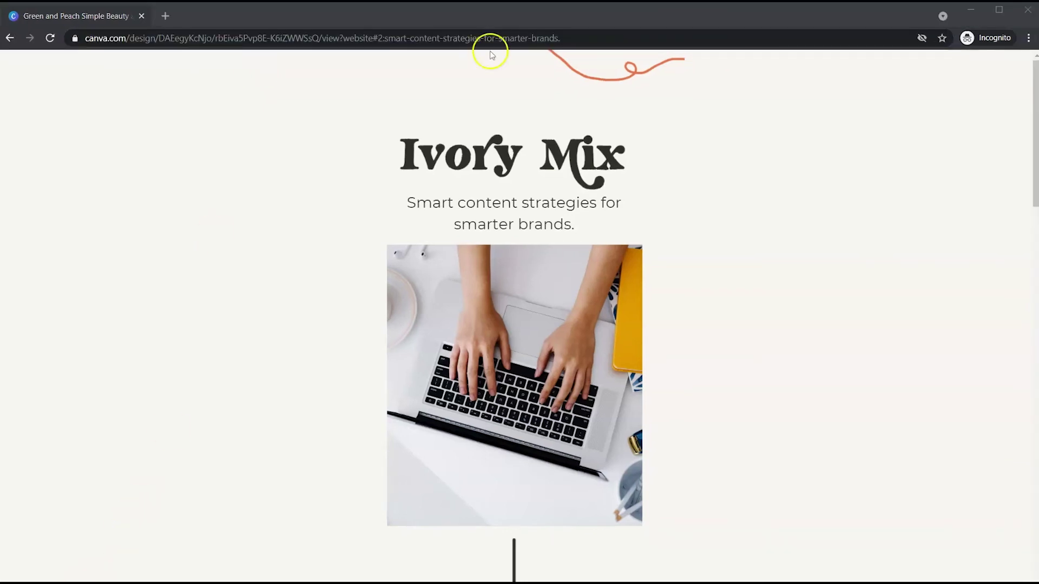
Load the bit.ly/ivorymixwebsite short link in a new tab
left_click(166, 15)
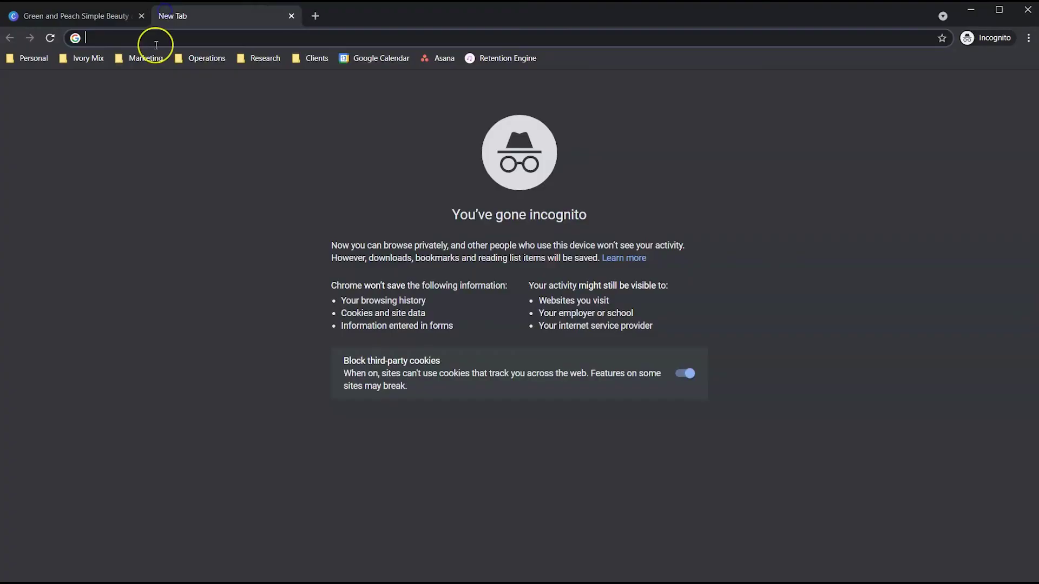
key("ctrl+v")
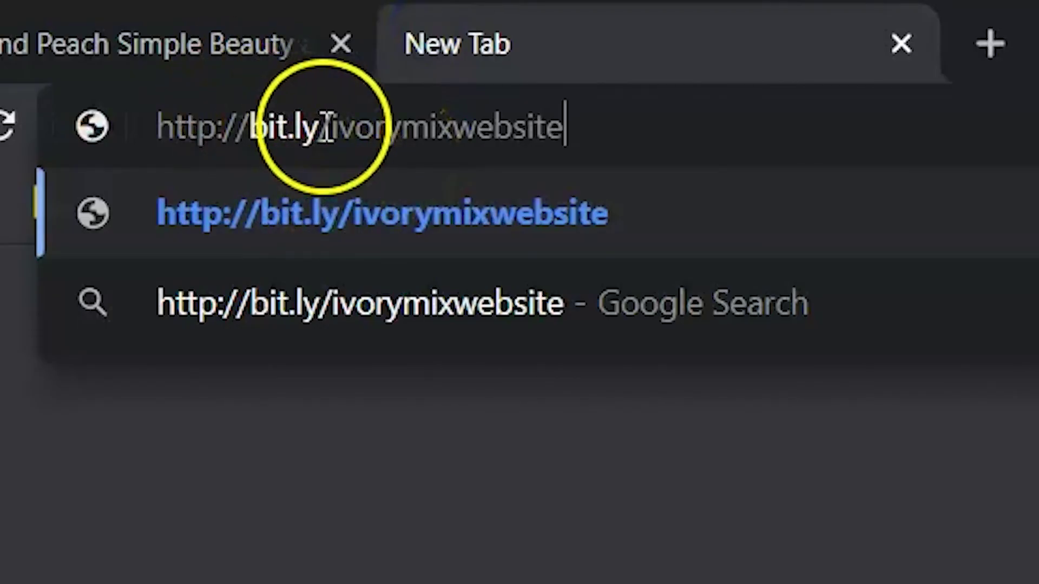
left_click_drag(325, 128, 619, 113)
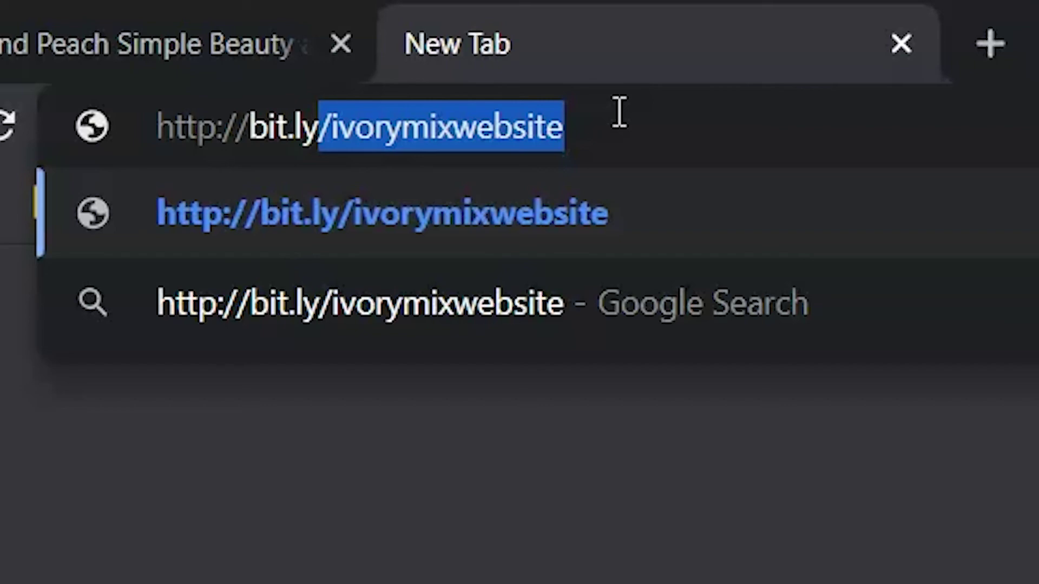
key("Return")
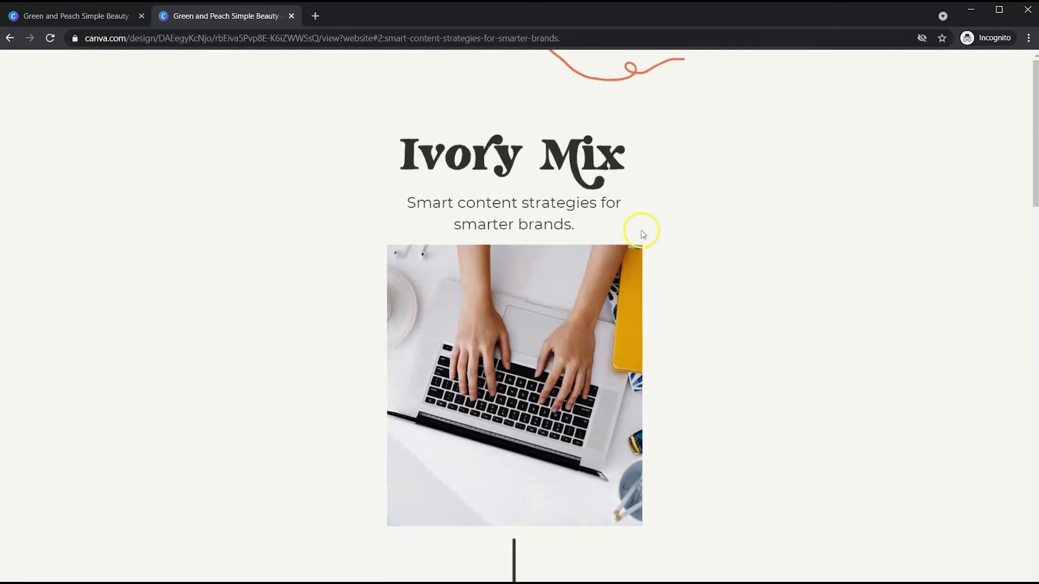
scroll(641, 231, "down", 10)
scroll(644, 236, "down", 10)
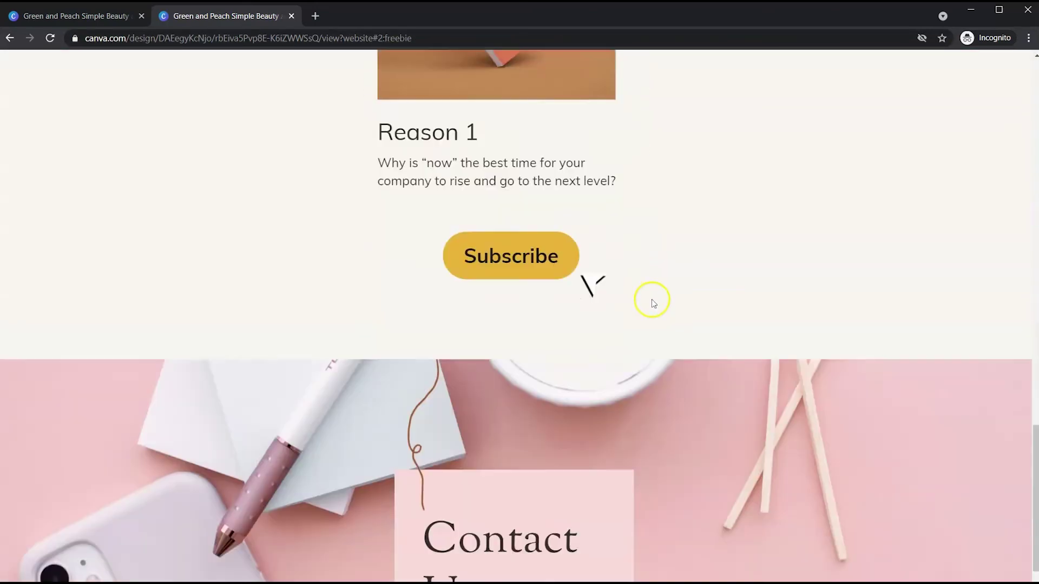
scroll(651, 312, "up", 4)
scroll(654, 328, "up", 15)
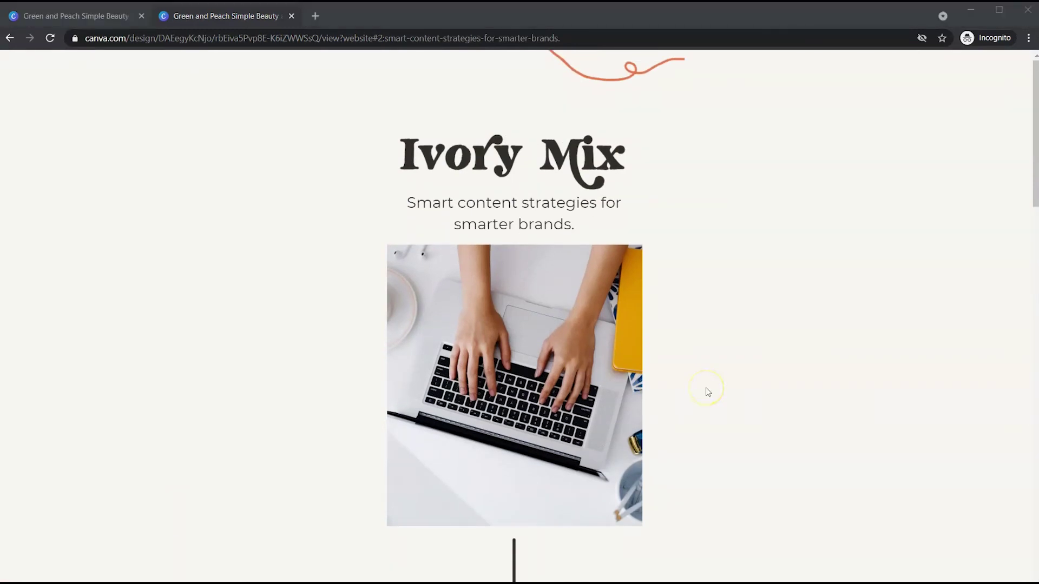
scroll(673, 303, "down", 10)
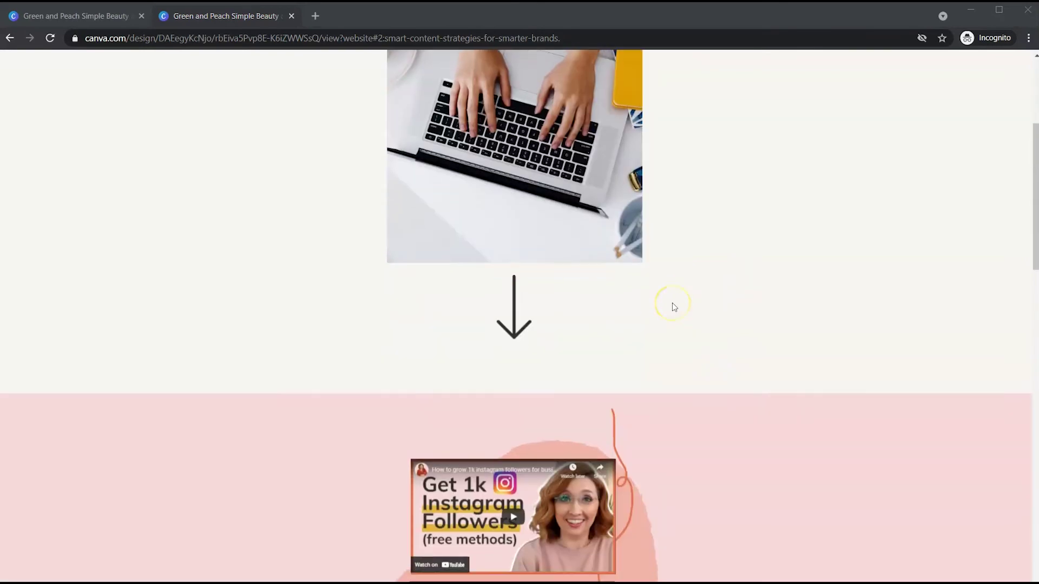
scroll(673, 306, "down", 10)
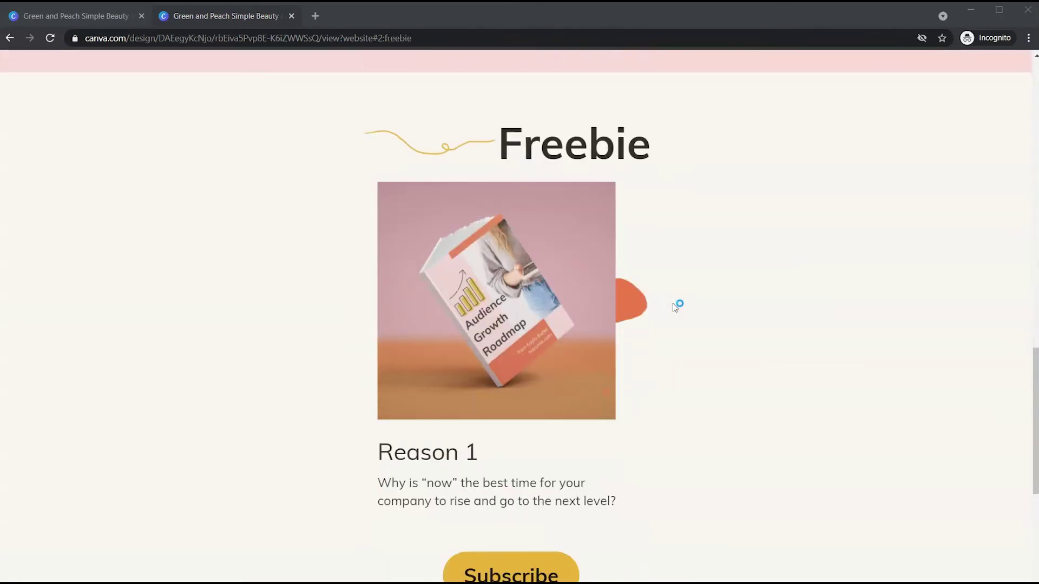
scroll(673, 304, "down", 3)
scroll(673, 304, "up", 8)
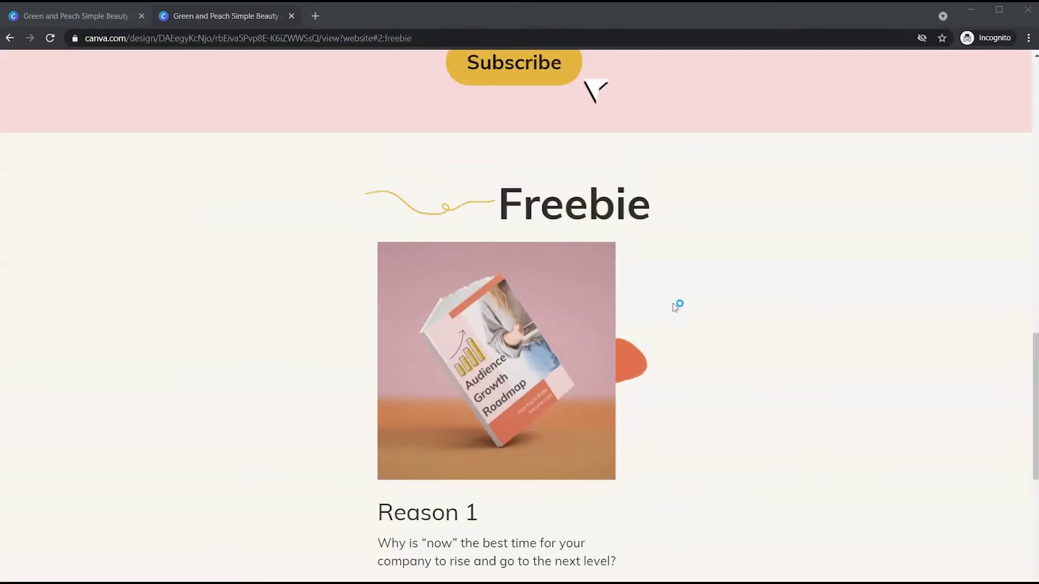
scroll(673, 304, "up", 8)
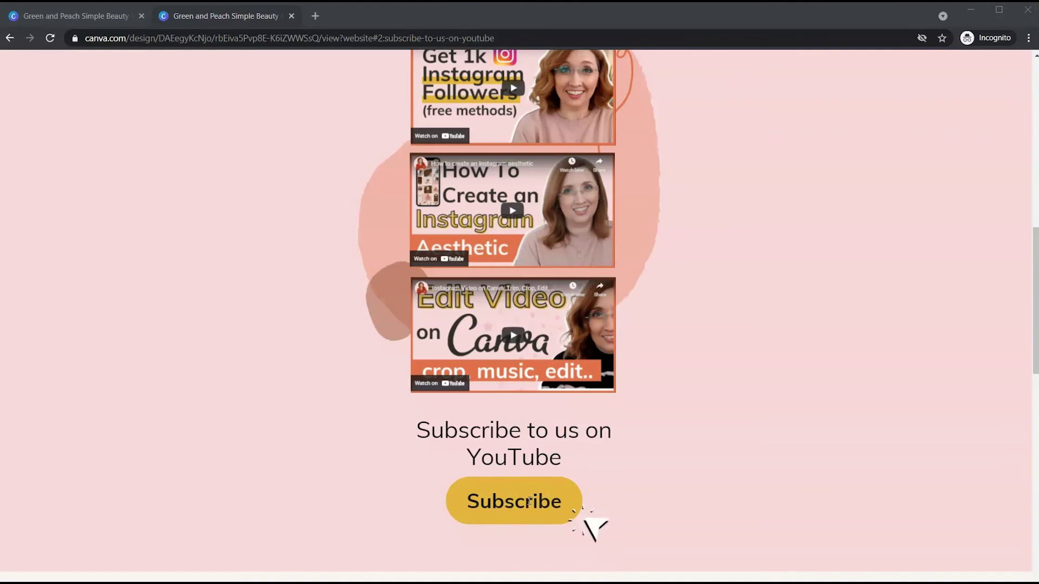
scroll(529, 500, "up", 12)
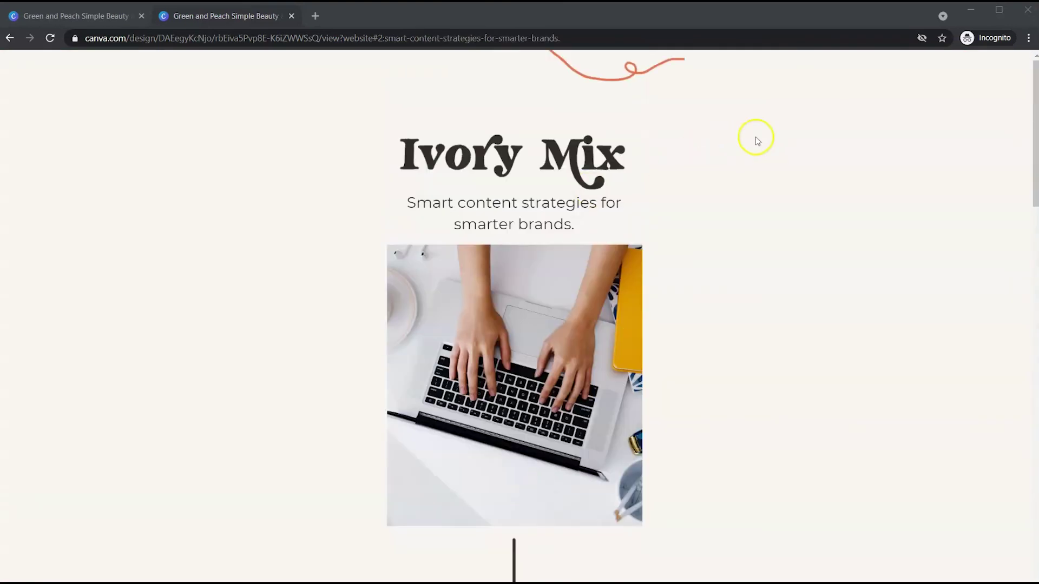
scroll(746, 228, "down", 10)
scroll(748, 233, "down", 10)
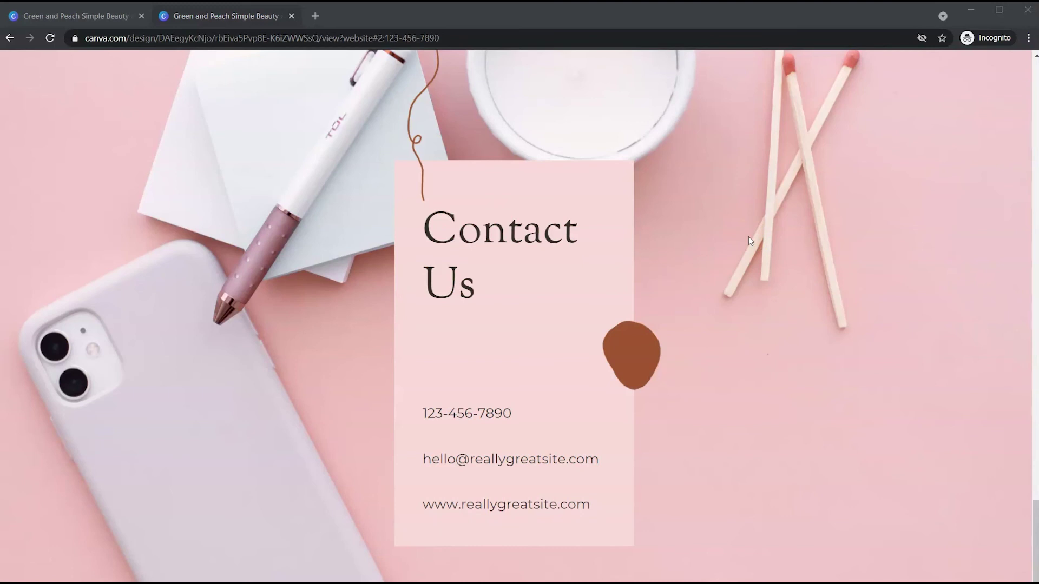
scroll(888, 237, "up", 5)
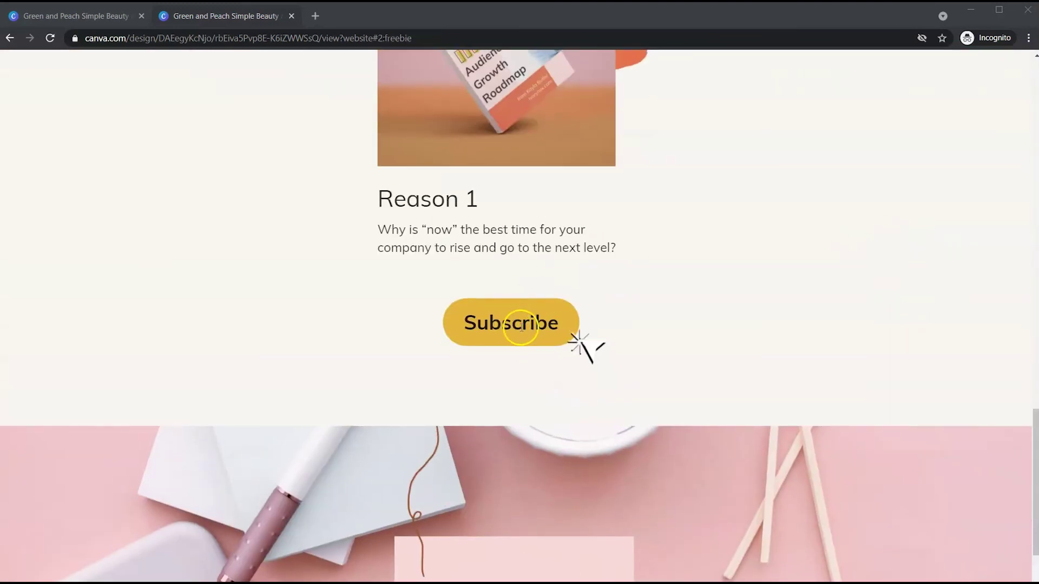
left_click(531, 325)
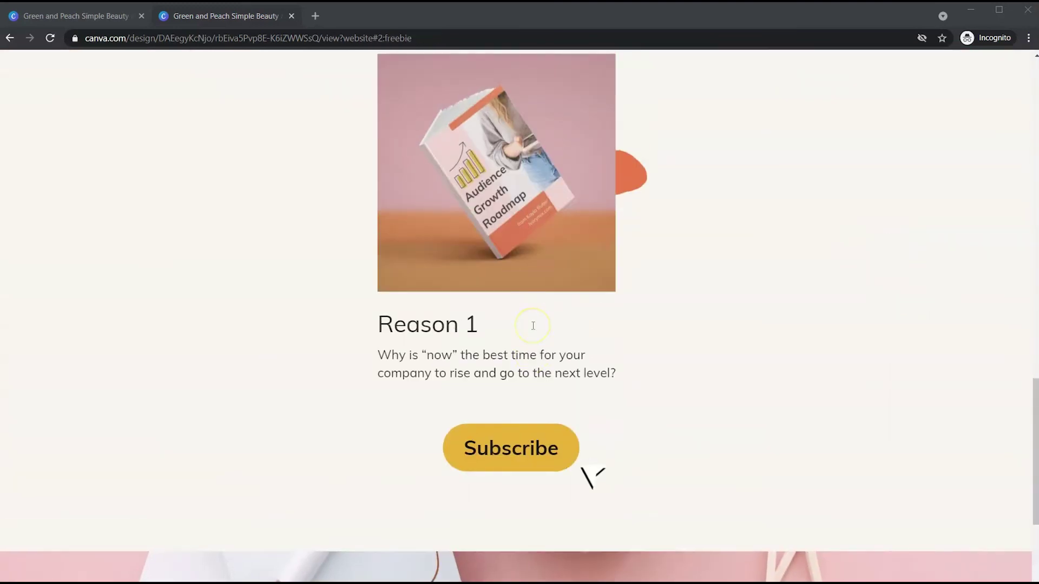
left_click(514, 456)
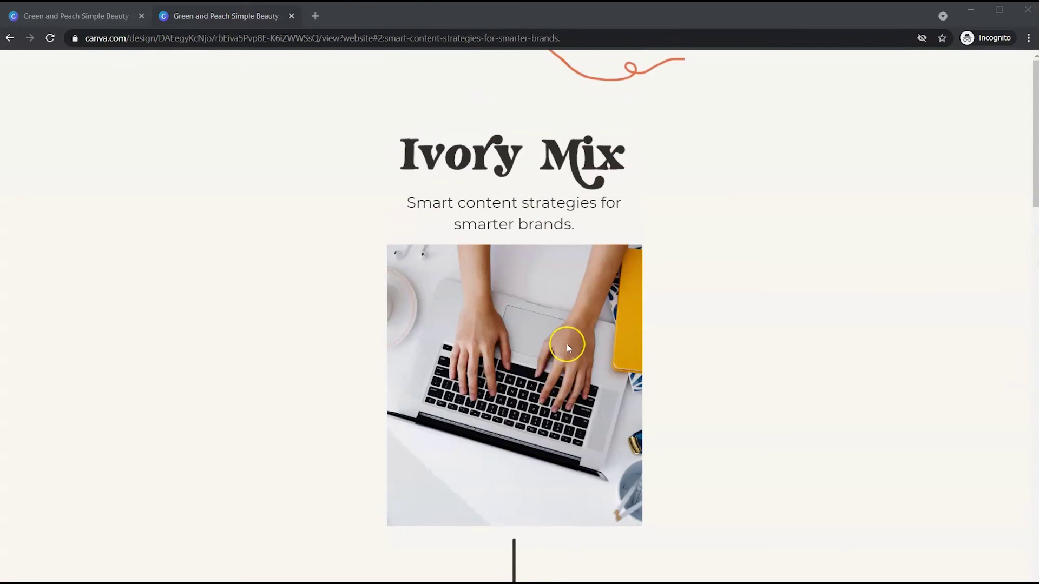
scroll(625, 330, "down", 12)
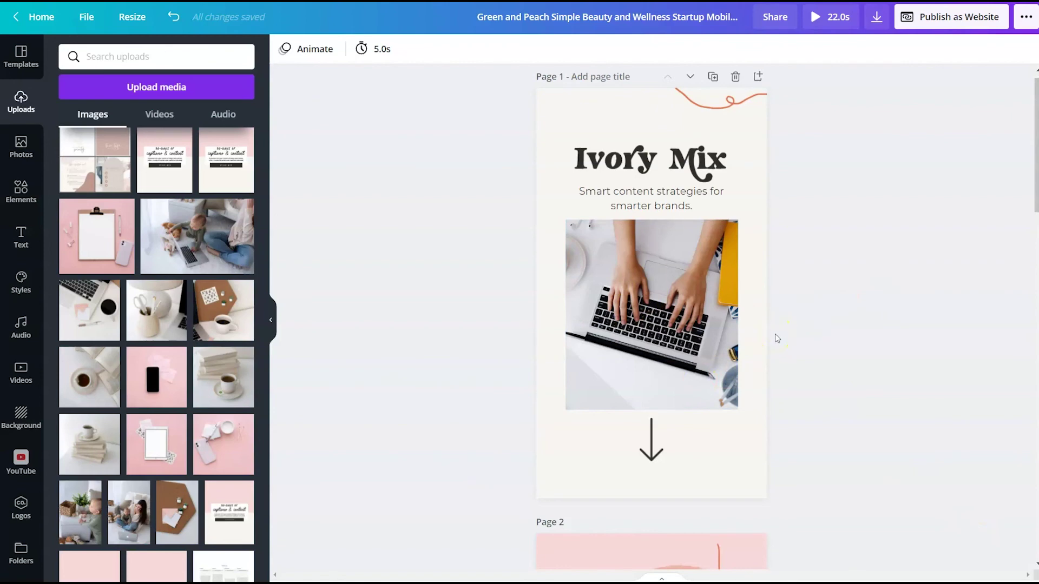
left_click(756, 333)
scroll(749, 336, "down", 4)
scroll(747, 334, "down", 20)
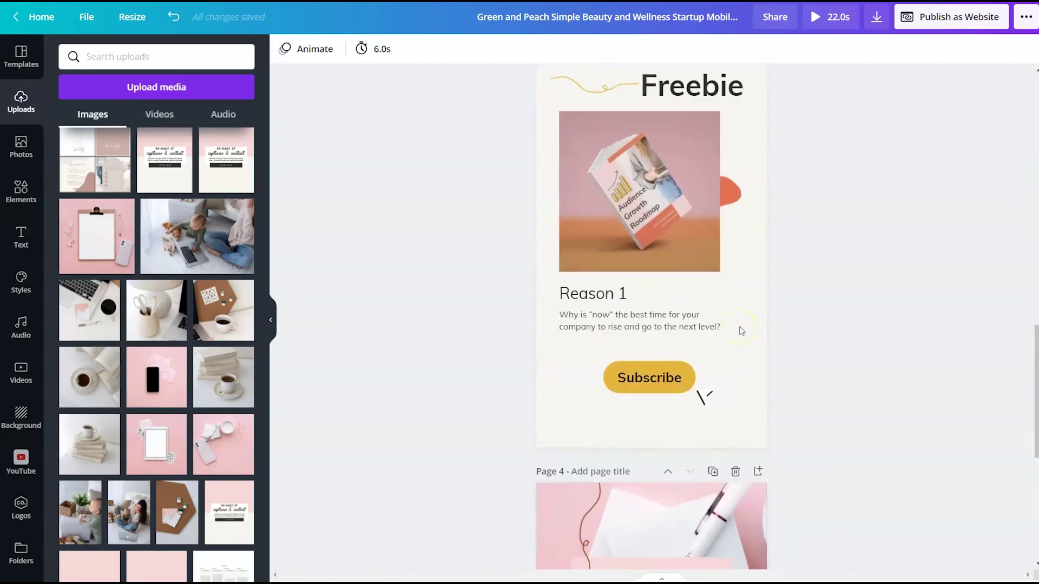
scroll(718, 382, "up", 15)
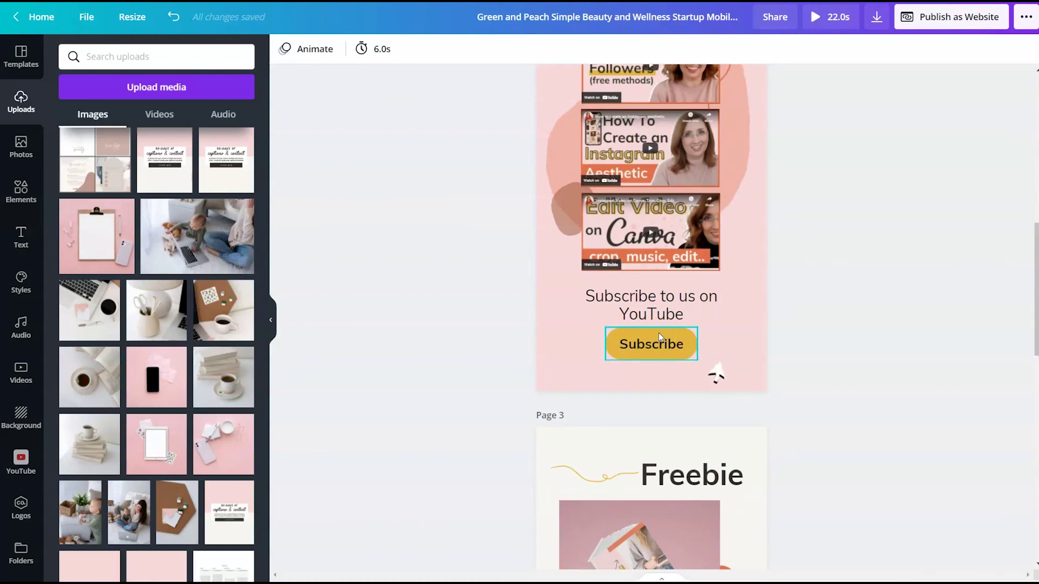
scroll(659, 418, "up", 5)
scroll(660, 420, "up", 3)
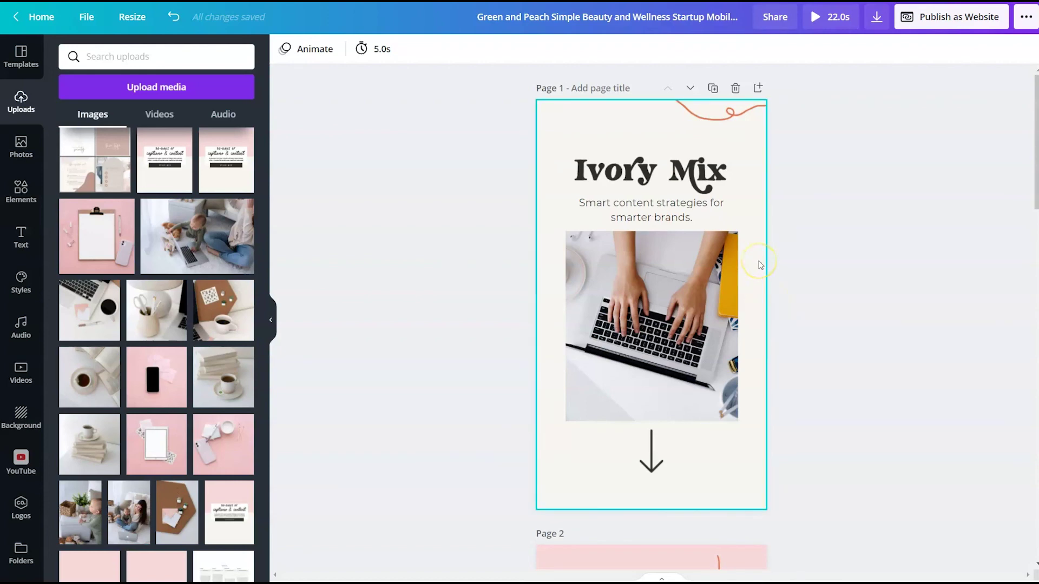
scroll(760, 265, "down", 10)
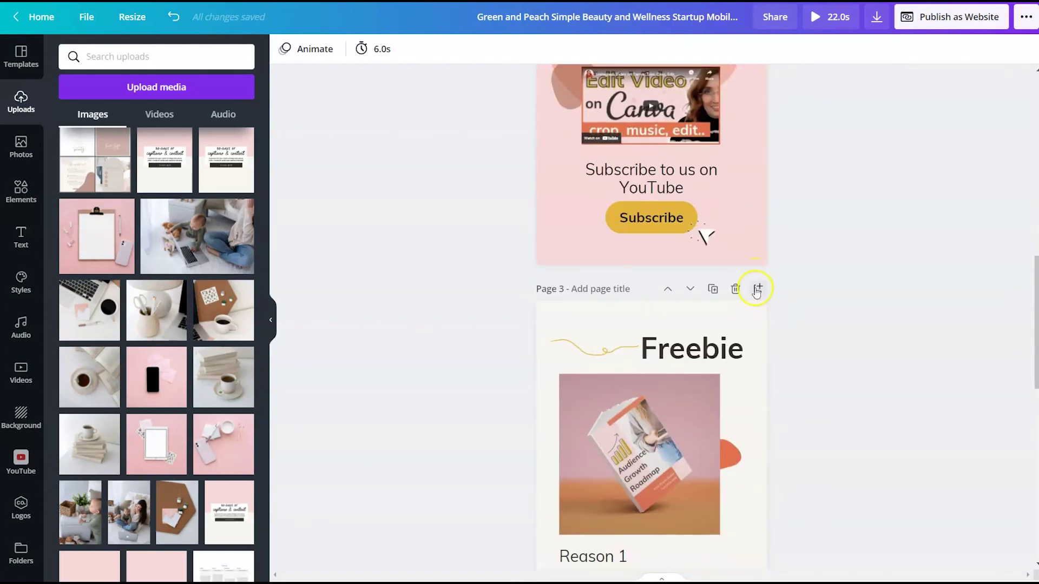
scroll(757, 292, "down", 5)
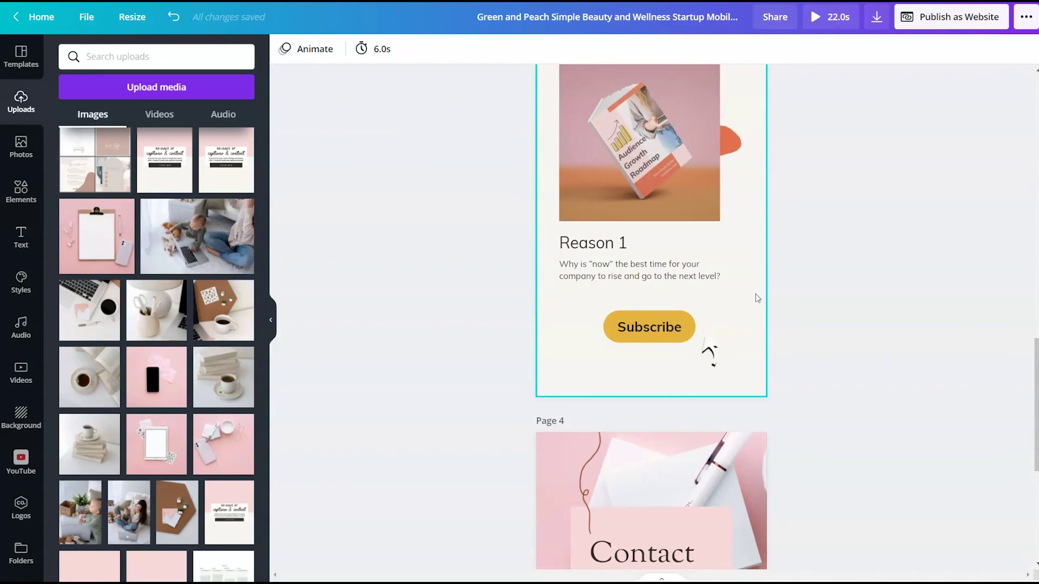
scroll(755, 294, "up", 15)
scroll(755, 293, "down", 5)
left_click(662, 532)
scroll(726, 386, "down", 3)
scroll(726, 385, "up", 3)
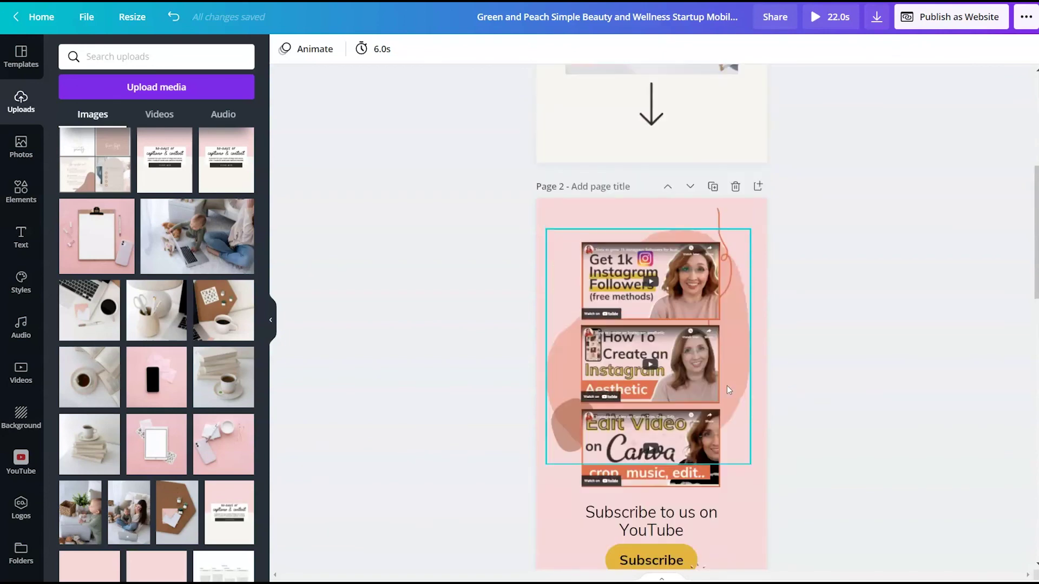
scroll(726, 386, "up", 5)
left_click(741, 429)
left_click(271, 76)
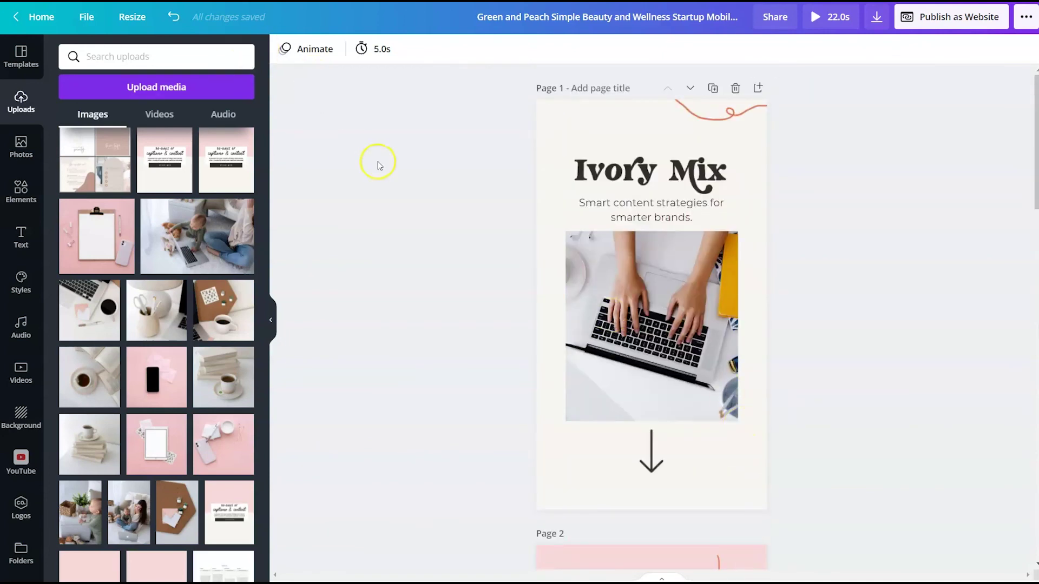
left_click(108, 17)
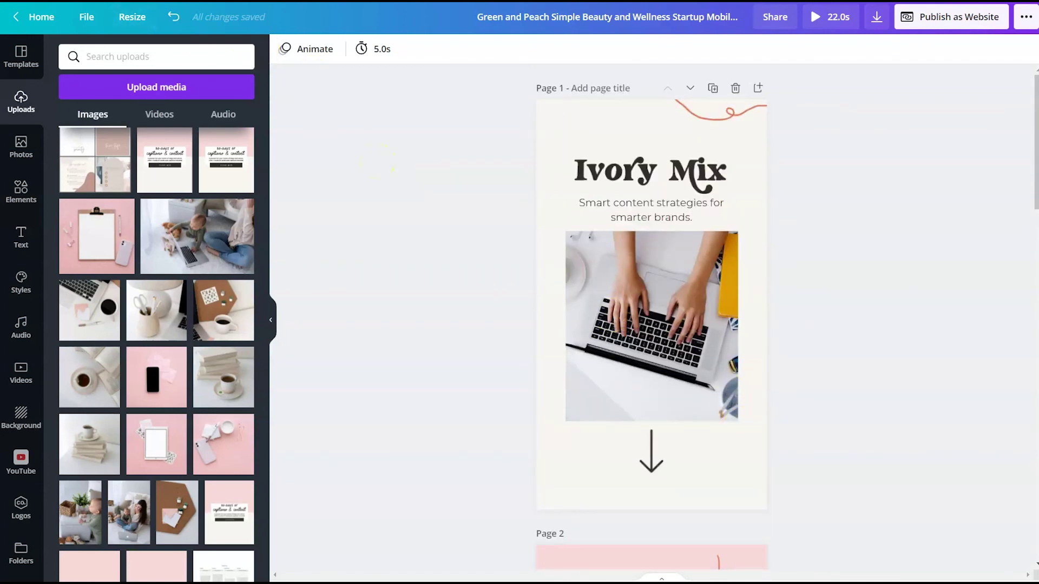